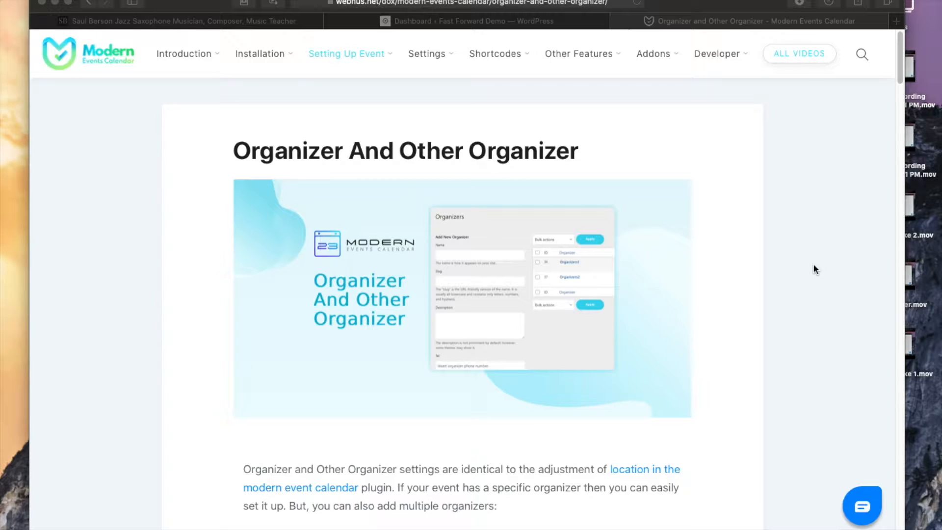
# Step: Open the musician's official website in a new browser tab
pyautogui.click(805, 270)
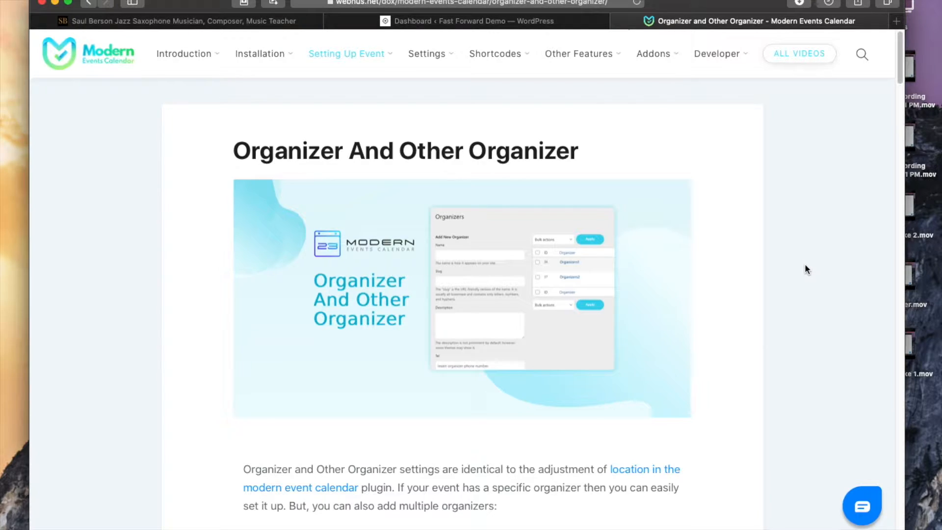
pyautogui.press('super+t')
pyautogui.write('michellecarlisle.ca')
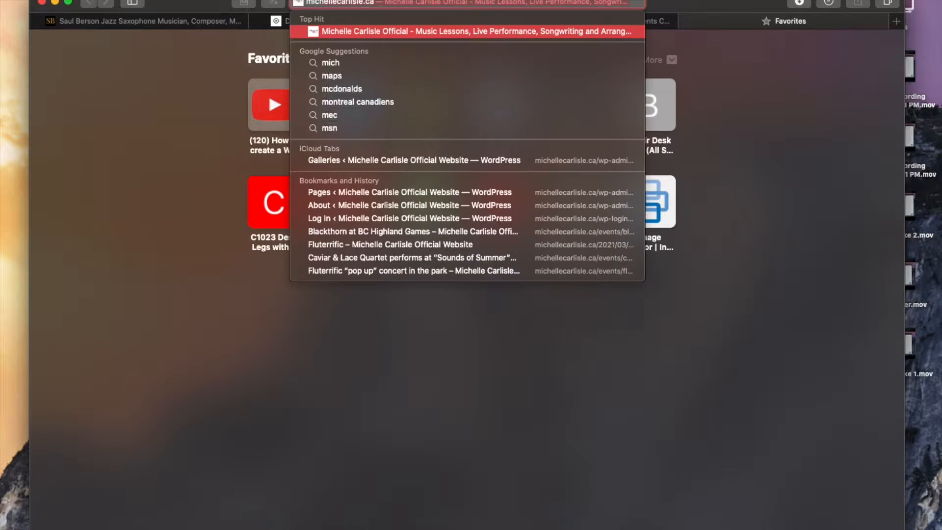
pyautogui.press('Return')
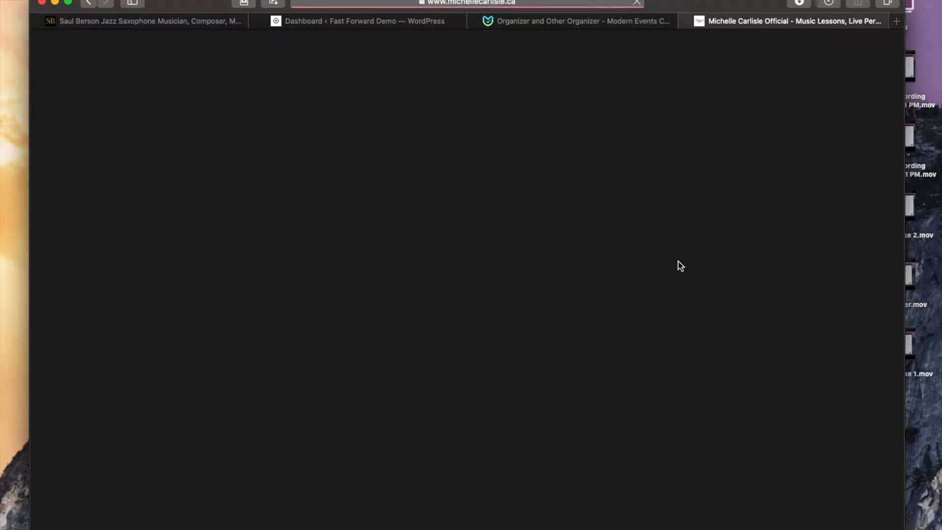
# Step: Browse the upcoming events section of the homepage and open its category filter list
pyautogui.scroll(-20, 618, 275)
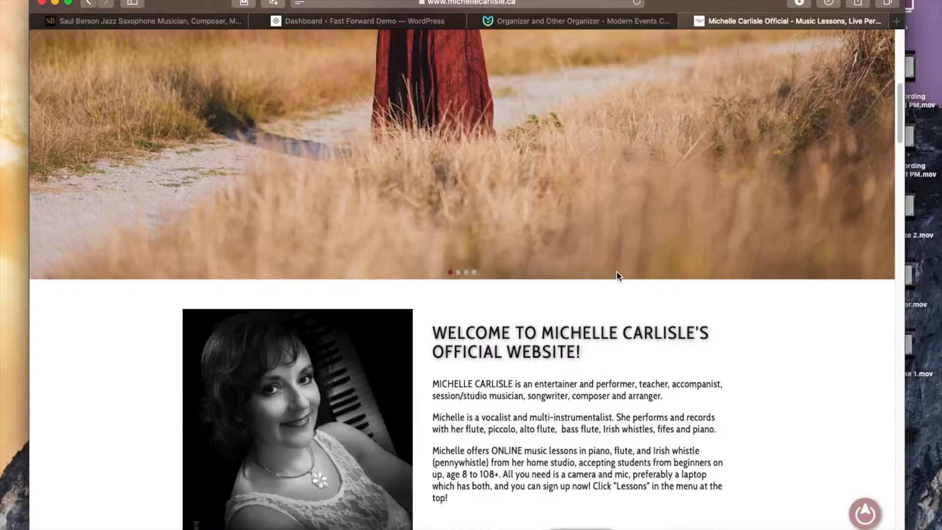
pyautogui.scroll(8, 617, 270)
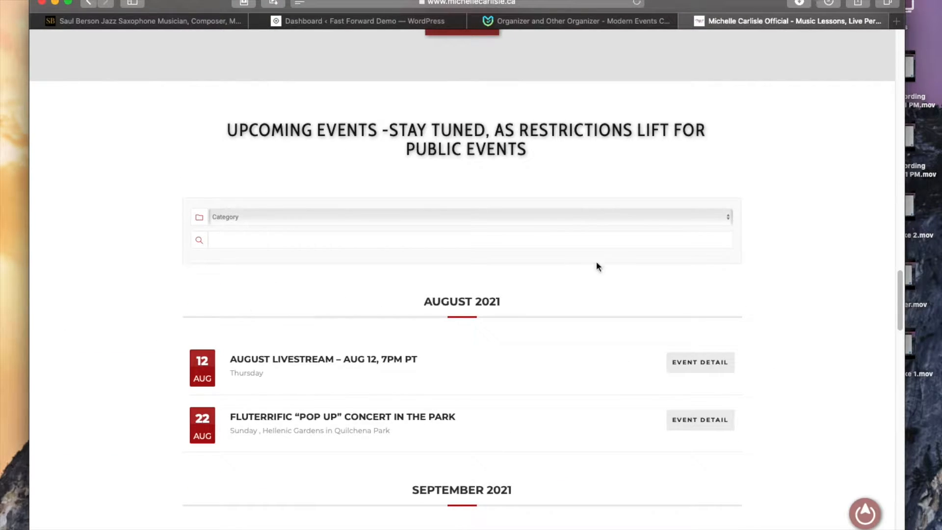
pyautogui.scroll(-4, 148, 351)
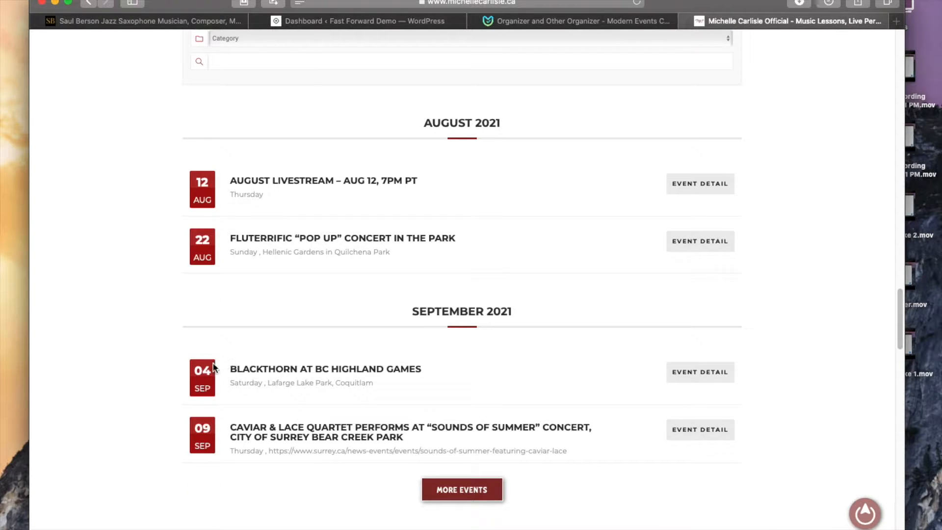
pyautogui.scroll(3, 466, 355)
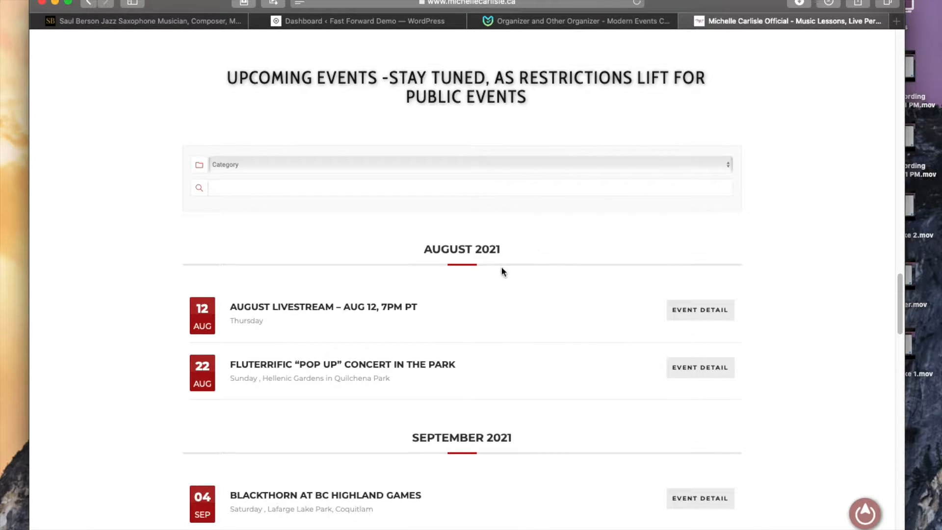
pyautogui.scroll(2, 481, 464)
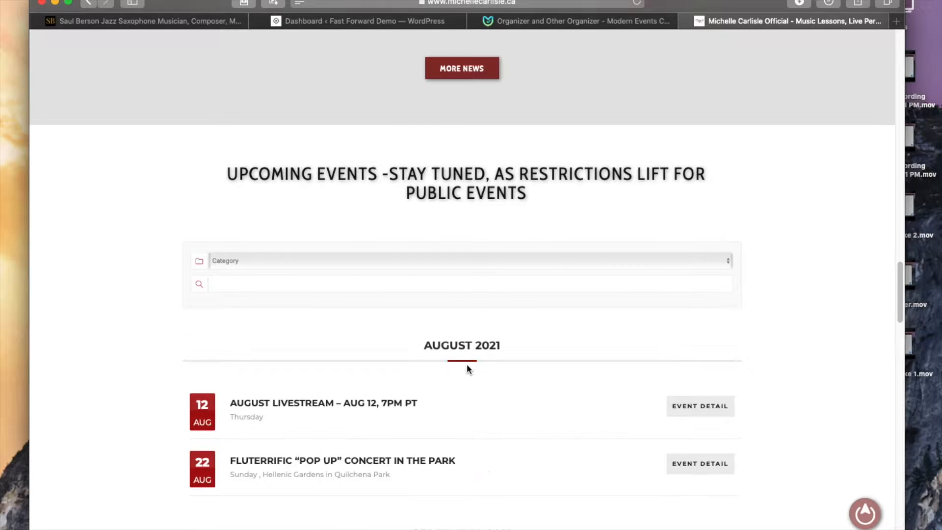
pyautogui.click(729, 264)
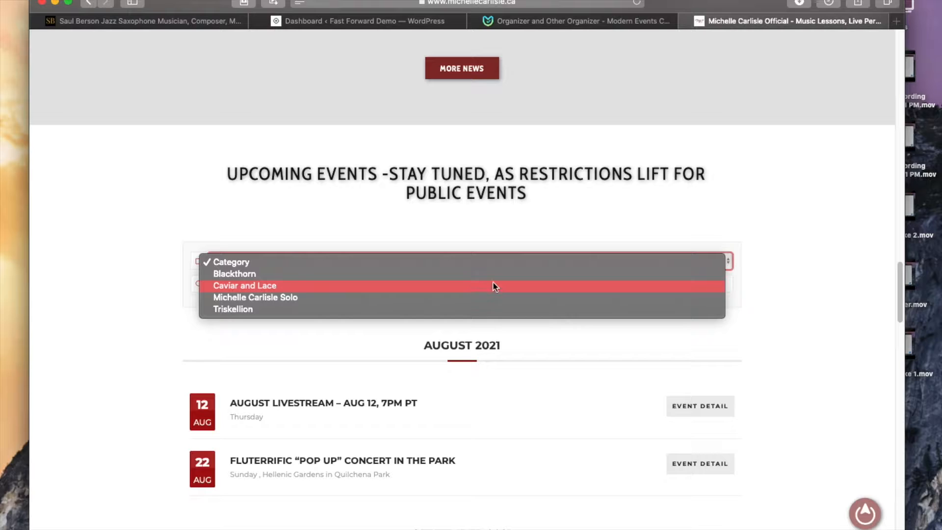
pyautogui.click(782, 208)
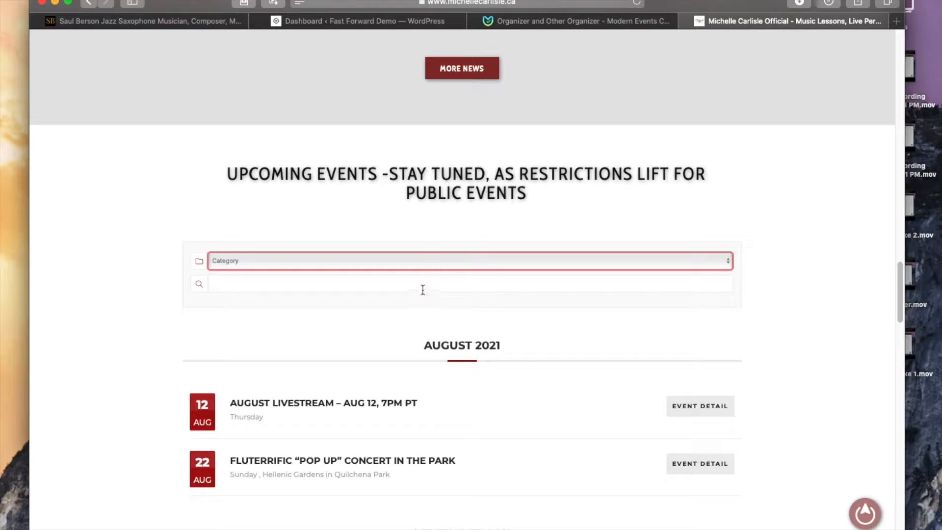
# Step: Open the event detail page for the Caviar & Lace Quartet concert
pyautogui.scroll(2, 422, 288)
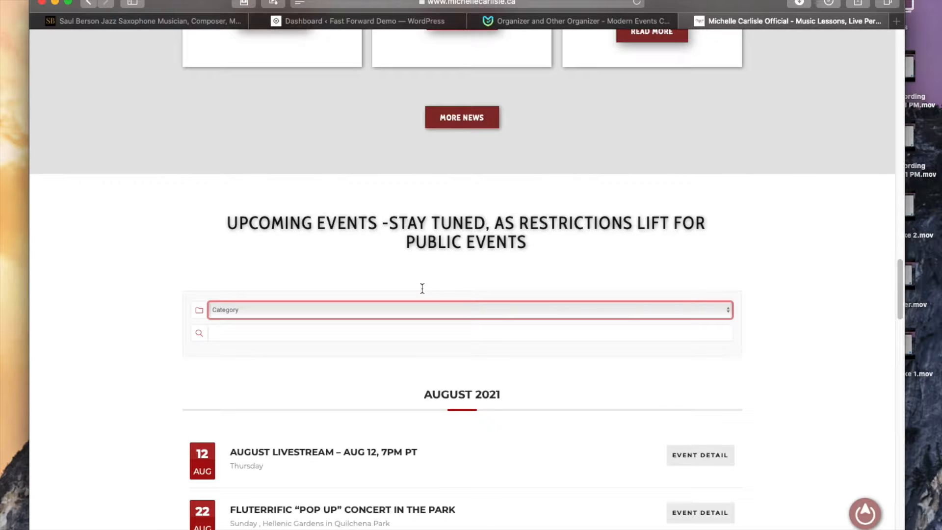
pyautogui.click(266, 336)
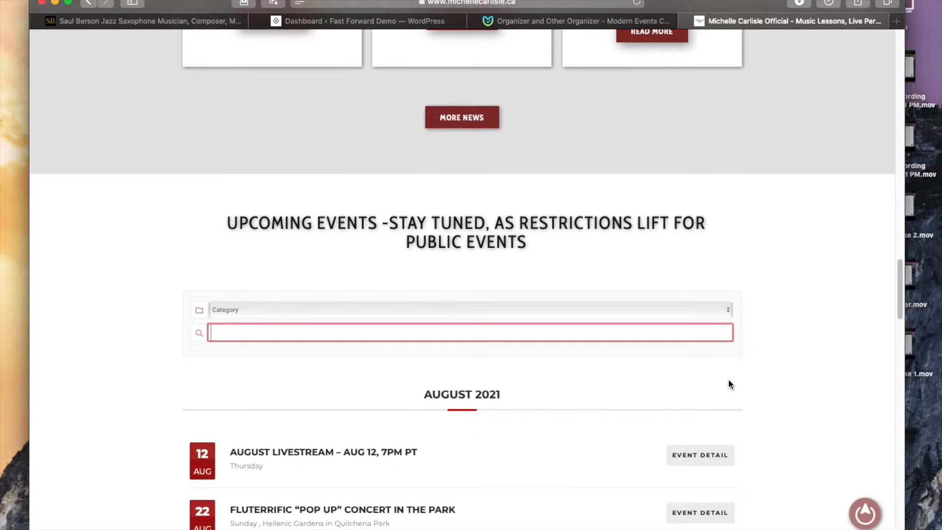
pyautogui.scroll(-7, 728, 379)
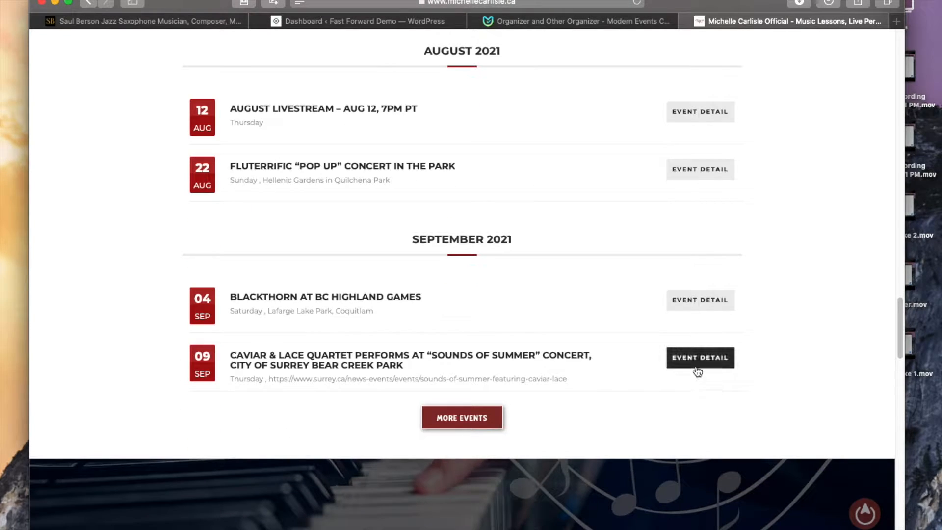
pyautogui.click(698, 364)
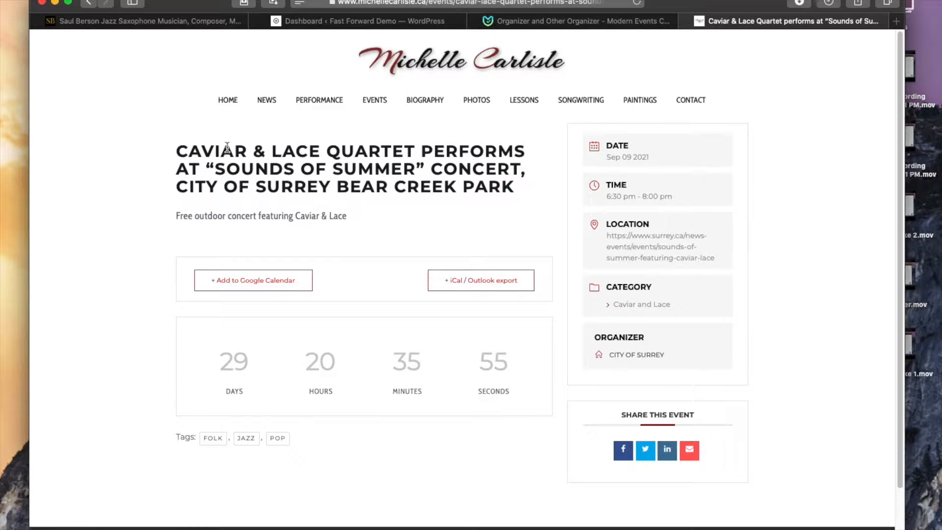
# Step: Examine the event detail page's title, description, category and organizer
pyautogui.click(346, 217)
pyautogui.moveTo(346, 219); pyautogui.dragTo(244, 251)
pyautogui.click(101, 254)
pyautogui.scroll(-2, 697, 395)
pyautogui.scroll(2, 697, 396)
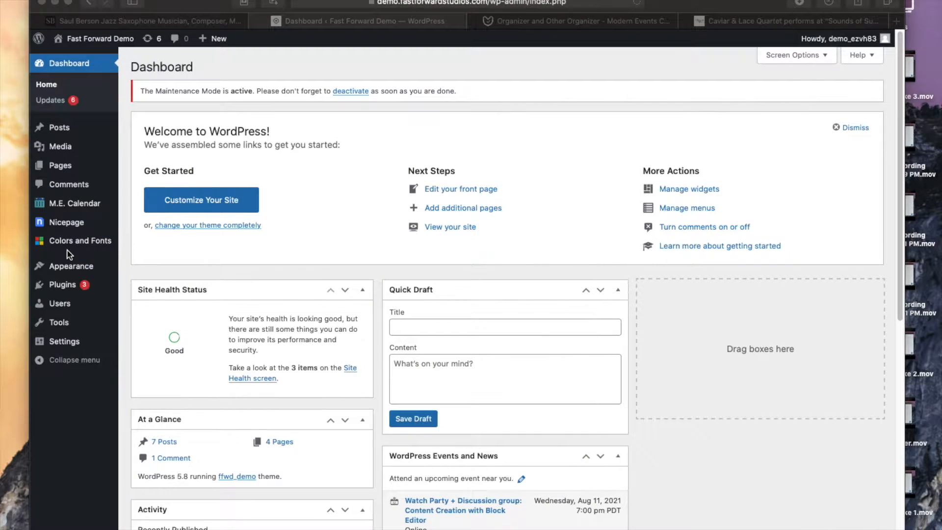
# Step: Open the M.E. Calendar Categories page and enter Harbinger of Shroom as the new category name
pyautogui.click(328, 173)
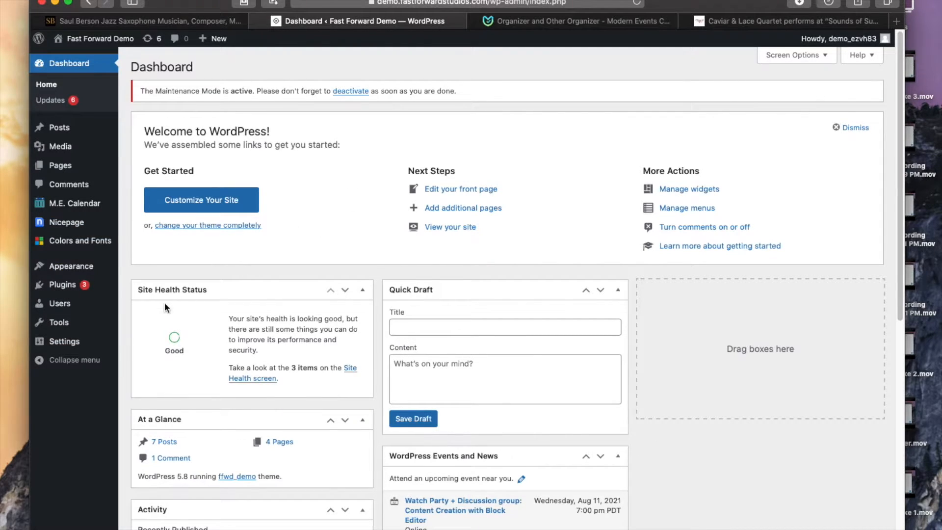
pyautogui.moveTo(66, 210)
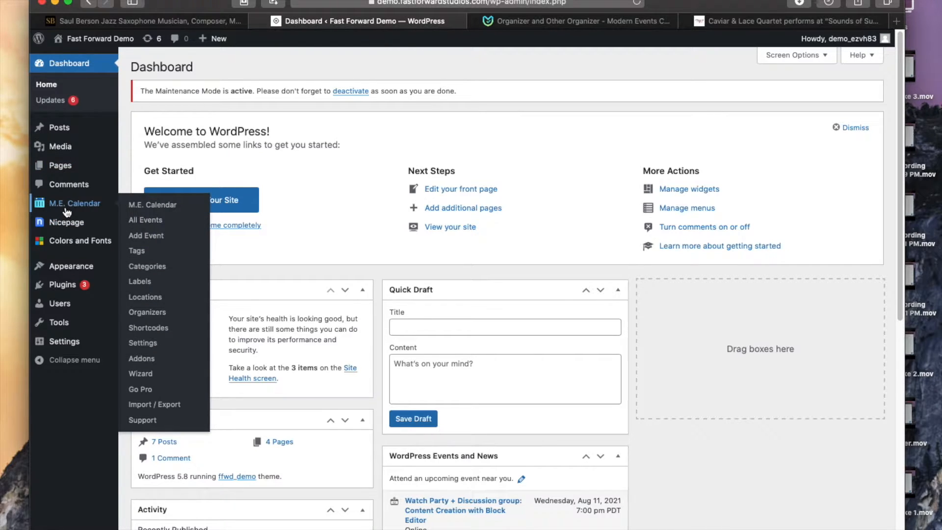
pyautogui.click(151, 270)
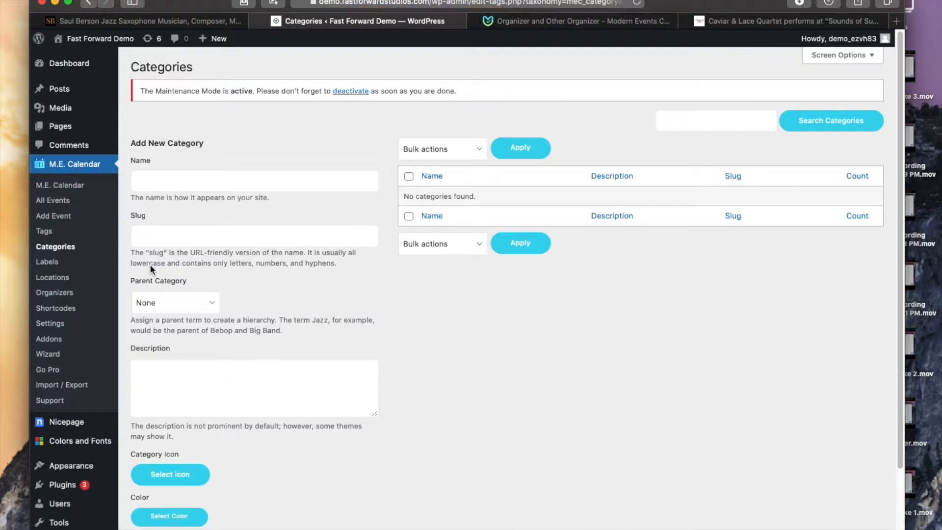
pyautogui.click(173, 180)
pyautogui.write('Harbinger of Shroom')
# Step: Leave the parent category as None and add the Harbinger of Shroom category
pyautogui.click(211, 308)
pyautogui.click(304, 296)
pyautogui.click(189, 378)
pyautogui.scroll(-3, 210, 353)
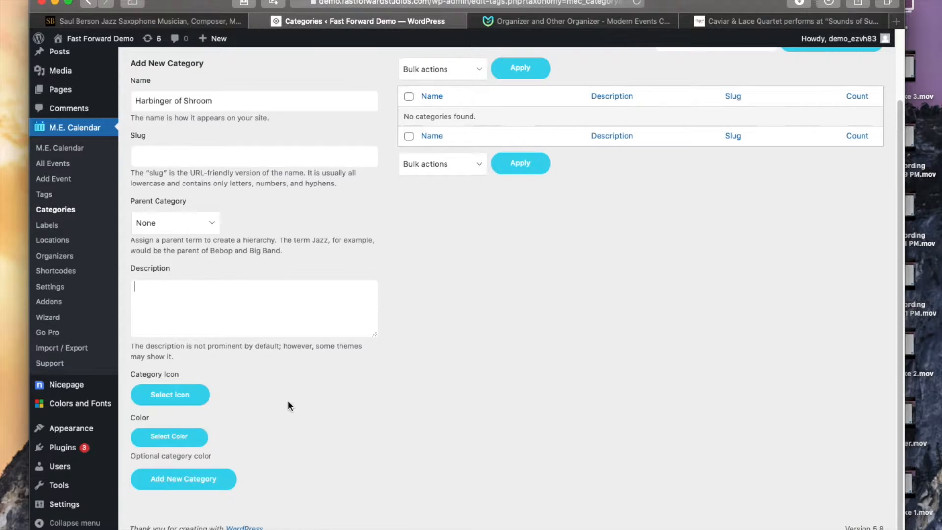
pyautogui.scroll(3, 288, 402)
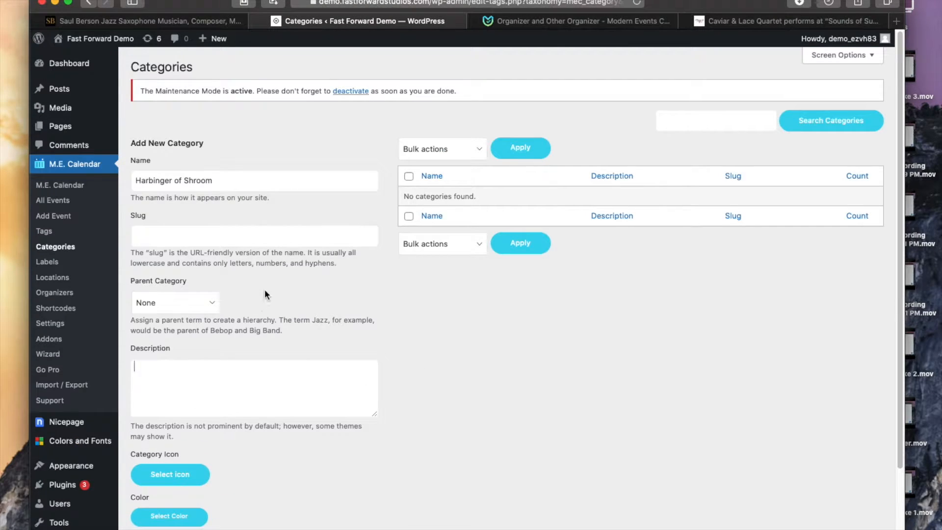
pyautogui.scroll(-3, 350, 327)
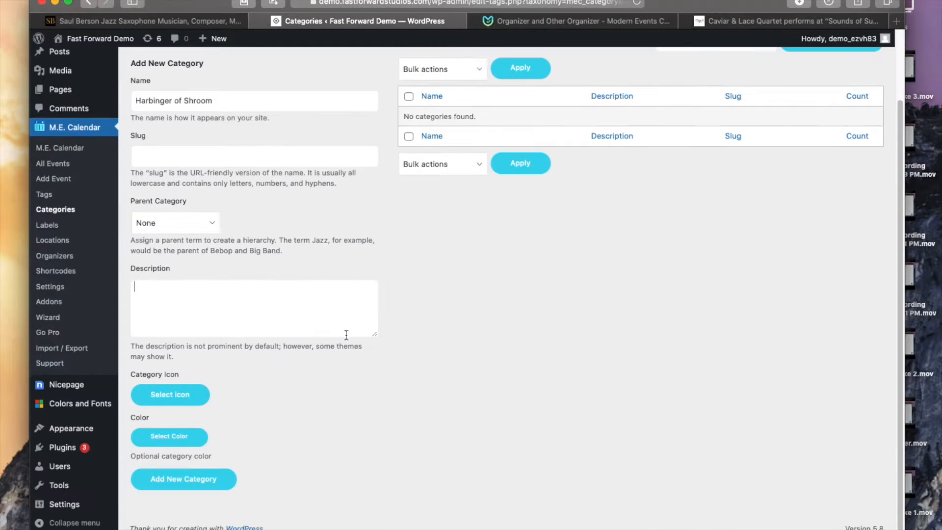
pyautogui.scroll(1, 326, 482)
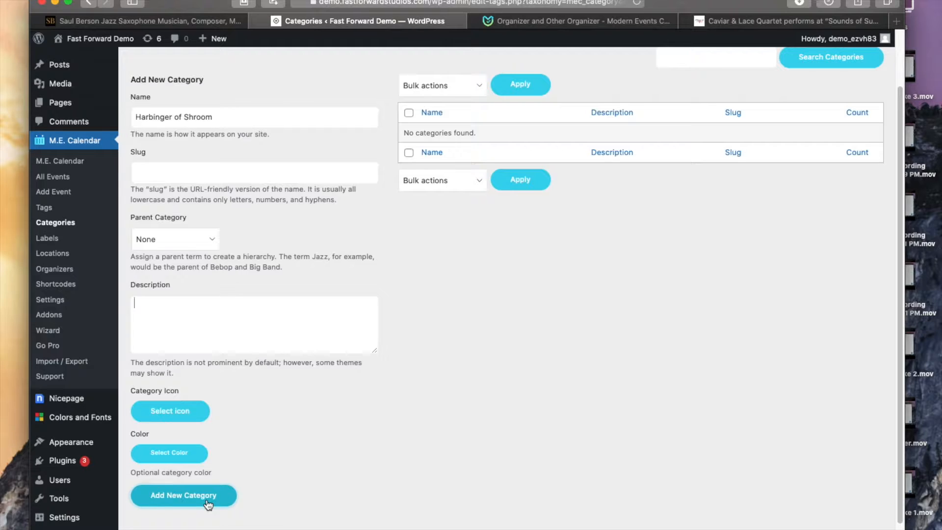
pyautogui.click(208, 504)
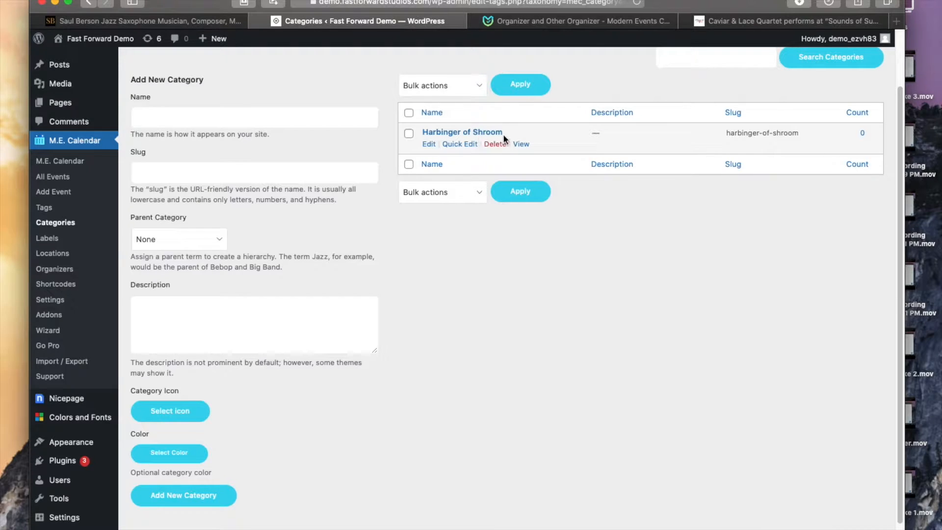
pyautogui.click(164, 173)
pyautogui.click(505, 4)
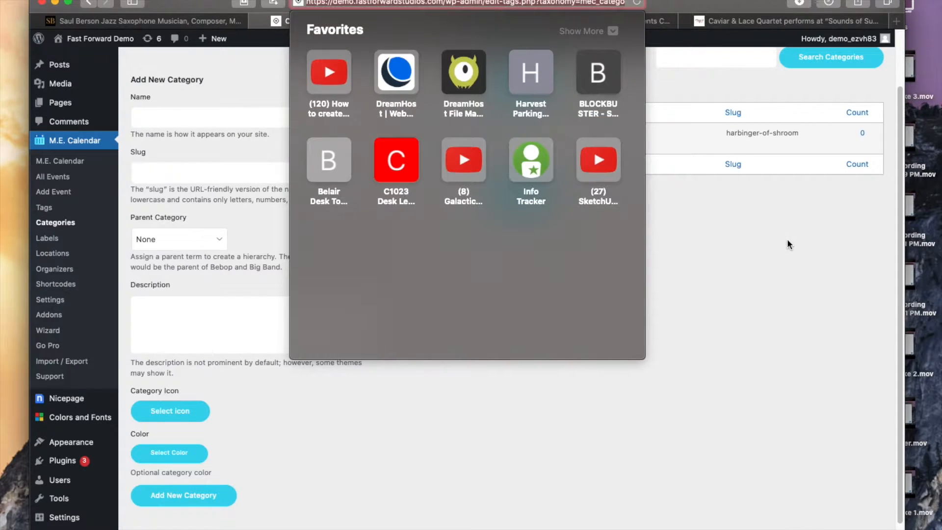
pyautogui.press('Escape')
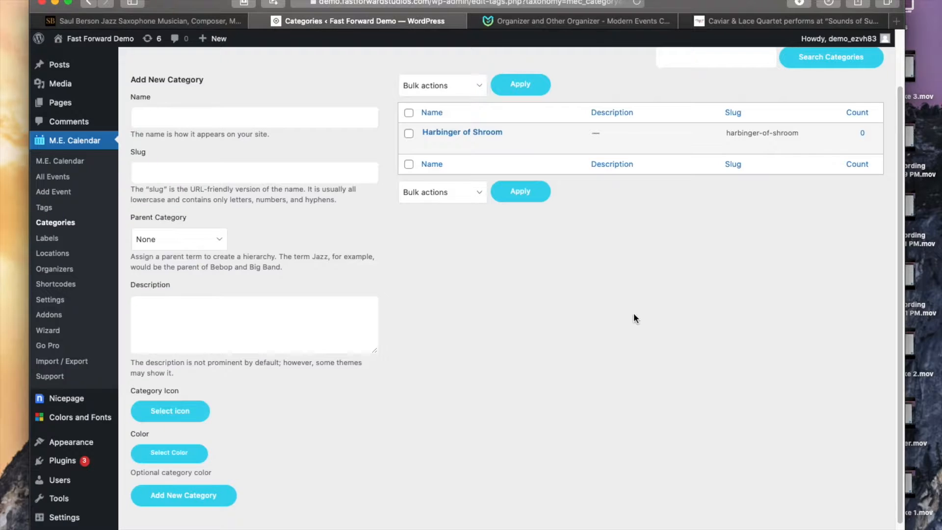
# Step: Add a new category named Snaffalupagus
pyautogui.click(196, 121)
pyautogui.write('Snaffalupagus')
pyautogui.click(177, 507)
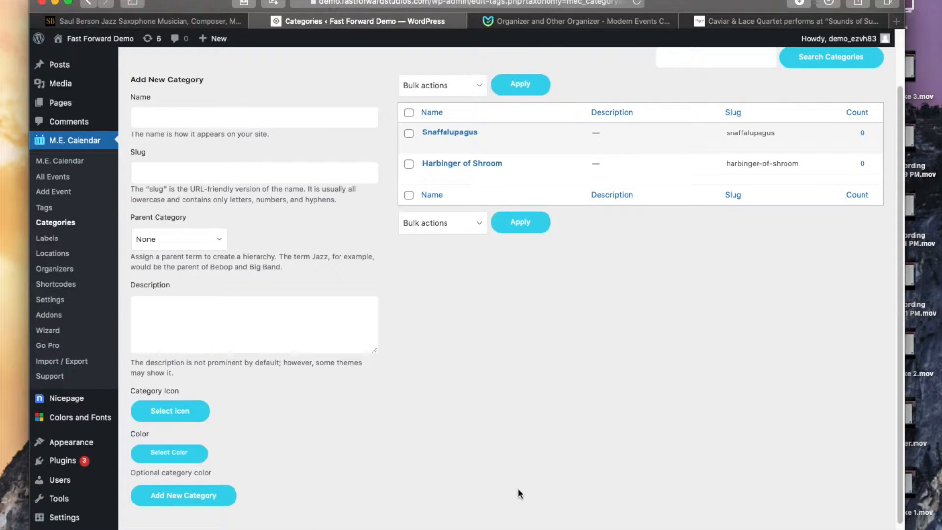
# Step: Add a third category named with the performer's full name
pyautogui.click(190, 126)
pyautogui.write('B')
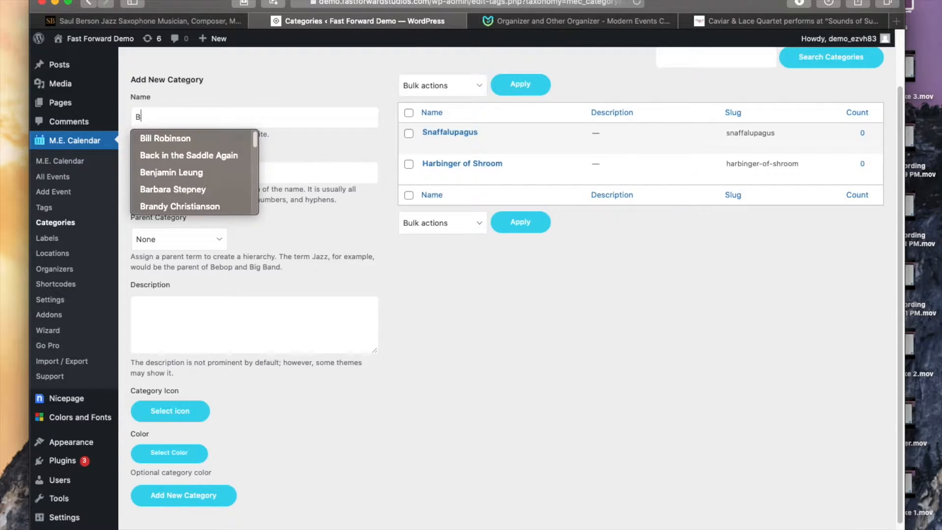
pyautogui.write('lade')
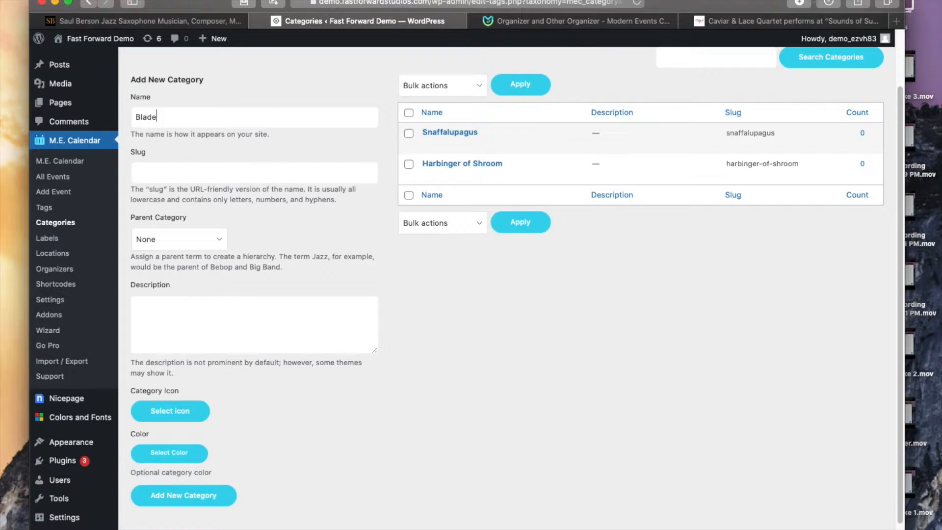
pyautogui.write(' Levincon')
pyautogui.click(194, 503)
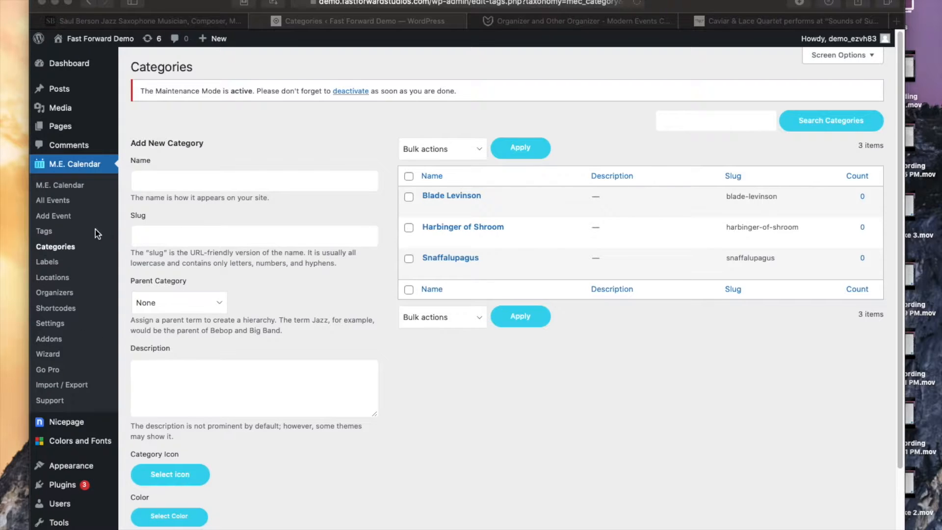
# Step: Start adding a new event from All Events and name it Live in New York, It's Saturday Night!
pyautogui.click(203, 214)
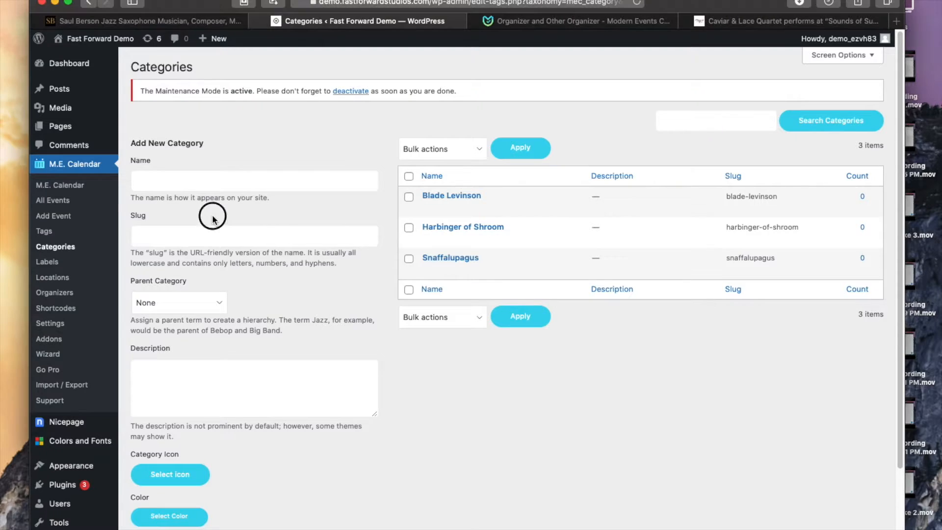
pyautogui.click(51, 201)
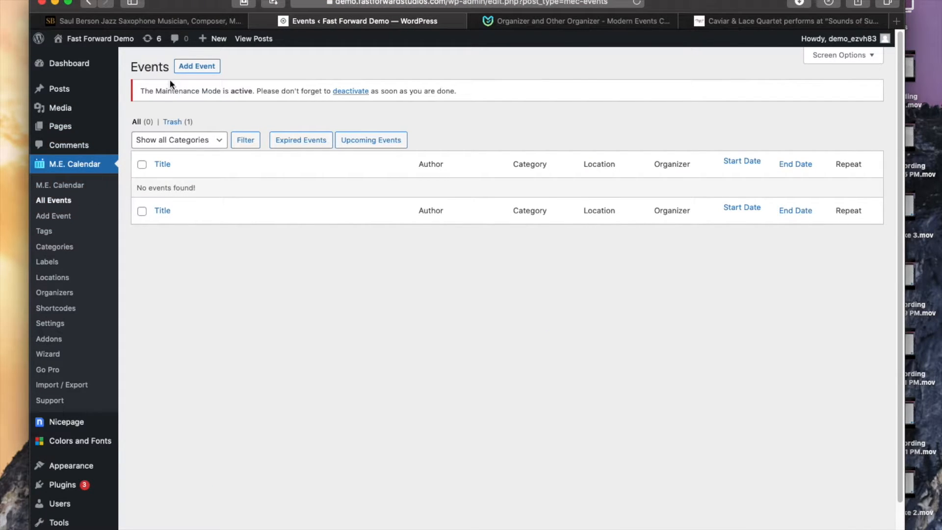
pyautogui.click(200, 67)
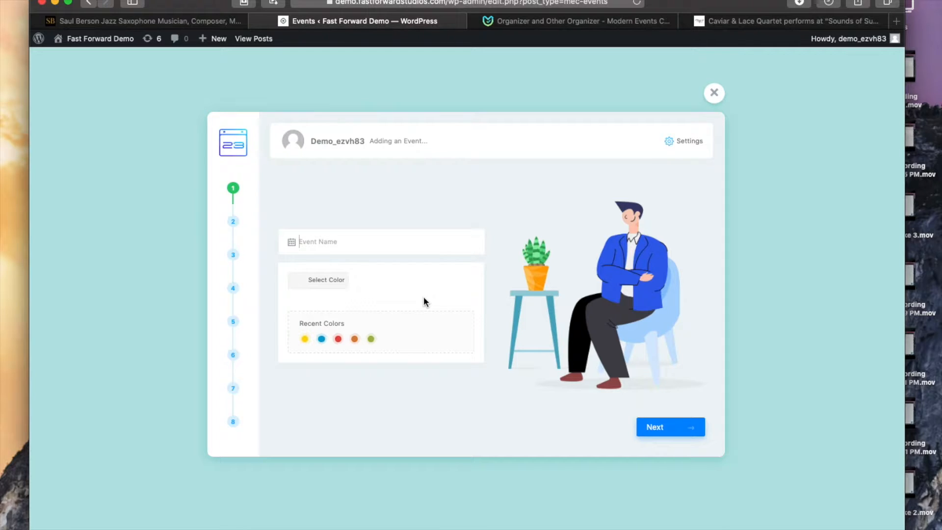
pyautogui.write("Live in New York, It's Saturday Night!")
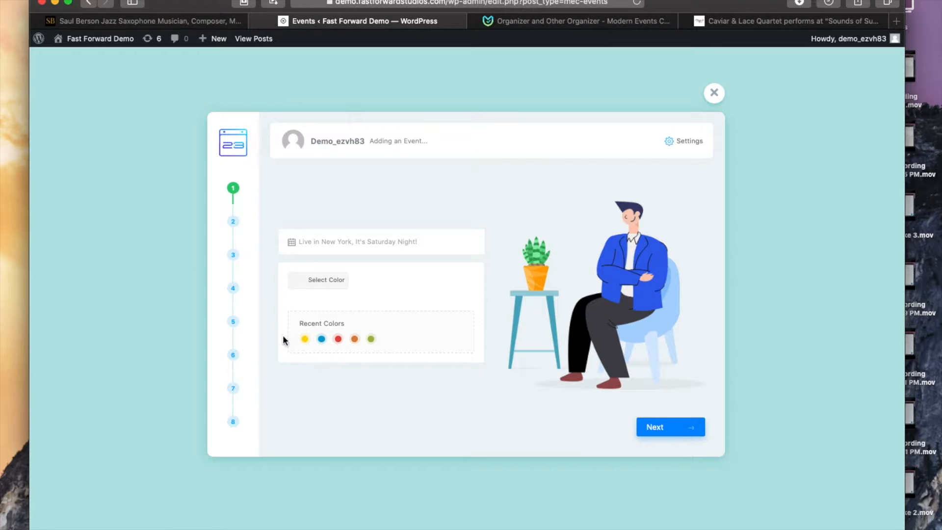
# Step: Open the event color option and advance to the event's date and time step
pyautogui.click(309, 280)
pyautogui.click(309, 280)
pyautogui.click(683, 431)
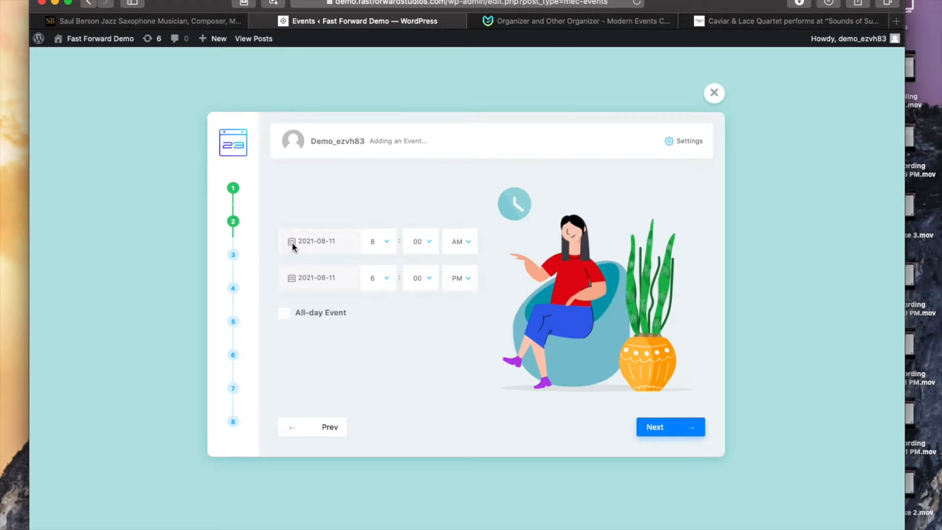
# Step: Set the event to start on 2021-08-14 at 8:00 PM and end at 10:00 PM
pyautogui.click(314, 242)
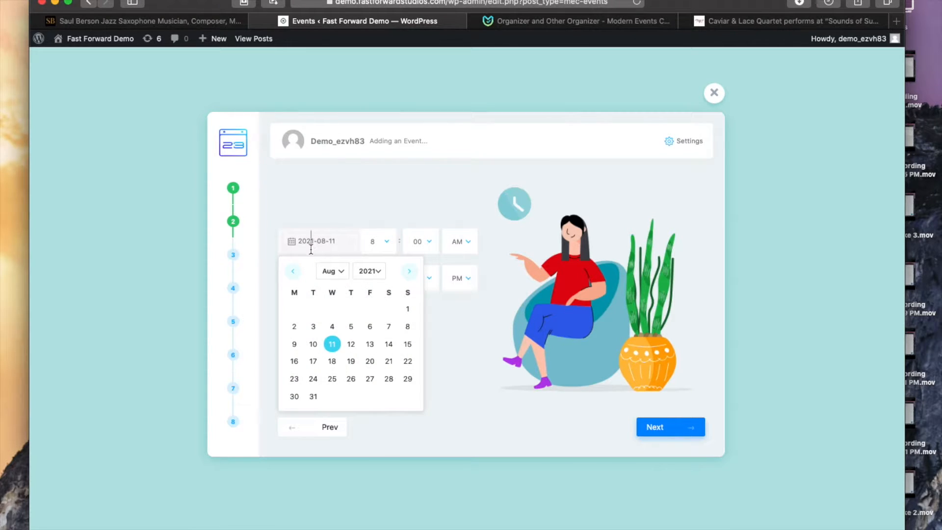
pyautogui.click(390, 346)
pyautogui.click(389, 244)
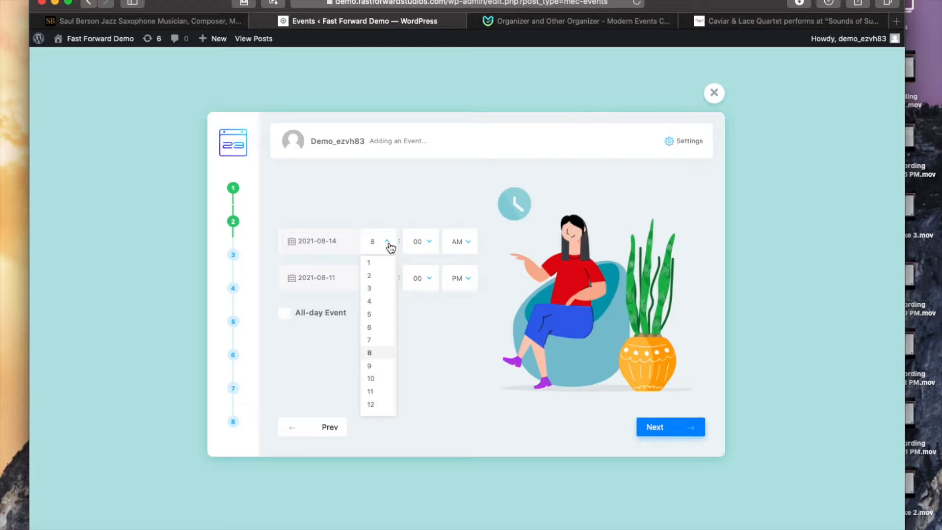
pyautogui.click(467, 243)
pyautogui.click(457, 275)
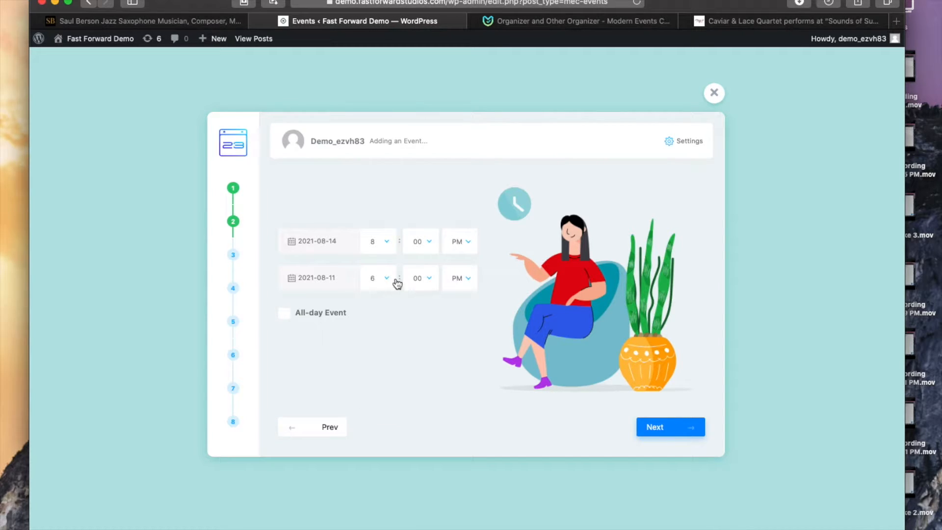
pyautogui.click(389, 279)
pyautogui.click(379, 416)
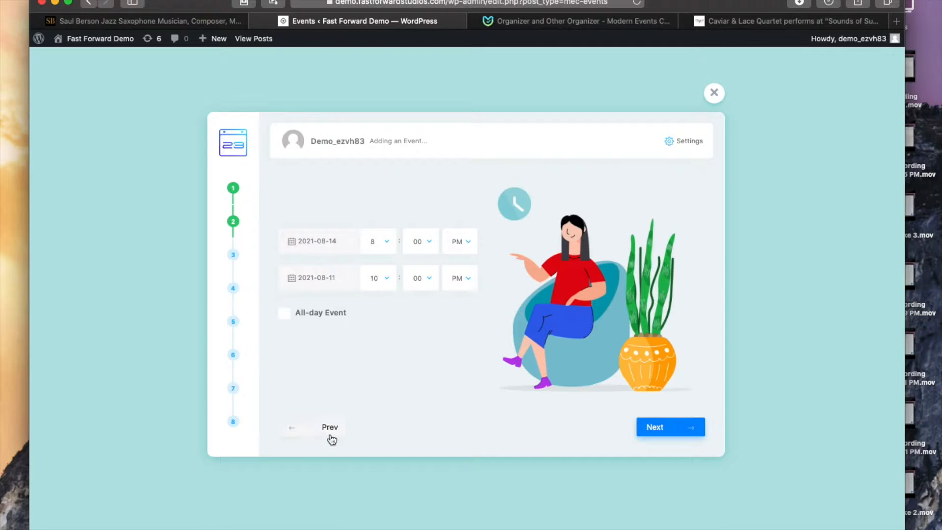
# Step: Advance to the location step and add a new location named Dublin Crossing
pyautogui.click(660, 431)
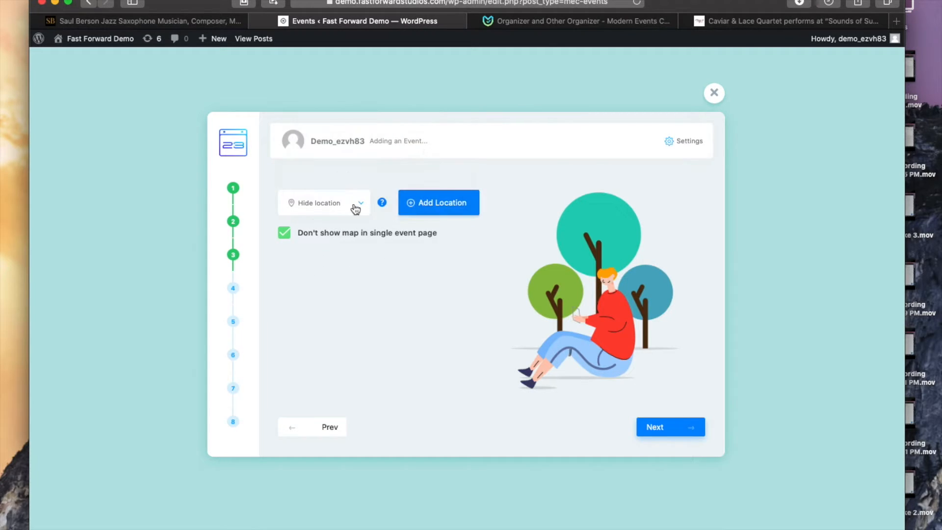
pyautogui.click(429, 212)
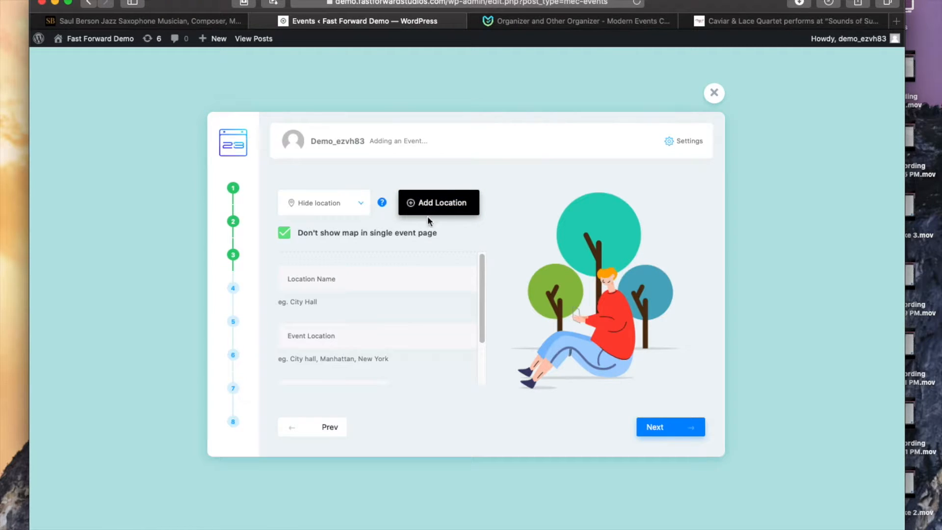
pyautogui.click(341, 276)
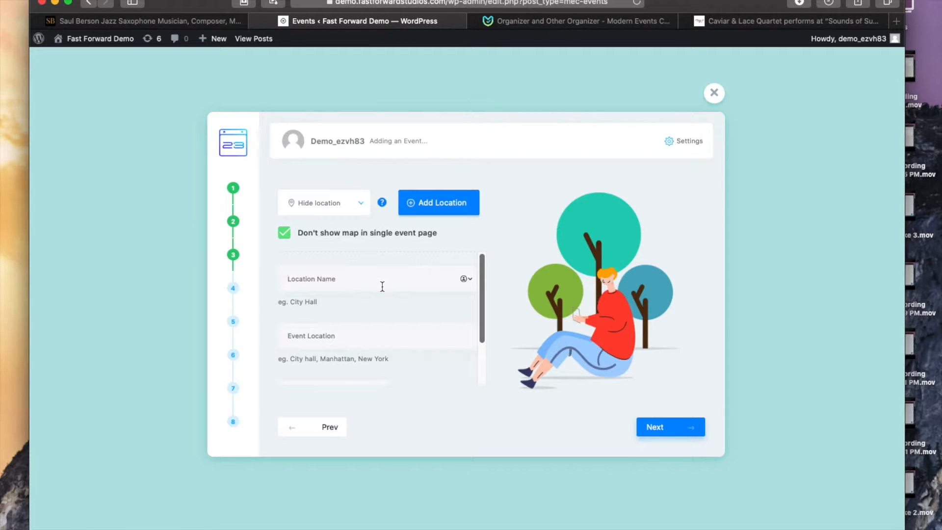
pyautogui.write('Dublin Crossing')
# Step: Look up Dublin Crossing Irish Pub in a new browser tab and copy its street address
pyautogui.click(345, 337)
pyautogui.press('super+t')
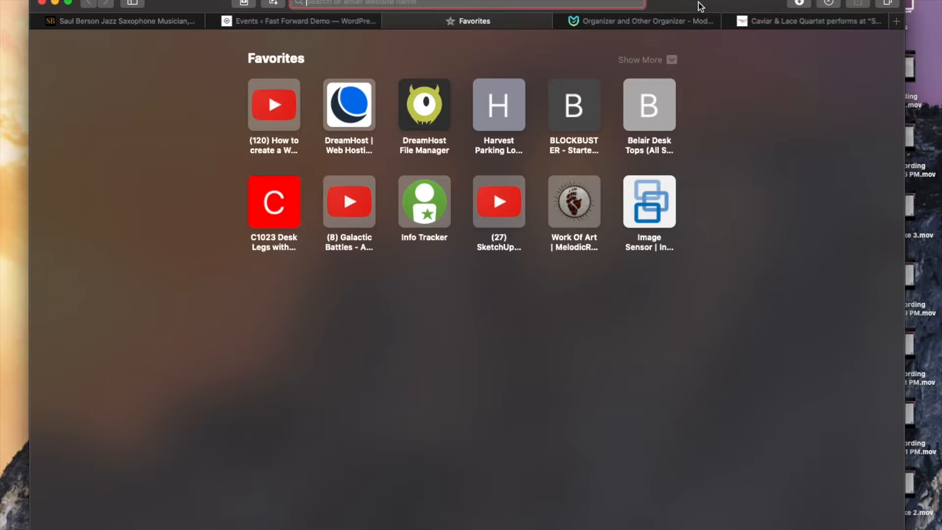
pyautogui.write('dublin crossing')
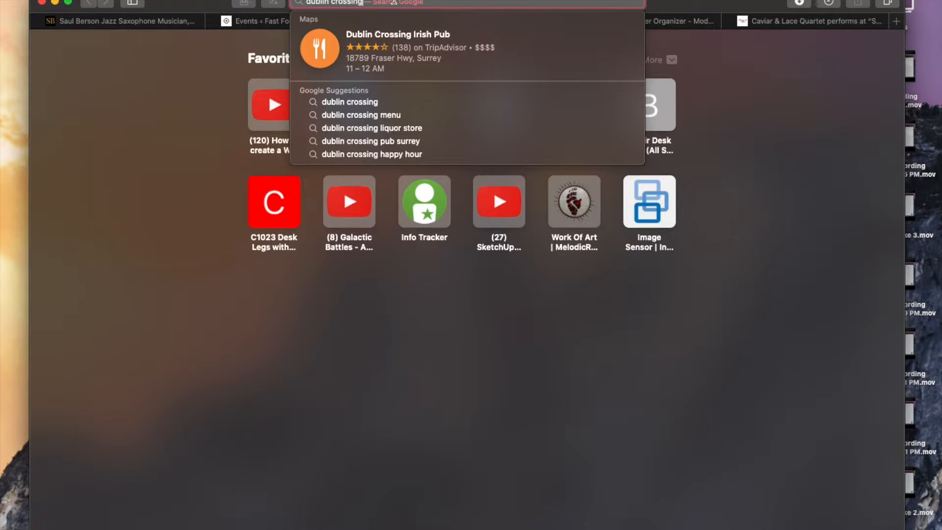
pyautogui.click(389, 47)
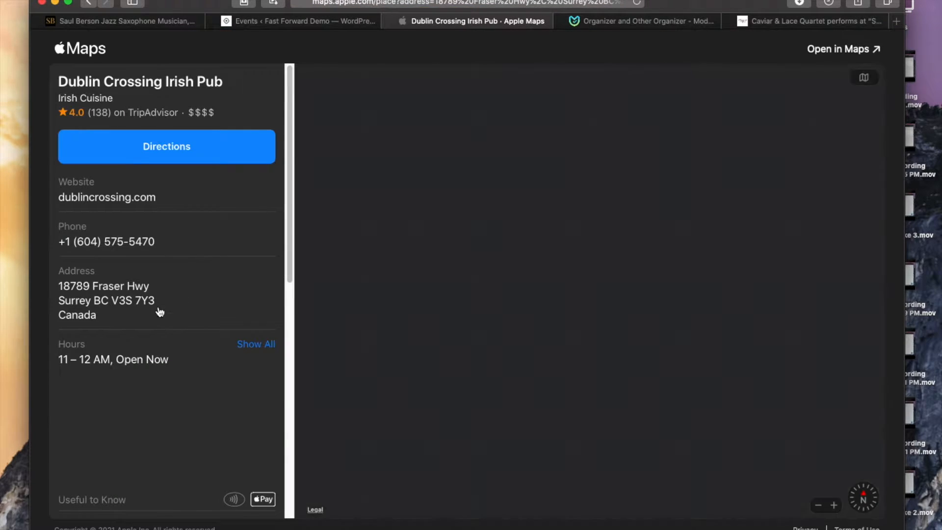
pyautogui.moveTo(57, 286); pyautogui.dragTo(164, 307)
pyautogui.press('super+c')
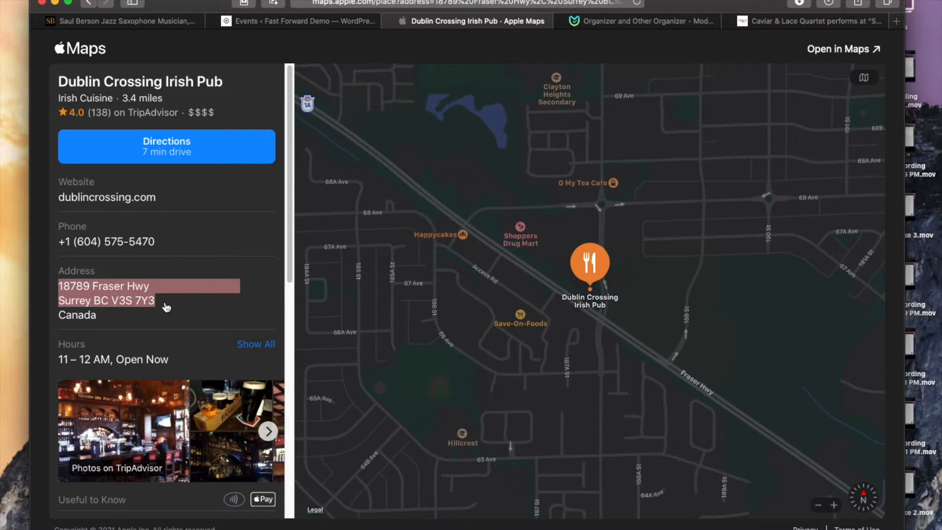
# Step: Paste the pub's address into the event location field and continue to the organizer step
pyautogui.click(604, 21)
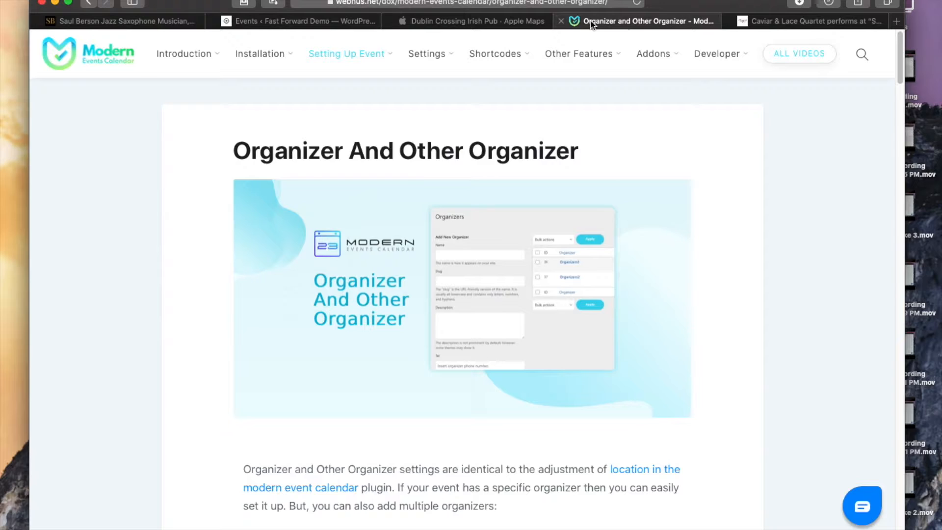
pyautogui.click(496, 25)
pyautogui.click(294, 23)
pyautogui.click(317, 341)
pyautogui.press('super+v')
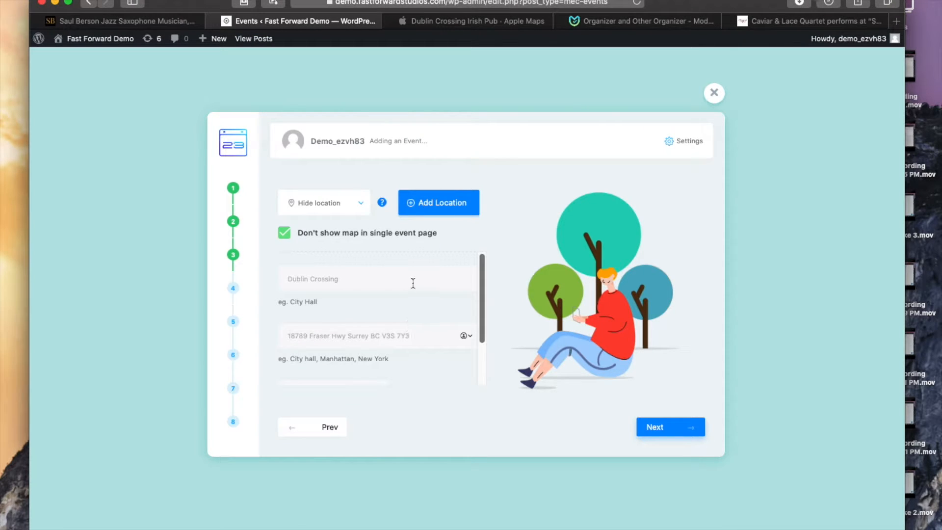
pyautogui.click(670, 433)
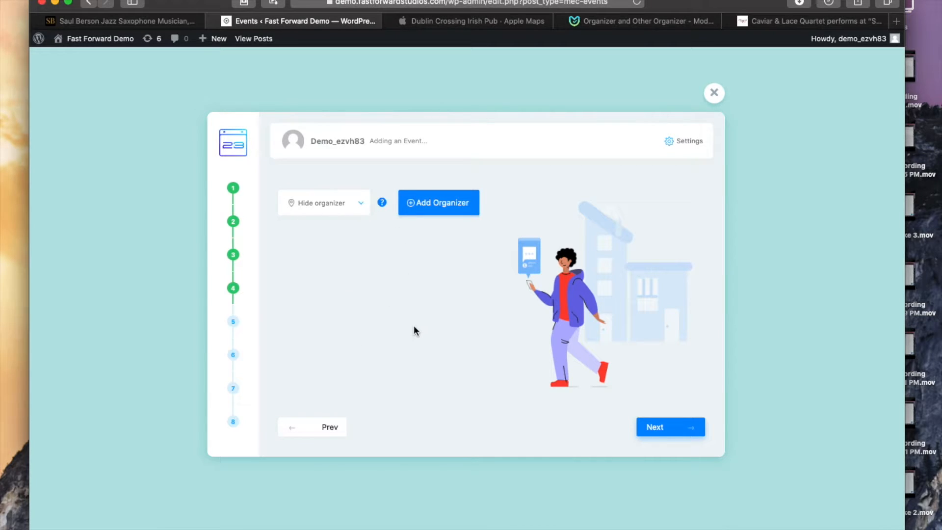
# Step: Skip the organizer step and tick the event's category checkboxes before continuing
pyautogui.click(654, 427)
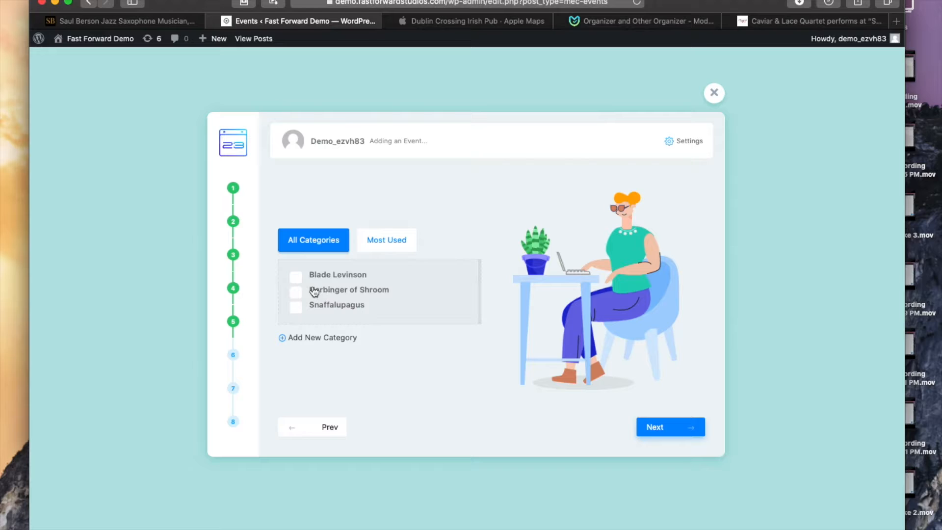
pyautogui.click(296, 290)
pyautogui.click(296, 279)
pyautogui.click(296, 292)
pyautogui.click(297, 304)
pyautogui.click(297, 308)
pyautogui.click(295, 293)
pyautogui.click(296, 305)
pyautogui.click(297, 306)
pyautogui.click(296, 292)
pyautogui.click(673, 429)
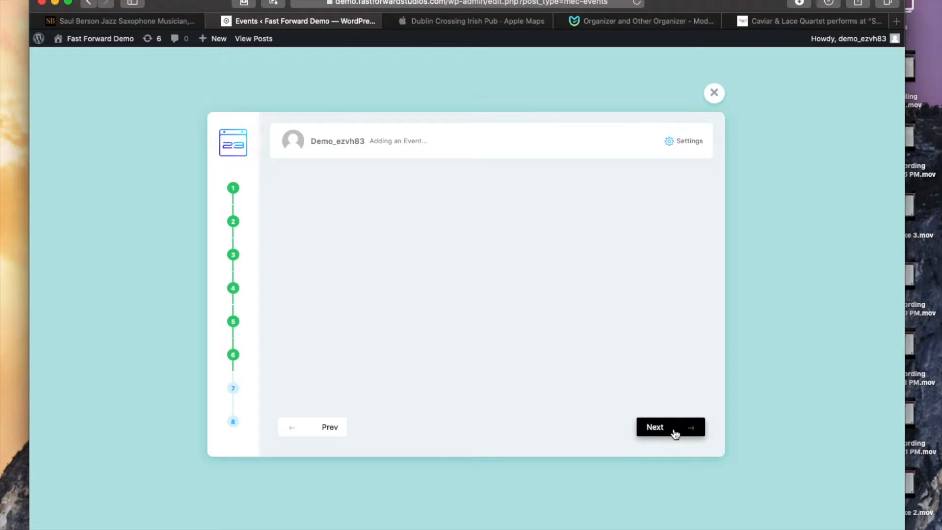
# Step: Write the description "This is a description of the event. All ages show so no alcohol. Blah blah." and finish the wizard
pyautogui.click(364, 245)
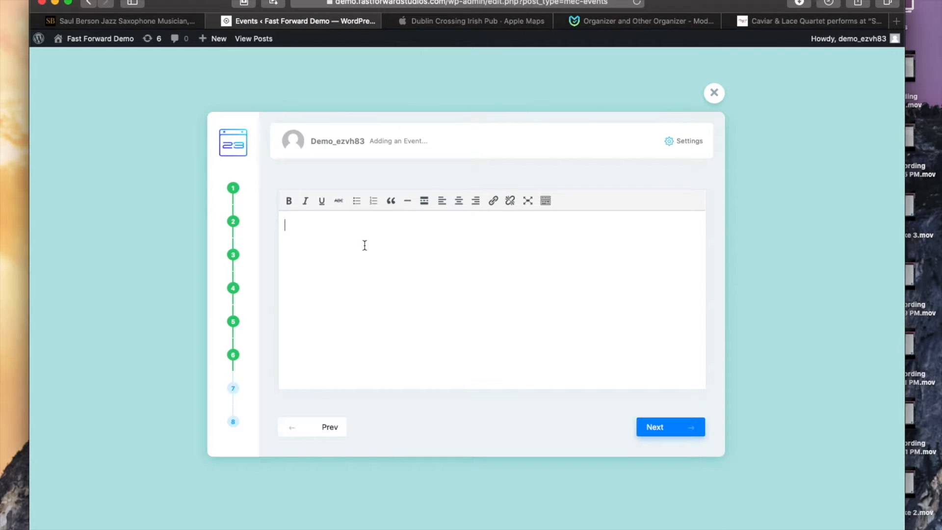
pyautogui.write('THis iss')
pyautogui.press('BackSpace')
pyautogui.press('BackSpace')
pyautogui.press('BackSpace')
pyautogui.press('BackSpace')
pyautogui.press('BackSpace')
pyautogui.press('BackSpace')
pyautogui.write('his is a description of the ev')
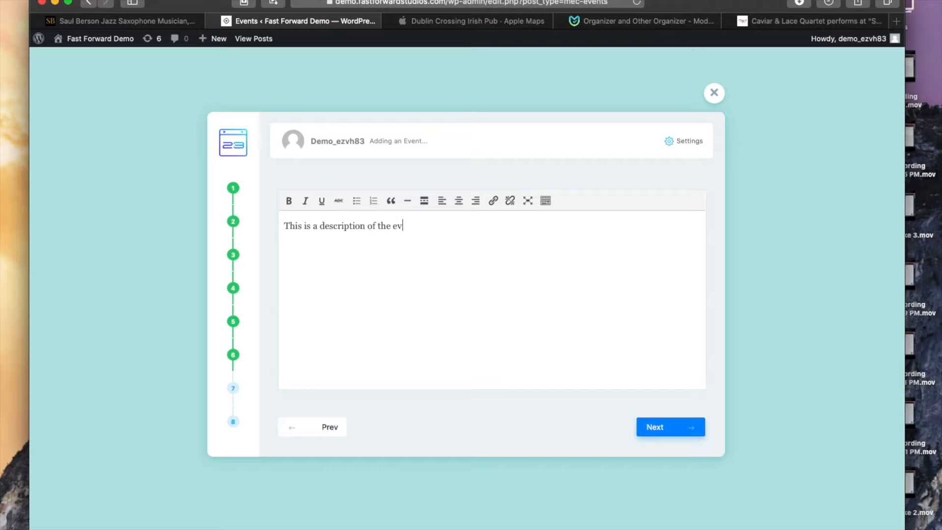
pyautogui.write('ent.  All ages show so no alco')
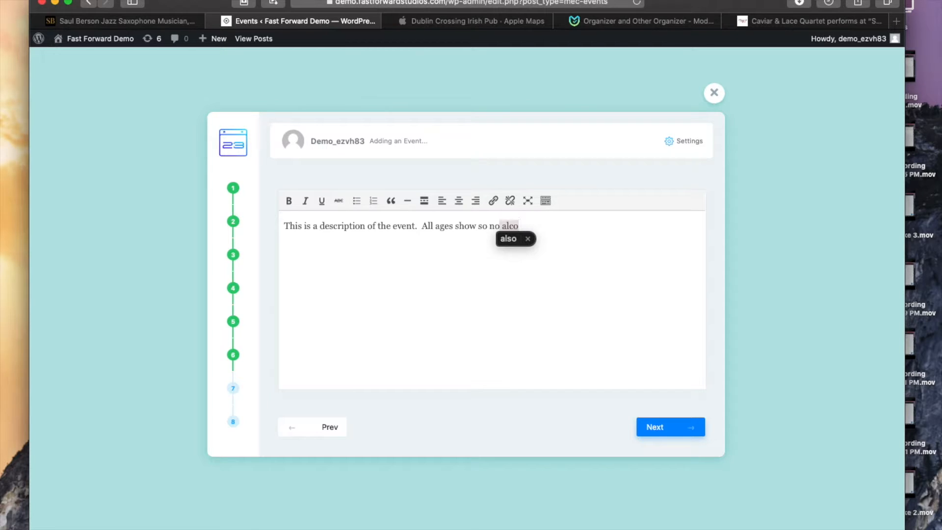
pyautogui.write('hol.  Blah ')
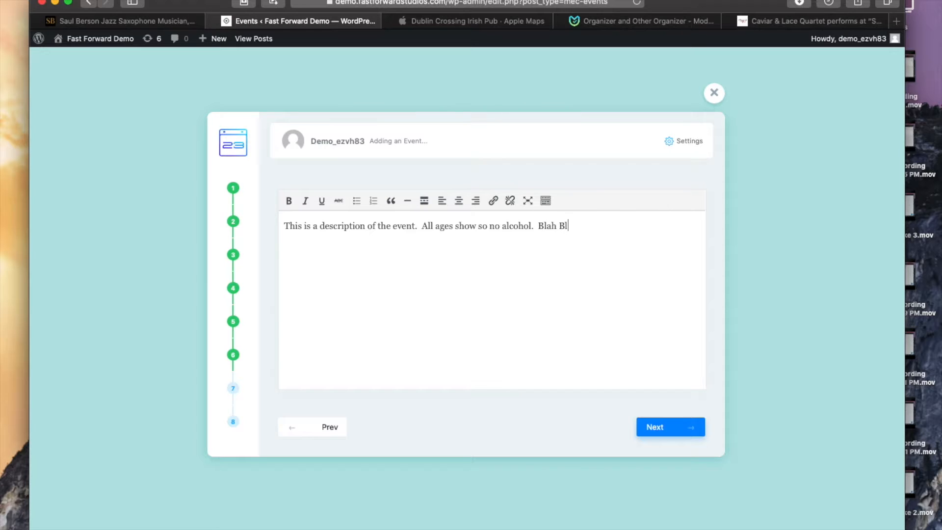
pyautogui.write('blah.')
pyautogui.click(673, 433)
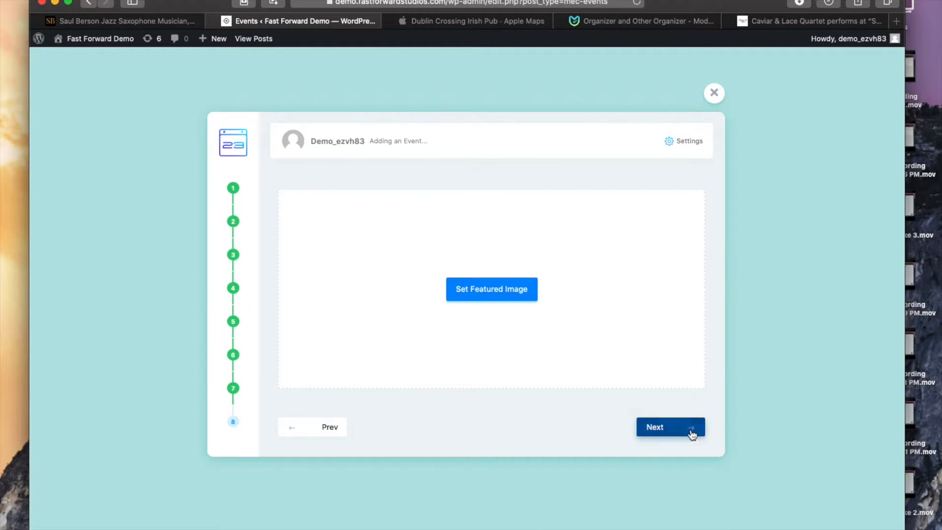
pyautogui.click(659, 431)
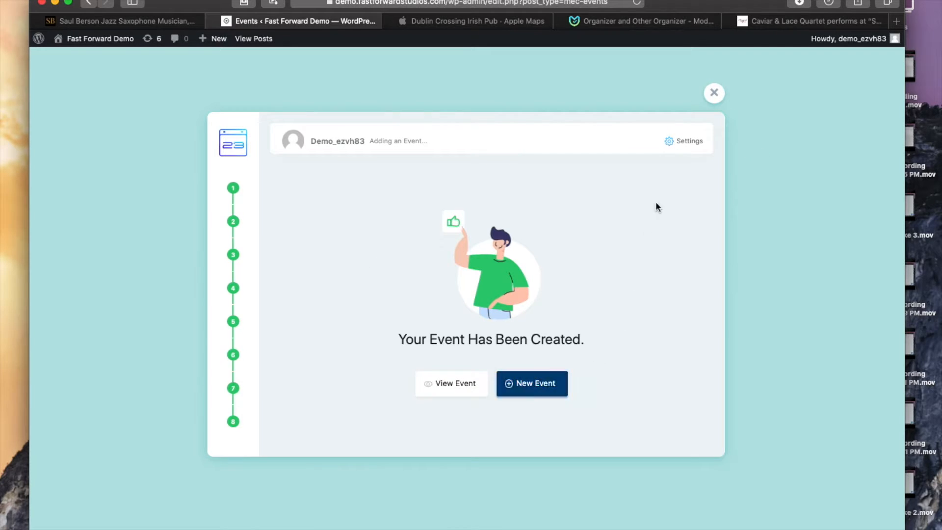
# Step: Start another new event and pick the olive recent color
pyautogui.click(536, 389)
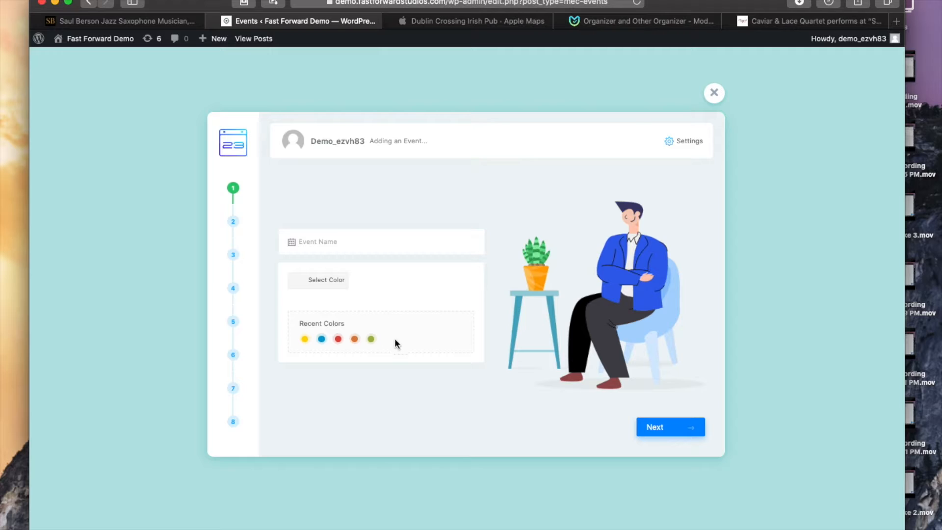
pyautogui.click(371, 339)
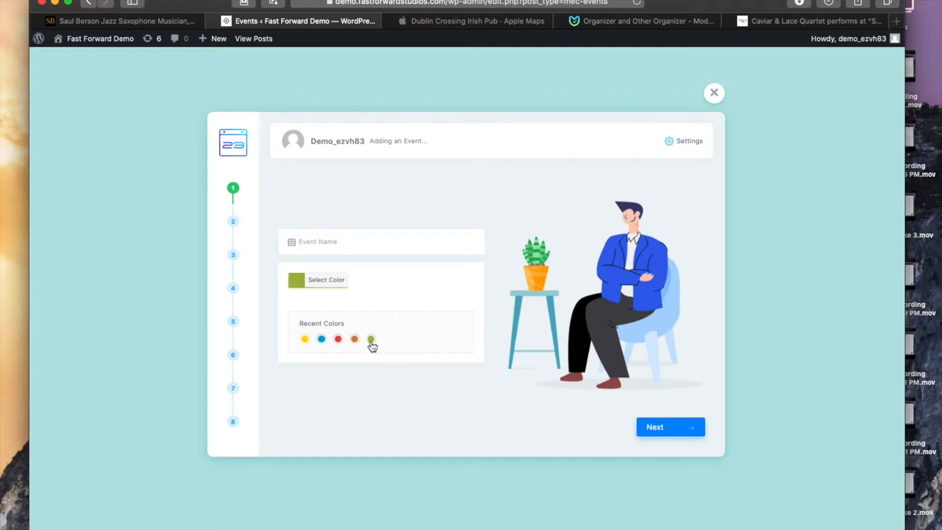
pyautogui.click(668, 433)
# Step: Name the event Shroom and advance to the date and time step
pyautogui.click(340, 241)
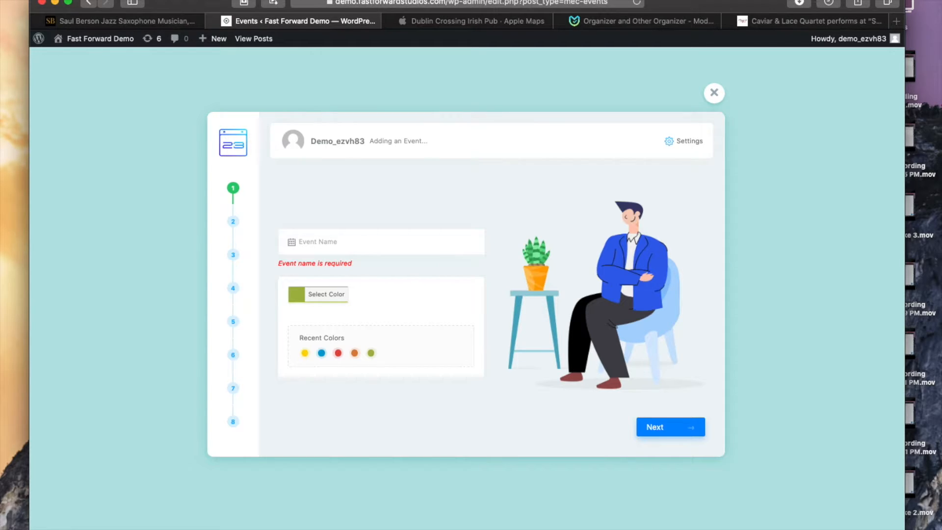
pyautogui.write('Sh')
pyautogui.press('BackSpace')
pyautogui.press('BackSpace')
pyautogui.write('Sh')
pyautogui.press('BackSpace')
pyautogui.press('BackSpace')
pyautogui.write('Shoroo')
pyautogui.click(666, 429)
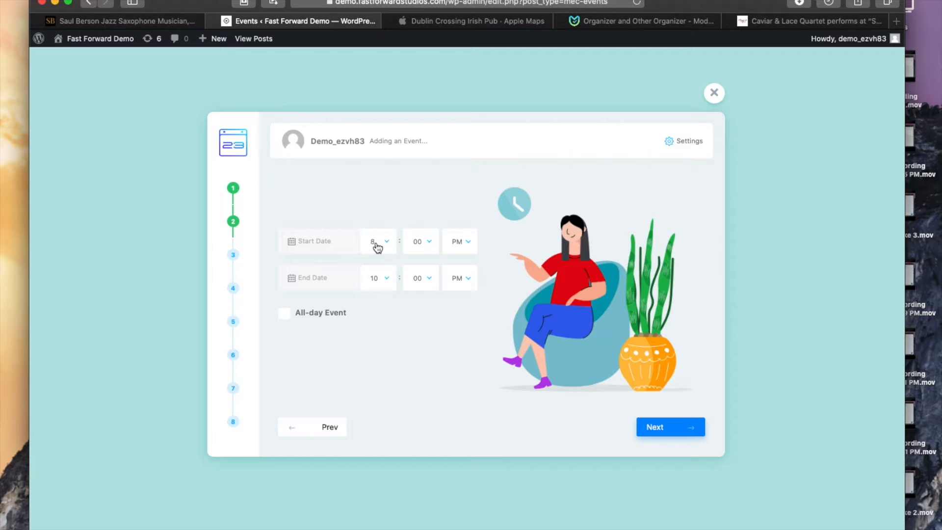
# Step: Set the event to start on 2021-09-03 at 10 PM
pyautogui.click(310, 241)
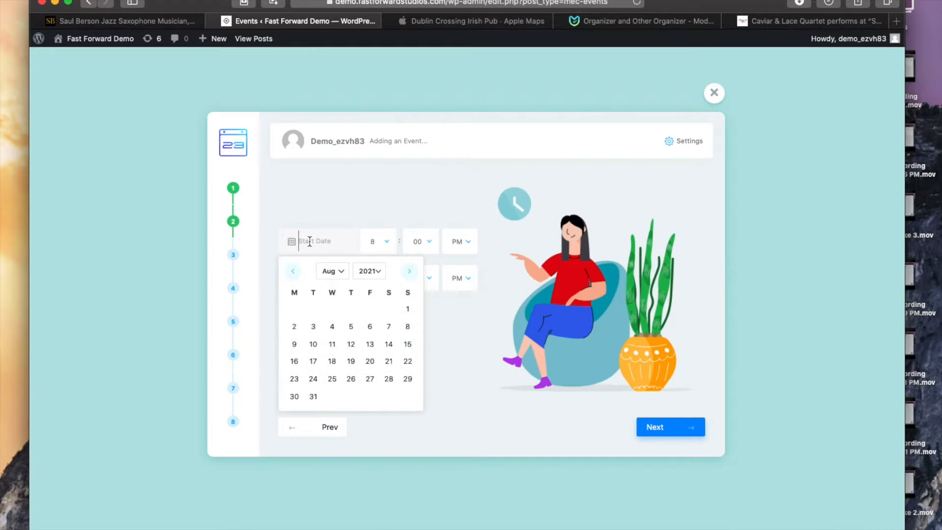
pyautogui.click(339, 275)
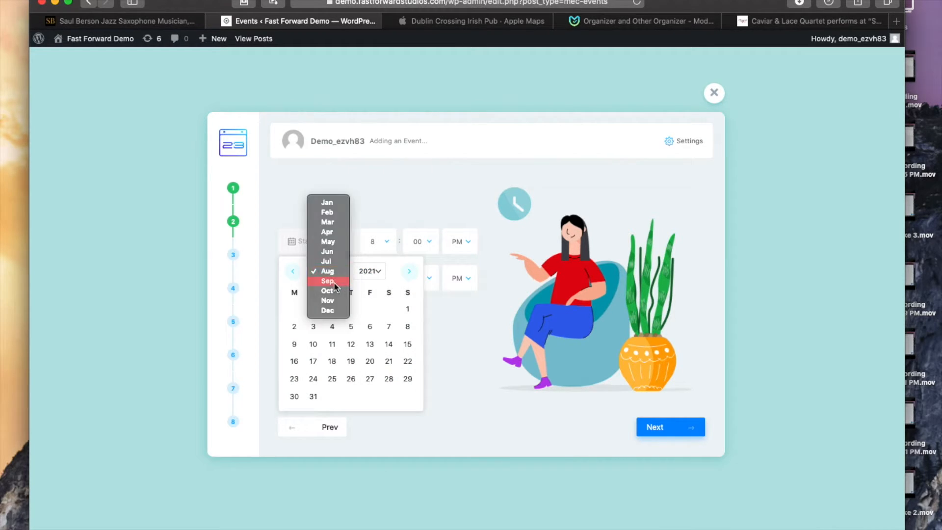
pyautogui.click(335, 282)
pyautogui.click(370, 309)
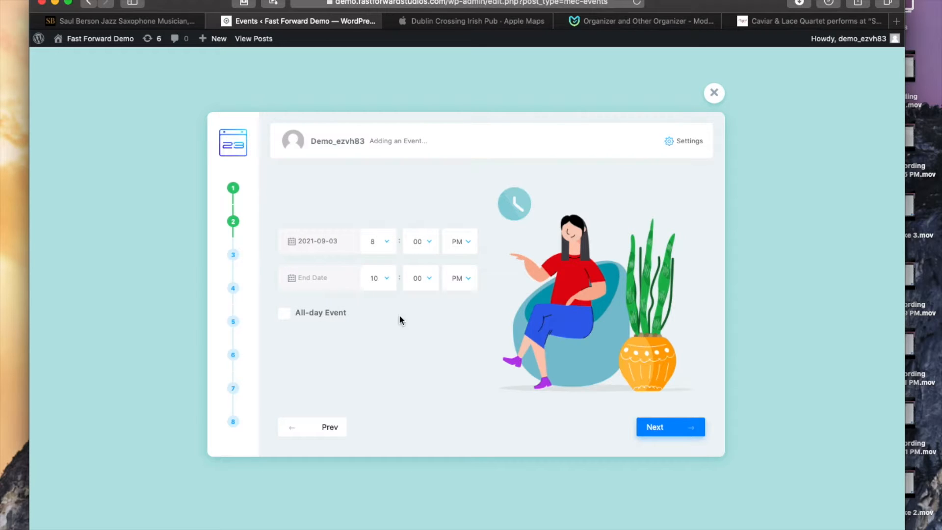
pyautogui.click(389, 244)
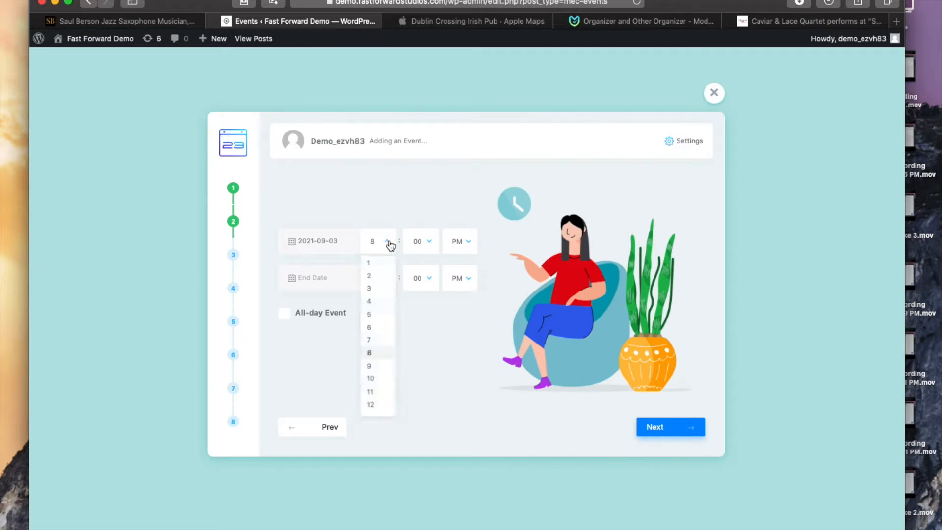
pyautogui.click(371, 378)
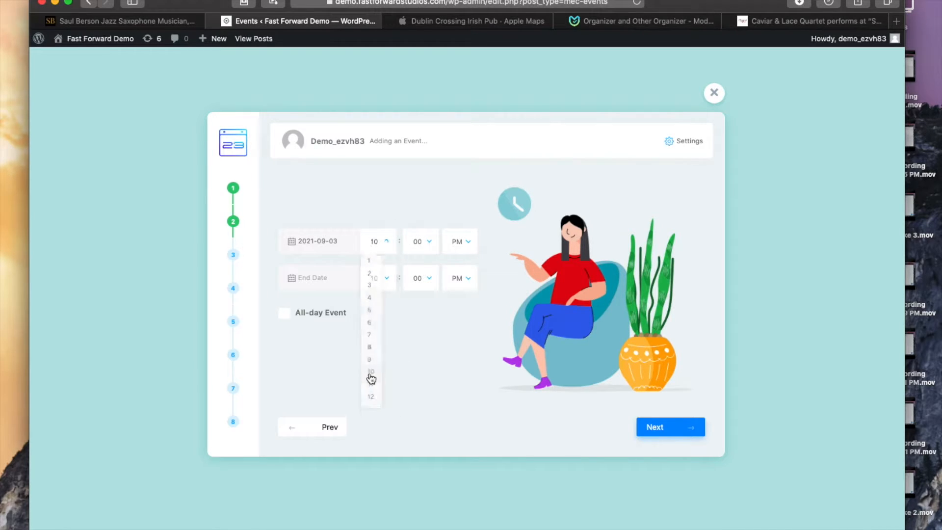
# Step: Set the end to 2021-09-03 at 11 PM and advance to the location step
pyautogui.click(387, 278)
pyautogui.click(374, 429)
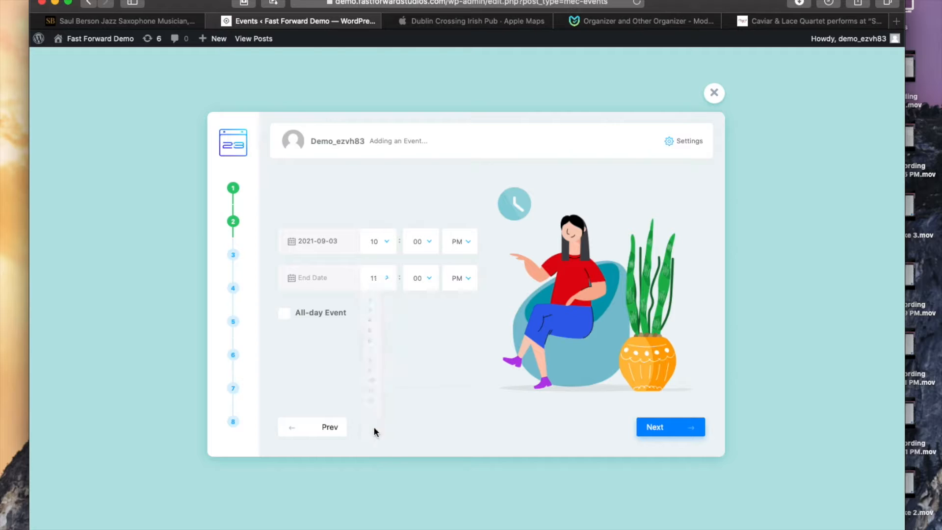
pyautogui.click(678, 429)
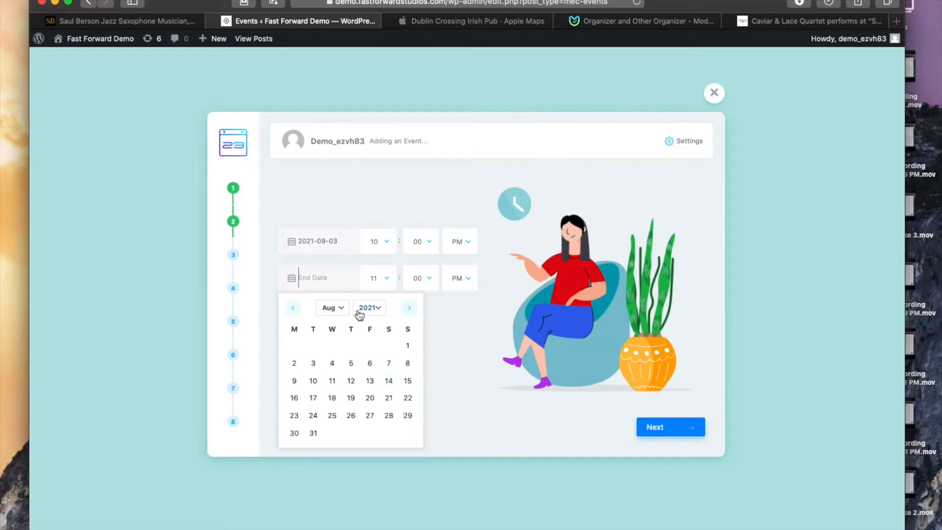
pyautogui.click(341, 309)
pyautogui.click(334, 320)
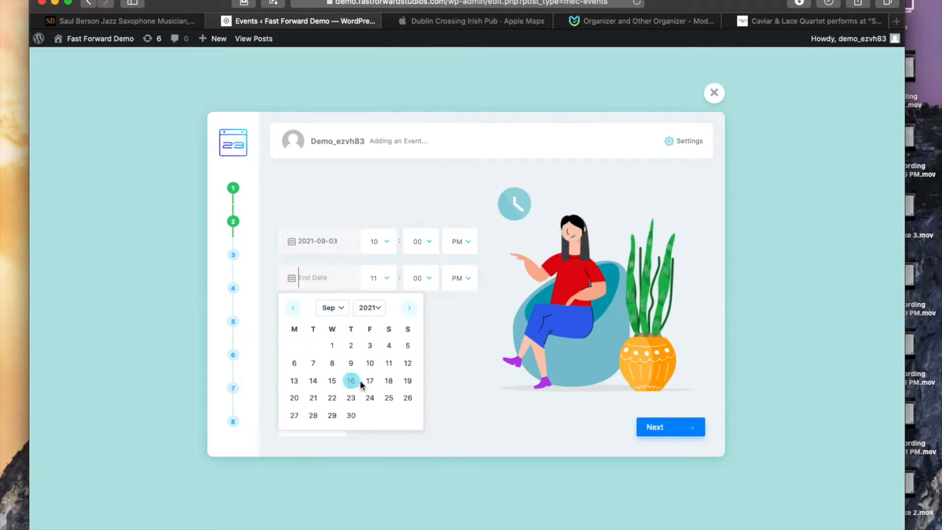
pyautogui.click(373, 348)
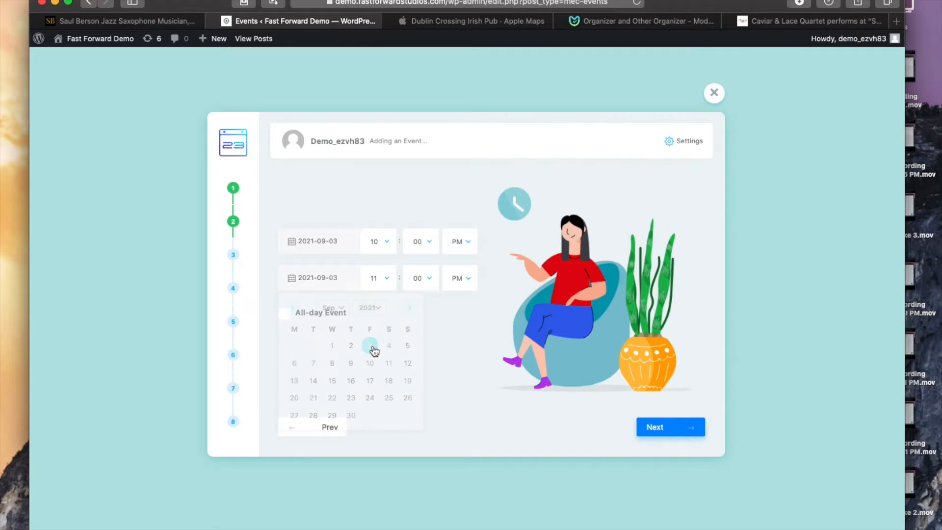
pyautogui.click(656, 426)
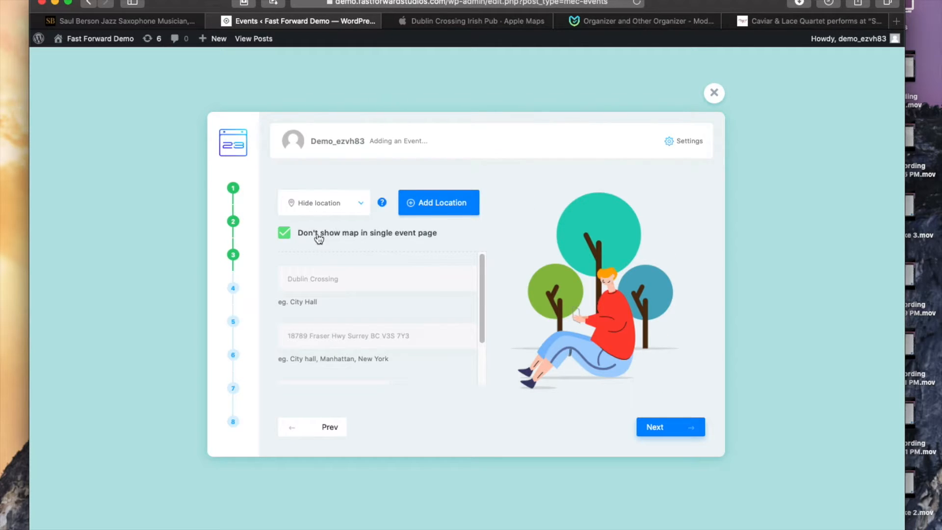
# Step: Set the event location name to Whitby's Coffee House, taking it from the autofill suggestion
pyautogui.click(360, 278)
pyautogui.press('BackSpace')
pyautogui.press('BackSpace')
pyautogui.press('BackSpace')
pyautogui.press('BackSpace')
pyautogui.press('BackSpace')
pyautogui.press('BackSpace')
pyautogui.press('BackSpace')
pyautogui.press('BackSpace')
pyautogui.press('BackSpace')
pyautogui.press('BackSpace')
pyautogui.press('BackSpace')
pyautogui.write('Whit')
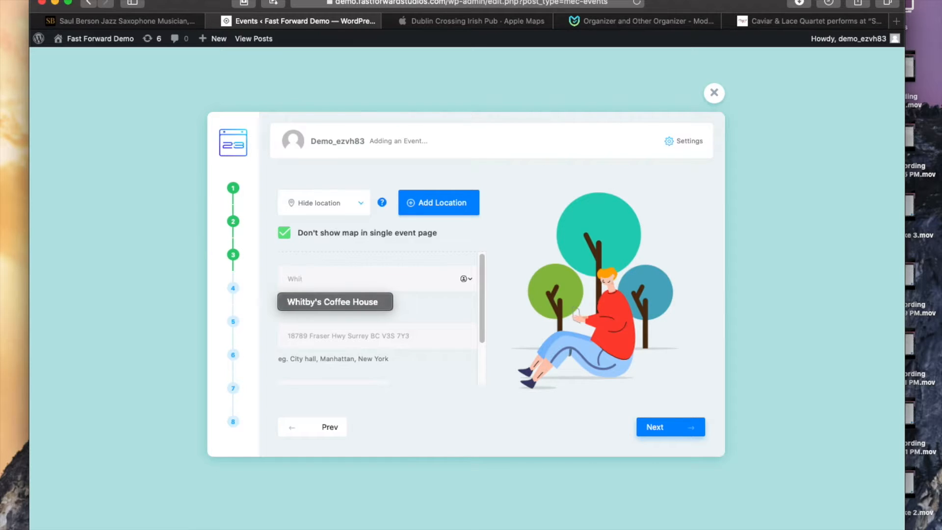
pyautogui.click(349, 301)
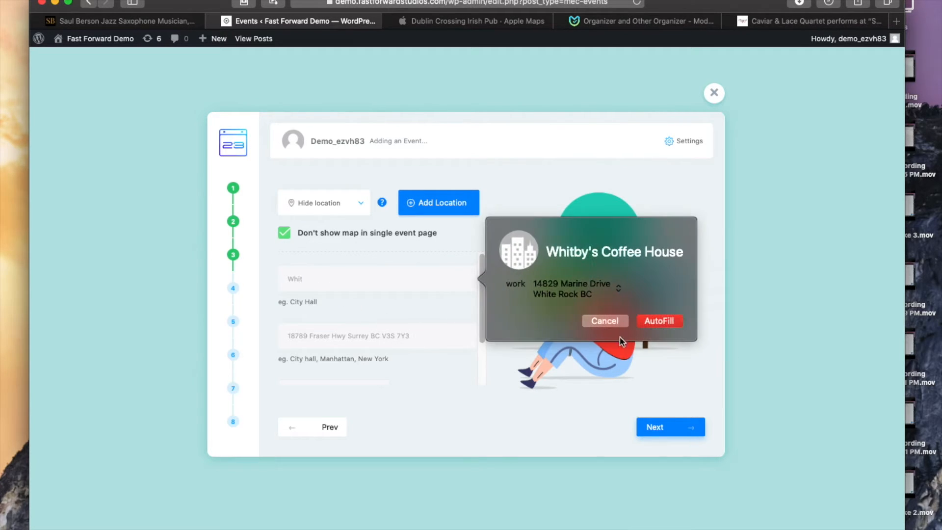
pyautogui.click(656, 322)
# Step: Select the existing text in the location address field and switch to the Apple Maps tab
pyautogui.scroll(-2, 358, 335)
pyautogui.click(351, 338)
pyautogui.click(408, 280)
pyautogui.click(422, 281)
pyautogui.moveTo(422, 281); pyautogui.dragTo(207, 268)
pyautogui.scroll(2, 403, 309)
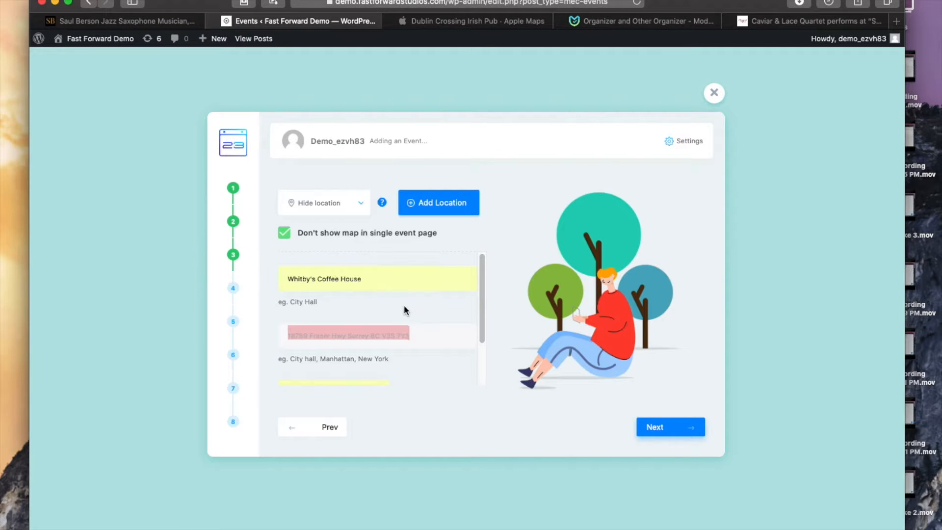
pyautogui.click(817, 22)
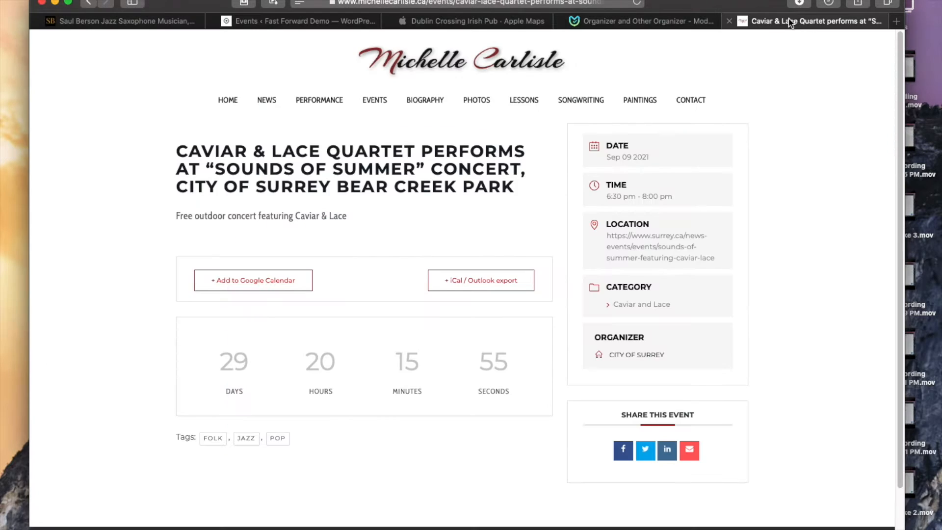
pyautogui.click(632, 21)
pyautogui.click(500, 22)
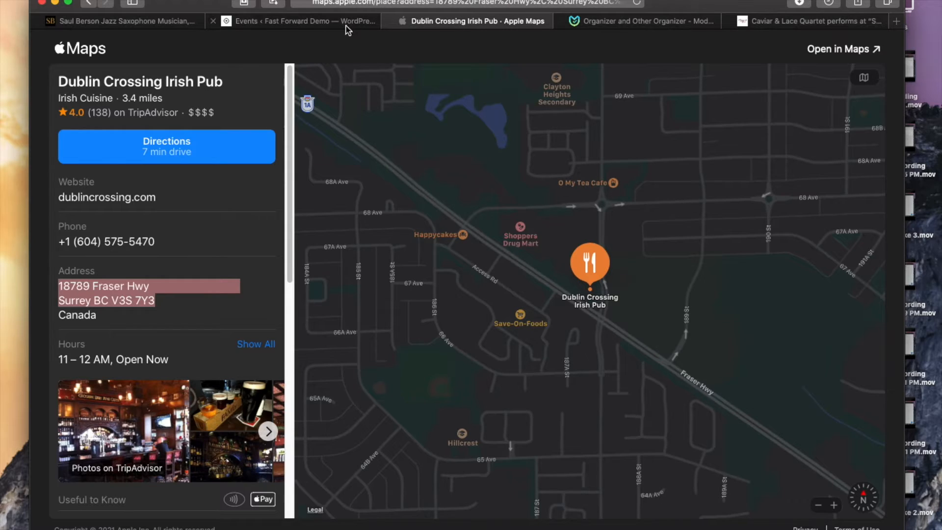
pyautogui.scroll(-10, 206, 216)
pyautogui.scroll(10, 215, 215)
# Step: Search Apple Maps for Whitby's coffee house and copy its full address
pyautogui.press('super+l')
pyautogui.write('whity')
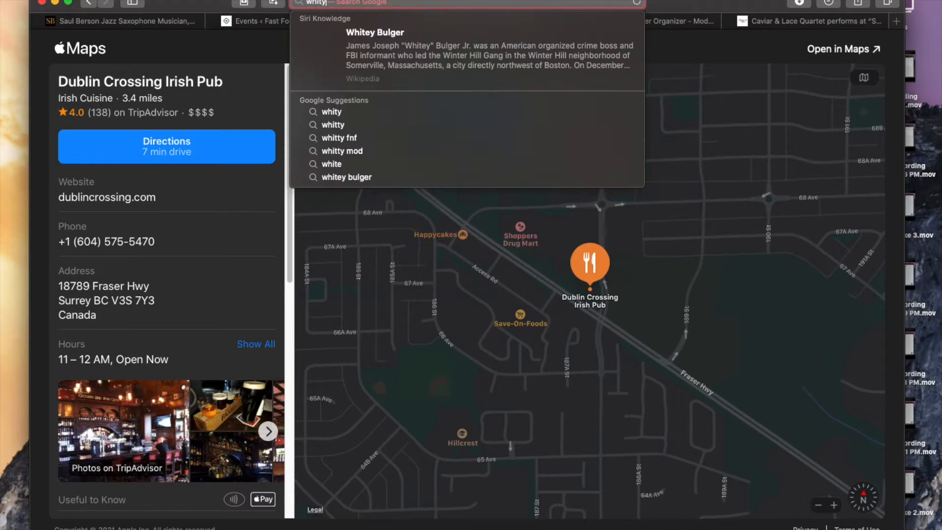
pyautogui.press('BackSpace')
pyautogui.write("by's ")
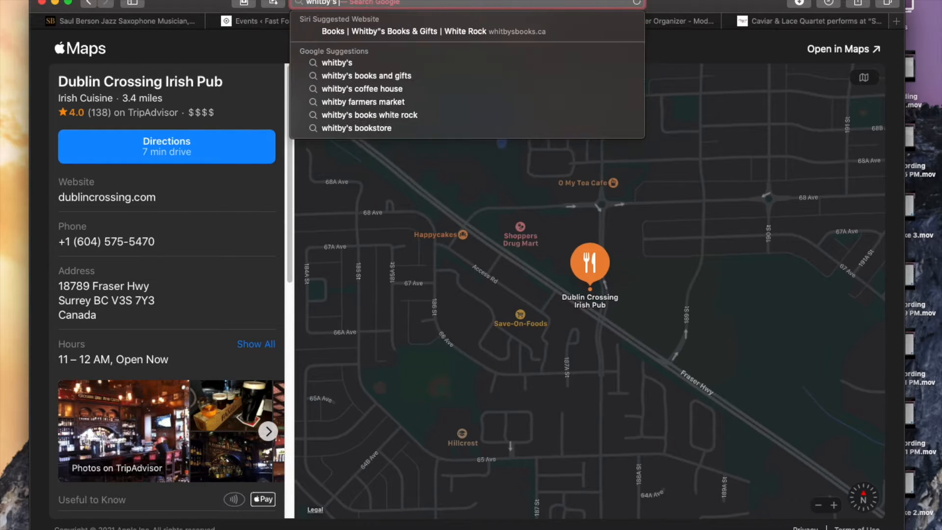
pyautogui.write('coffee house')
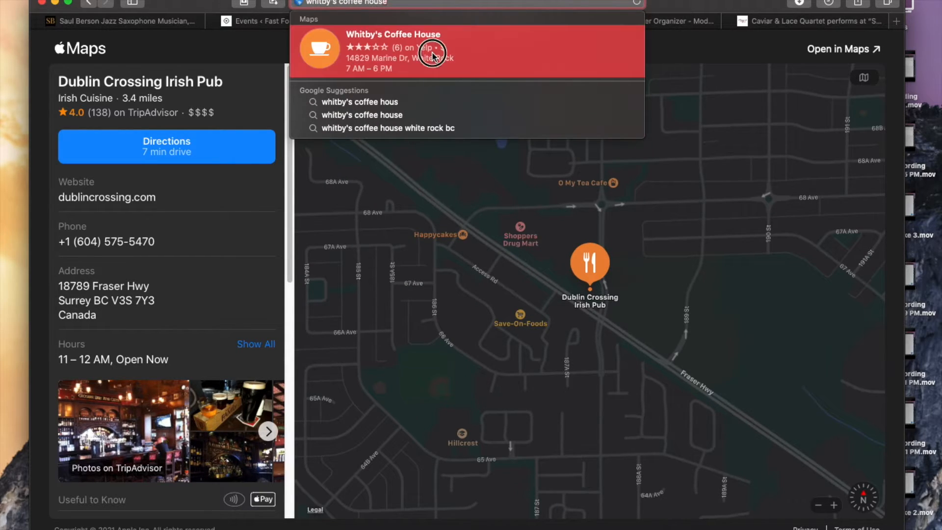
pyautogui.click(432, 52)
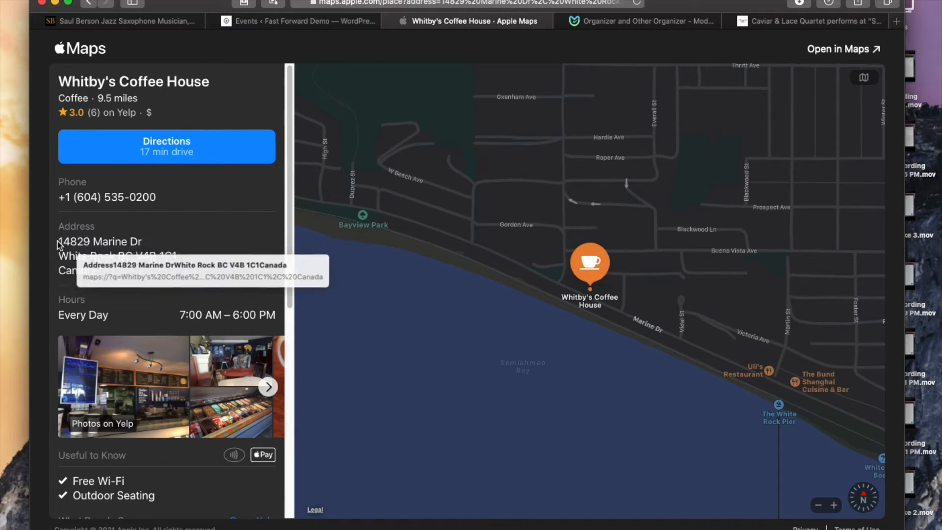
pyautogui.moveTo(57, 241); pyautogui.dragTo(121, 273)
pyautogui.press('super+c')
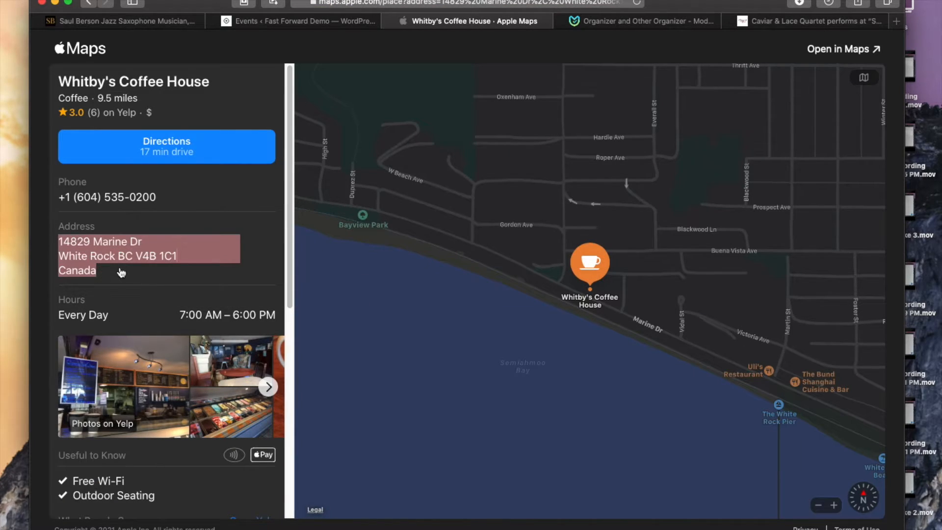
# Step: Return to the event wizard, paste the address into the location address field and advance to the organizer step
pyautogui.click(305, 22)
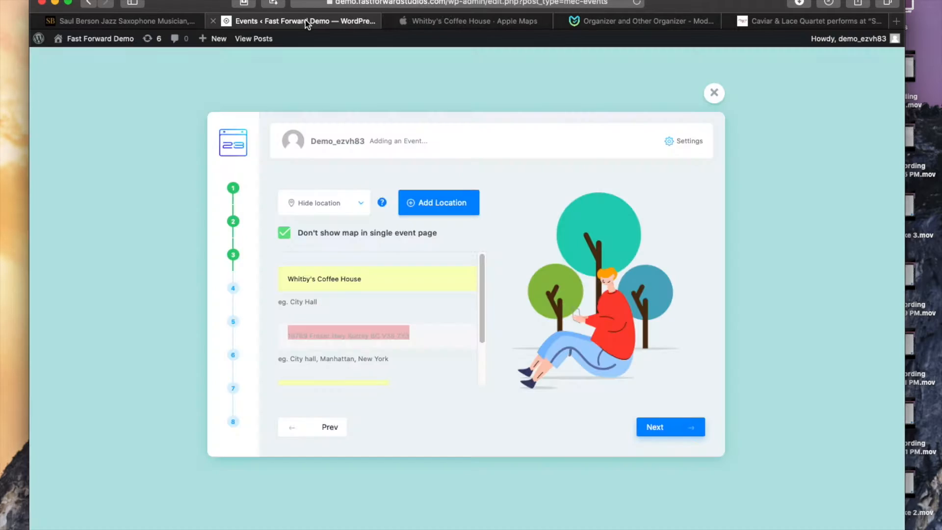
pyautogui.press('super+v')
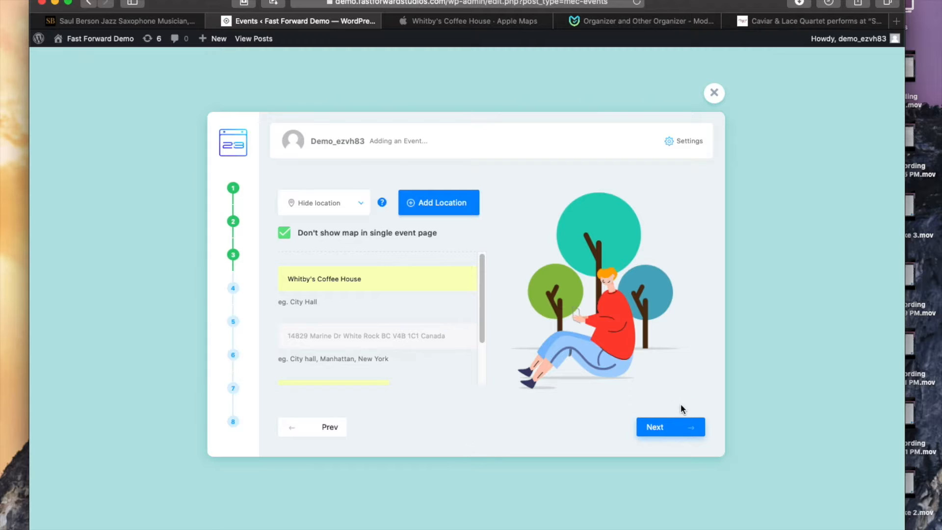
pyautogui.click(664, 428)
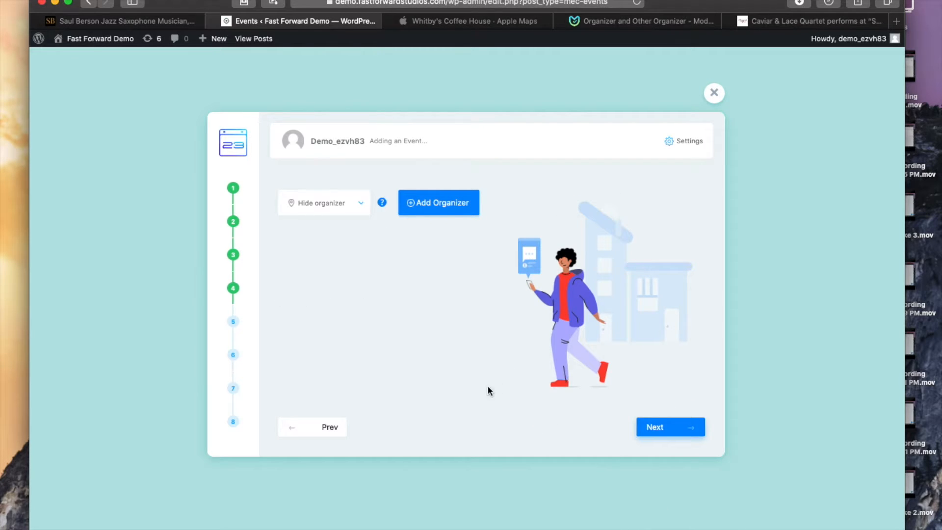
# Step: Skip the organizer, tick the Harbinger of Shroom category and advance to the description step
pyautogui.click(660, 426)
pyautogui.click(296, 278)
pyautogui.click(296, 292)
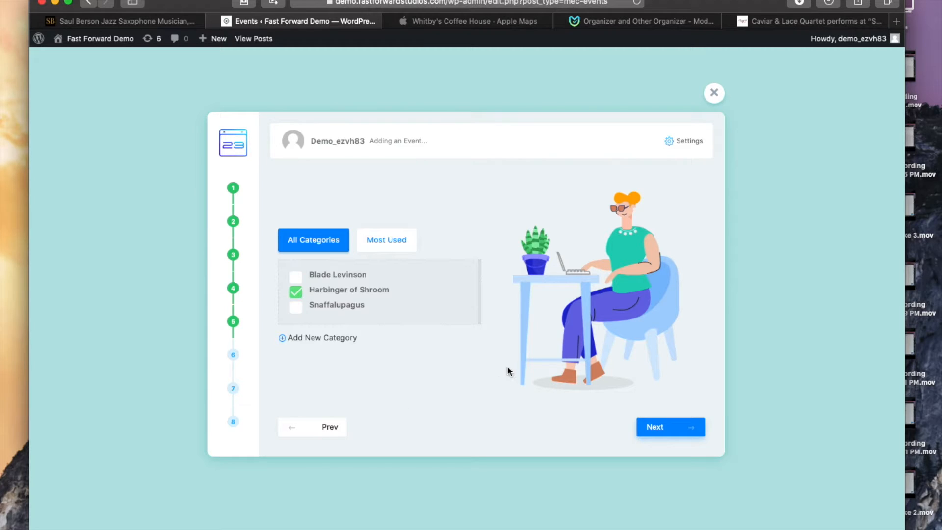
pyautogui.click(652, 427)
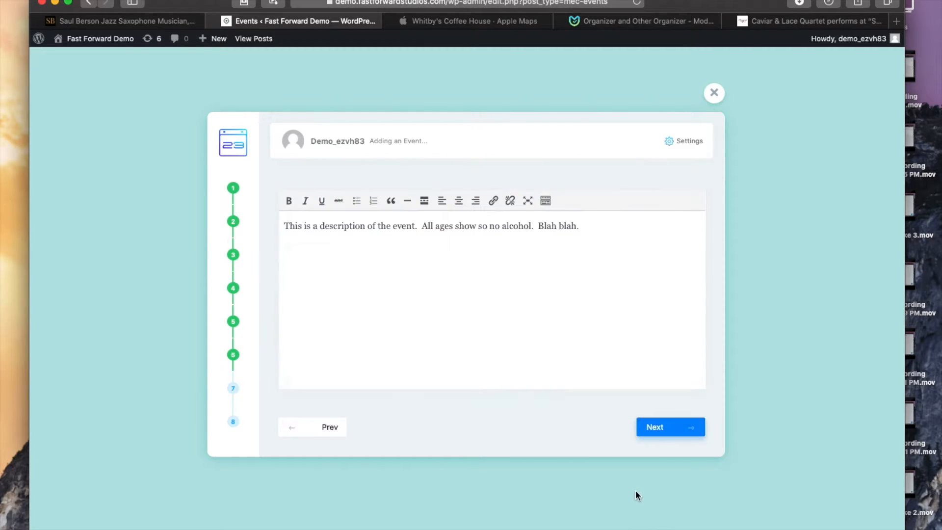
# Step: Change the description ending to "Blah blah blah x6." and advance to the featured image step
pyautogui.click(611, 225)
pyautogui.press('BackSpace')
pyautogui.write('blah x6')
pyautogui.click(673, 433)
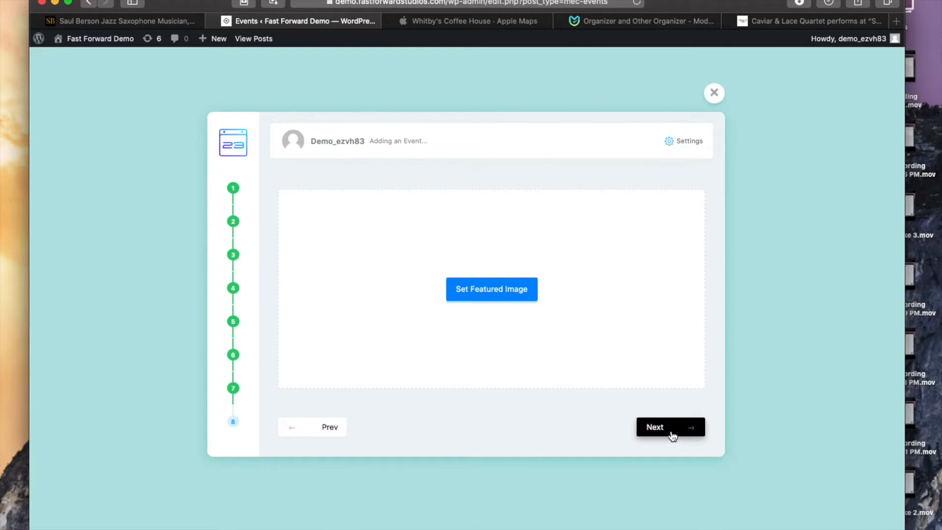
# Step: Finish the event without a featured image, close the wizard and reload the events list
pyautogui.click(666, 429)
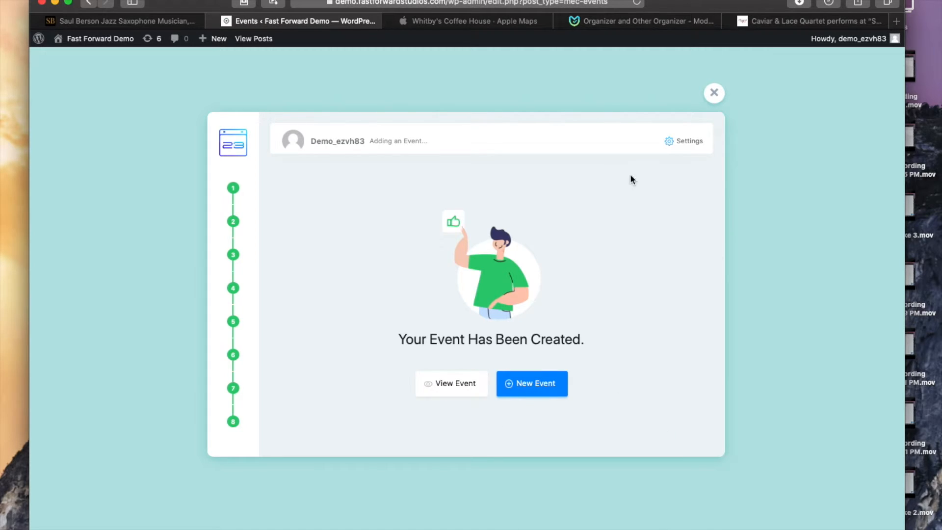
pyautogui.click(714, 94)
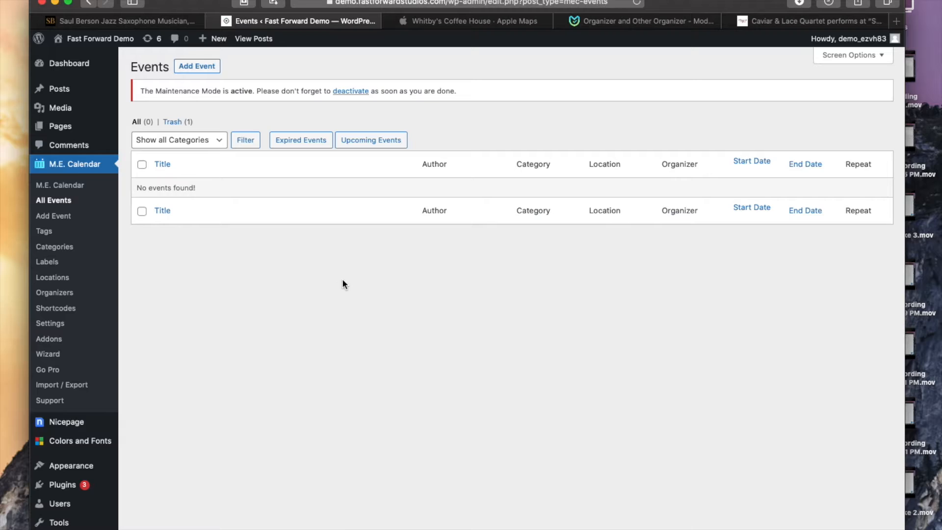
pyautogui.press('super+r')
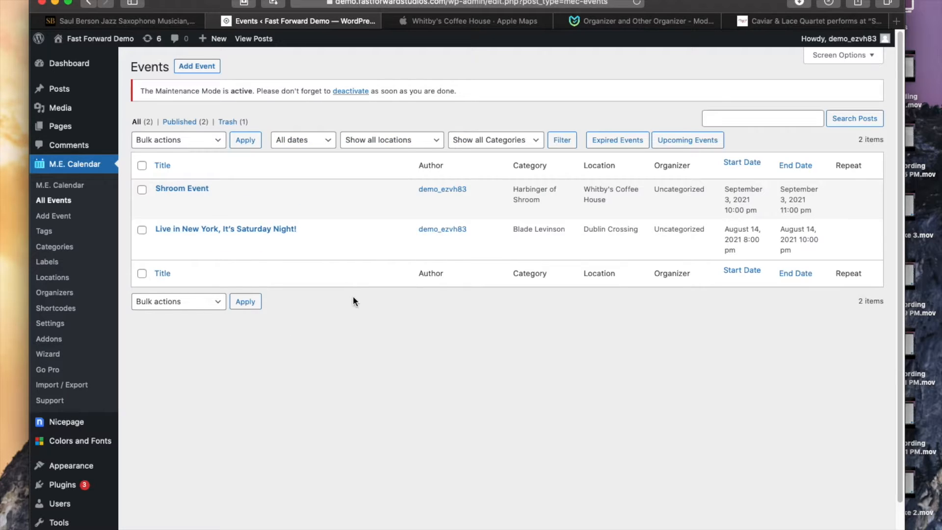
# Step: Examine the date, location and category filter options of the events list
pyautogui.click(324, 141)
pyautogui.click(430, 142)
pyautogui.click(432, 142)
pyautogui.click(524, 140)
pyautogui.click(523, 143)
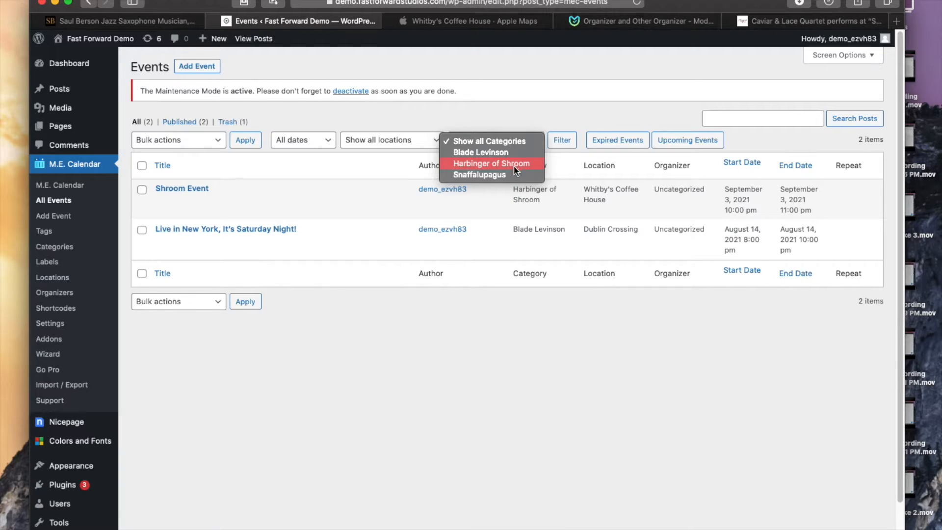
pyautogui.click(302, 131)
pyautogui.click(319, 140)
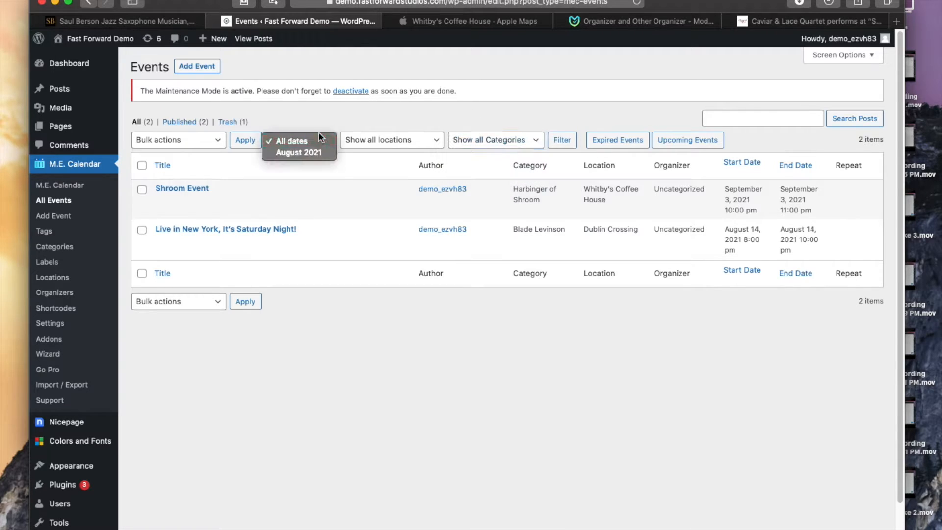
pyautogui.click(414, 146)
pyautogui.click(414, 145)
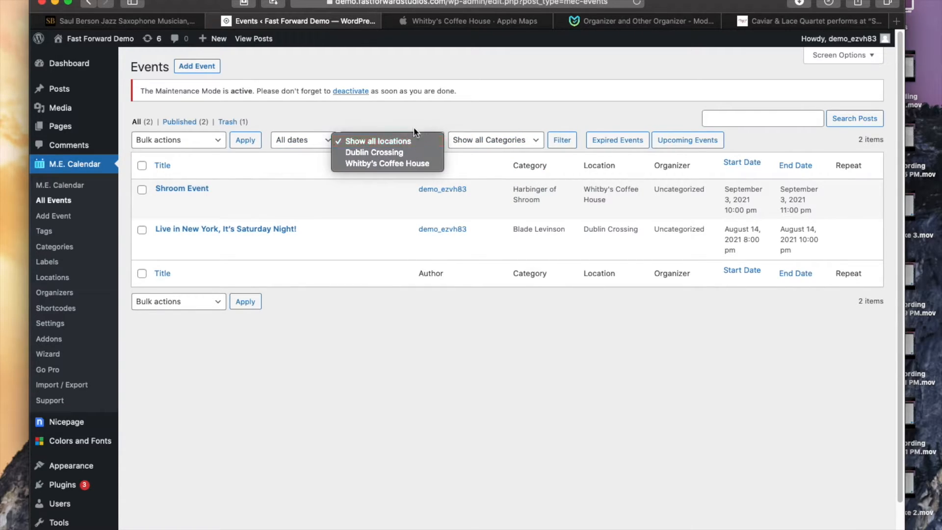
pyautogui.click(414, 121)
pyautogui.click(530, 140)
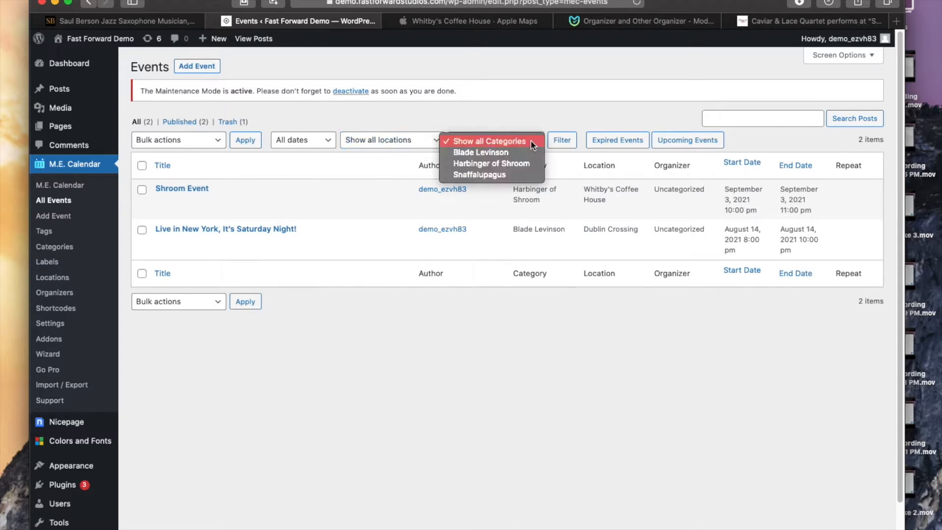
pyautogui.click(521, 152)
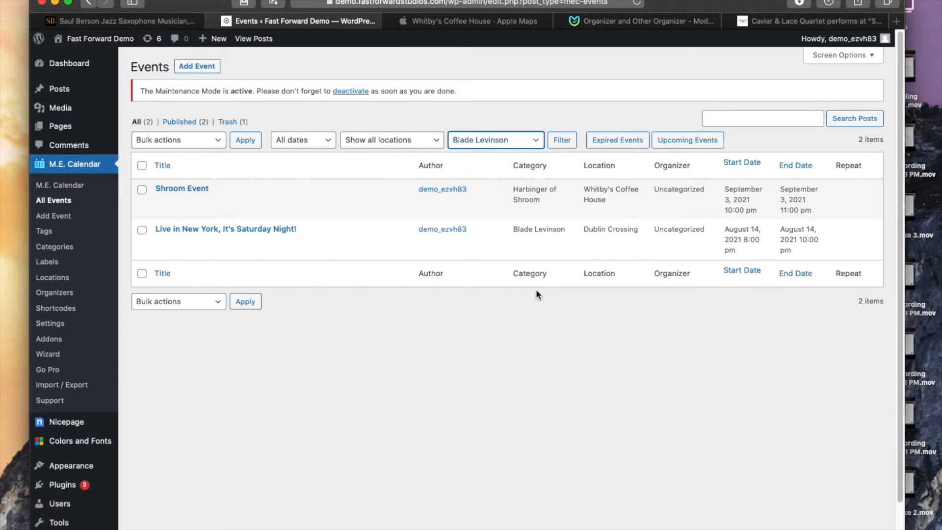
pyautogui.click(561, 142)
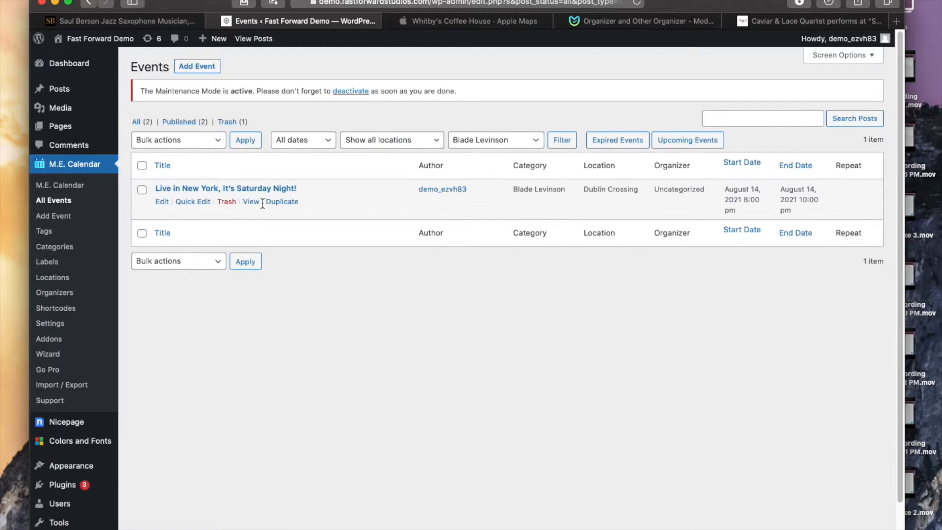
pyautogui.click(536, 142)
pyautogui.click(521, 131)
pyautogui.click(561, 141)
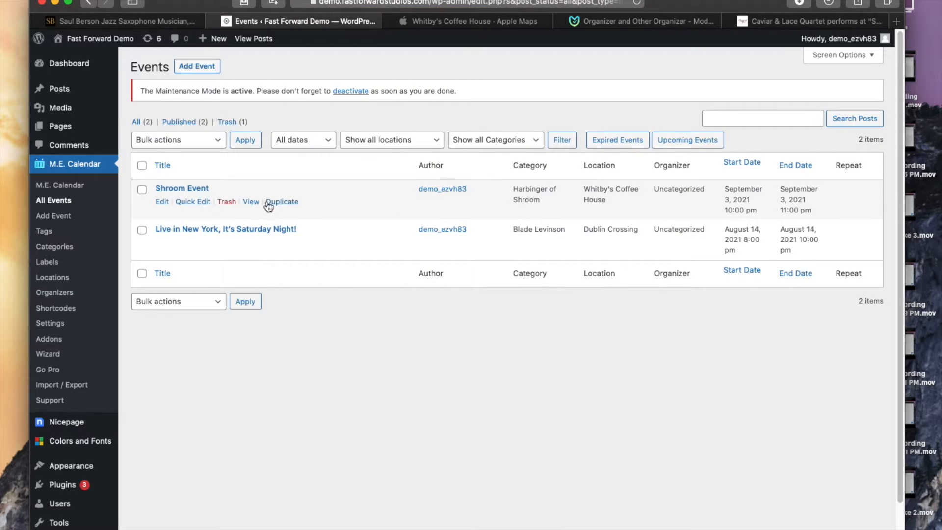
# Step: Open Quick Edit for the Shroom Event and review its fields
pyautogui.click(188, 204)
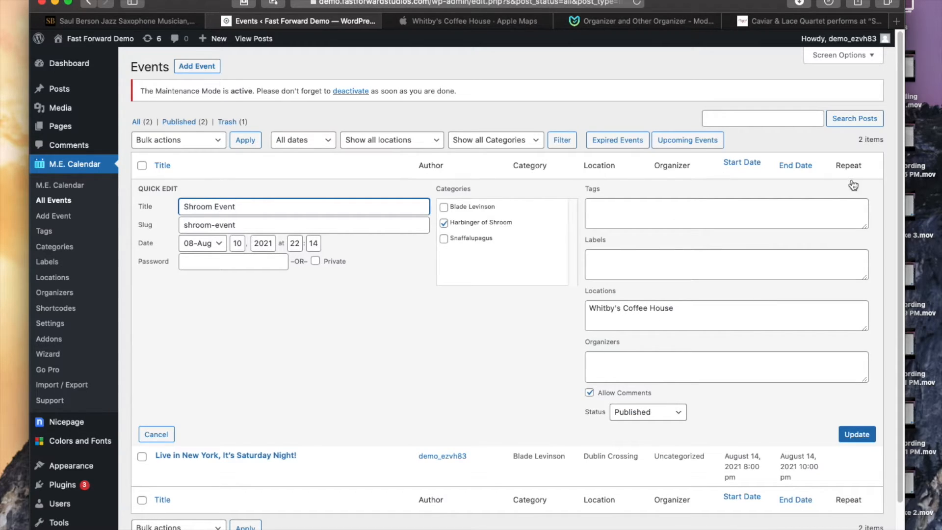
pyautogui.scroll(-1, 557, 366)
pyautogui.scroll(1, 557, 366)
pyautogui.click(302, 106)
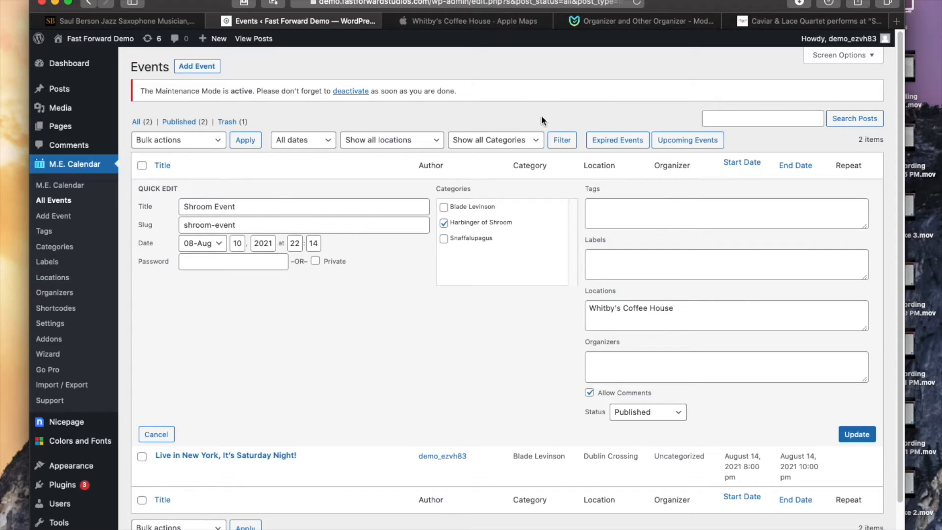
pyautogui.scroll(-1, 373, 350)
pyautogui.scroll(1, 368, 352)
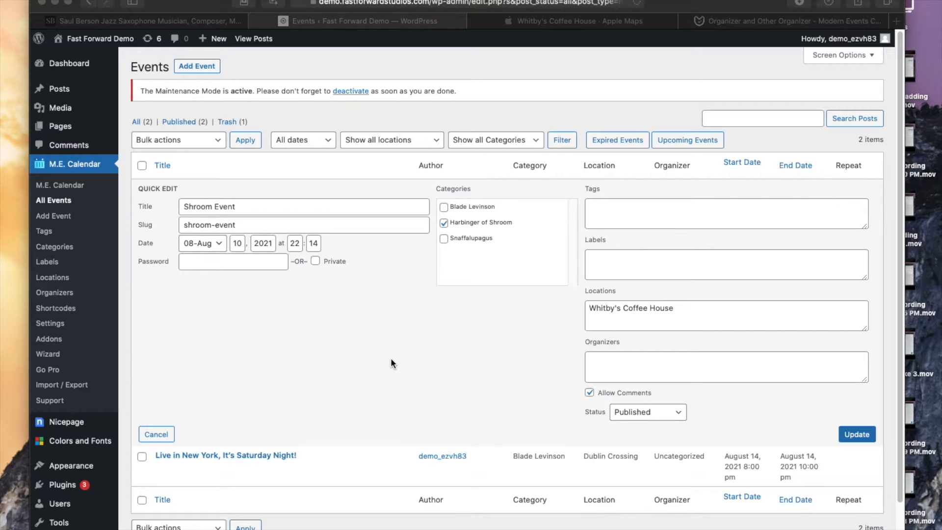
pyautogui.click(143, 367)
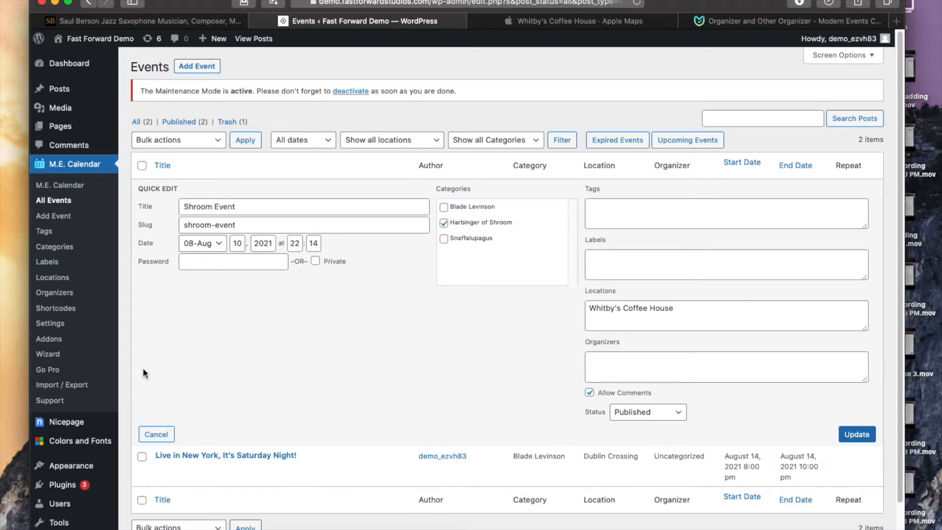
# Step: Start a new Modern Events Calendar shortcode named Events Basic
pyautogui.click(58, 310)
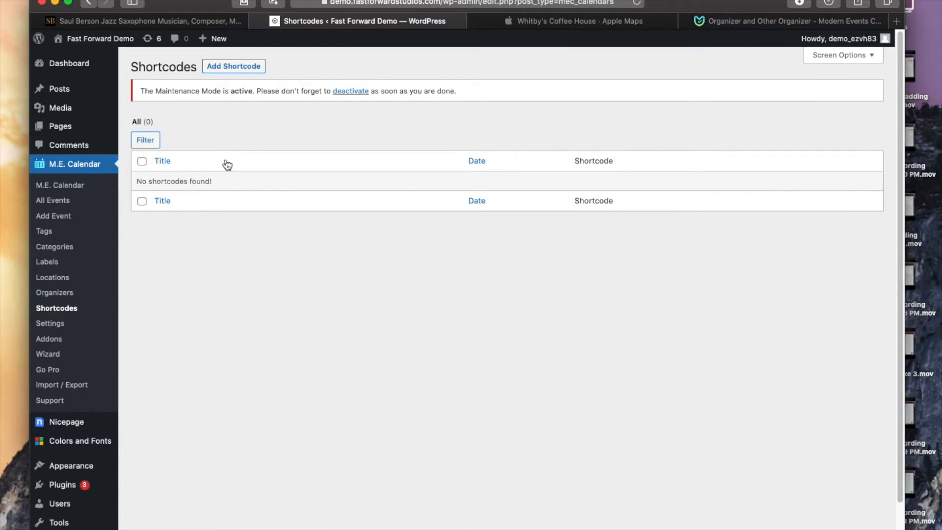
pyautogui.click(247, 68)
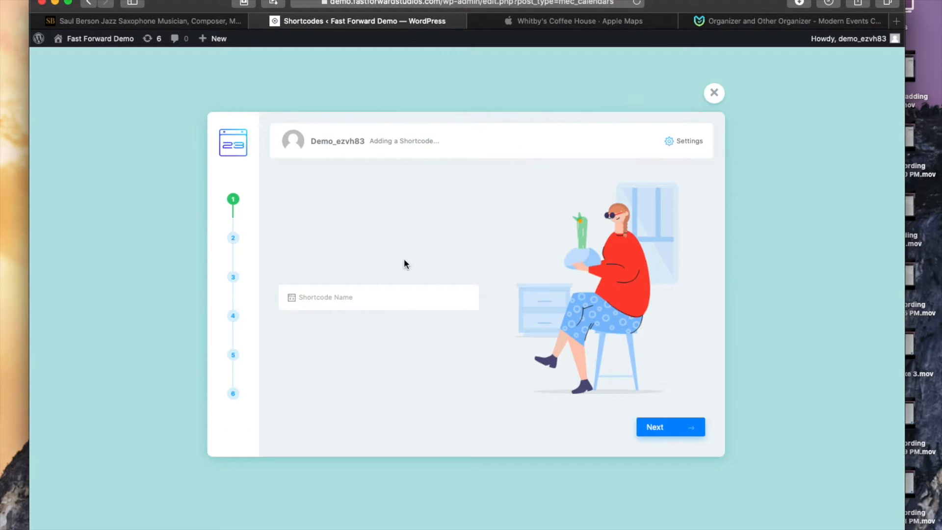
pyautogui.click(333, 298)
pyautogui.write('Events Basic')
pyautogui.click(660, 427)
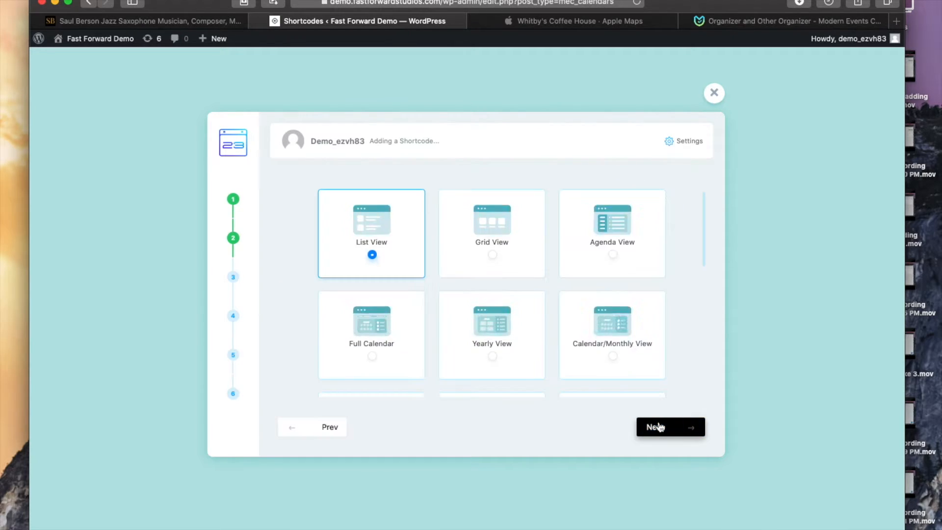
# Step: Keep the List View and choose the Minimal skin for the shortcode
pyautogui.scroll(-10, 542, 248)
pyautogui.scroll(10, 540, 250)
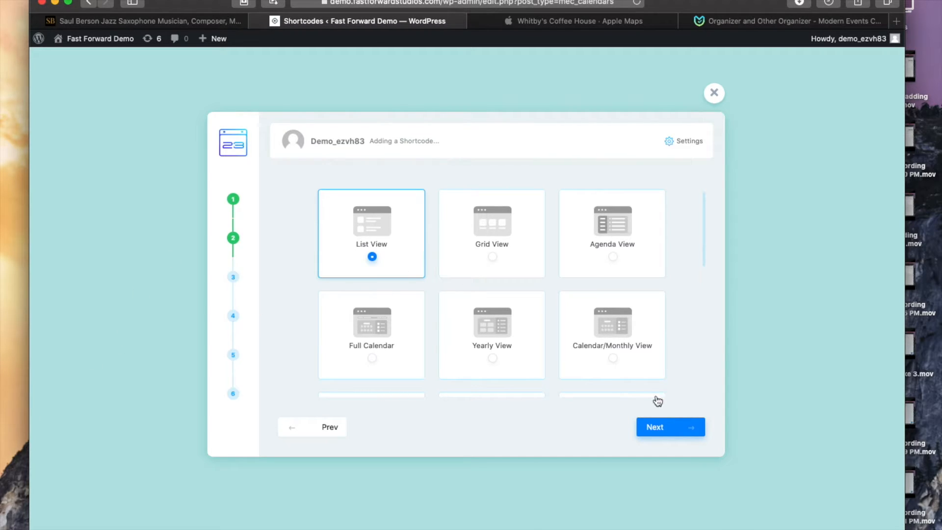
pyautogui.click(668, 430)
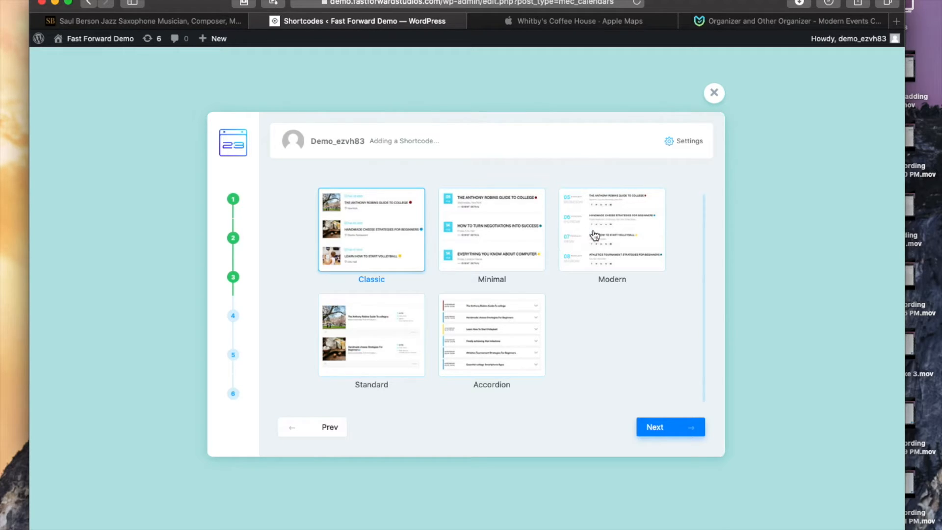
pyautogui.click(473, 236)
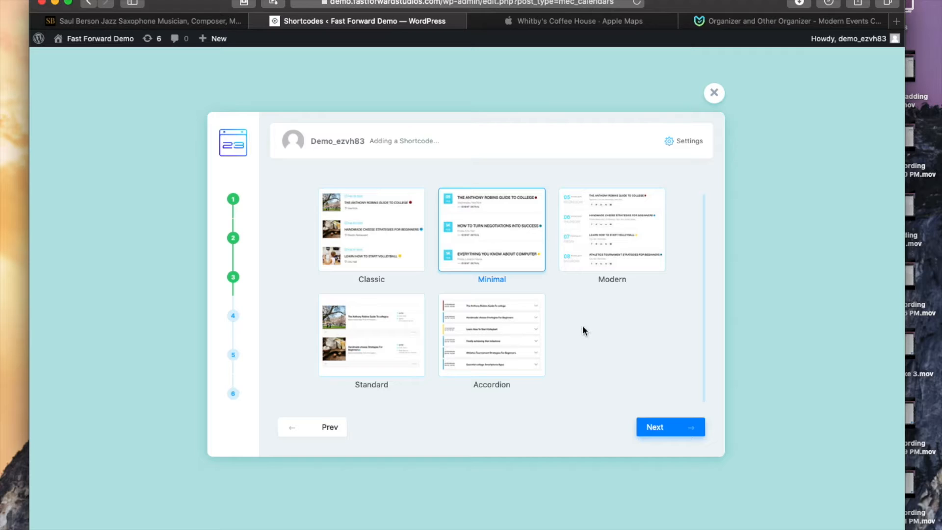
pyautogui.click(670, 427)
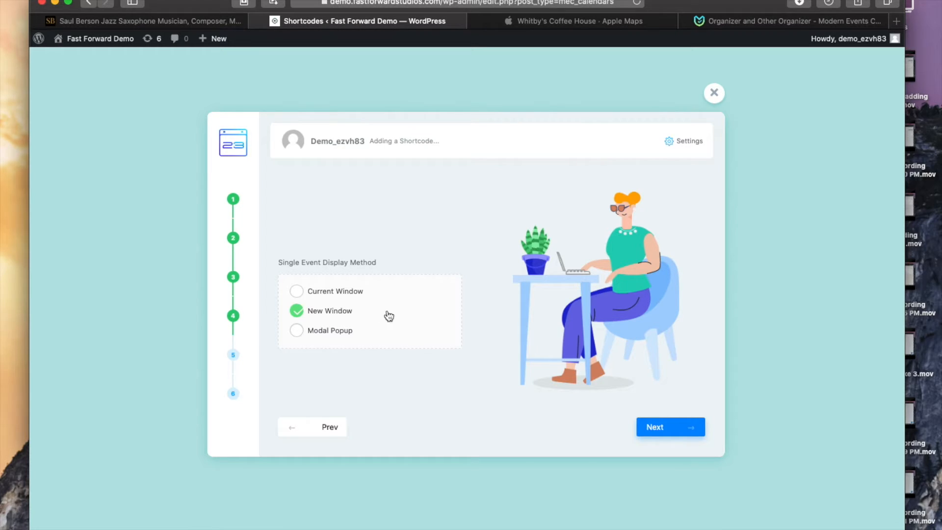
# Step: Set the single event display method to Modal Popup and turn off Include Expired Events
pyautogui.click(298, 332)
pyautogui.click(676, 428)
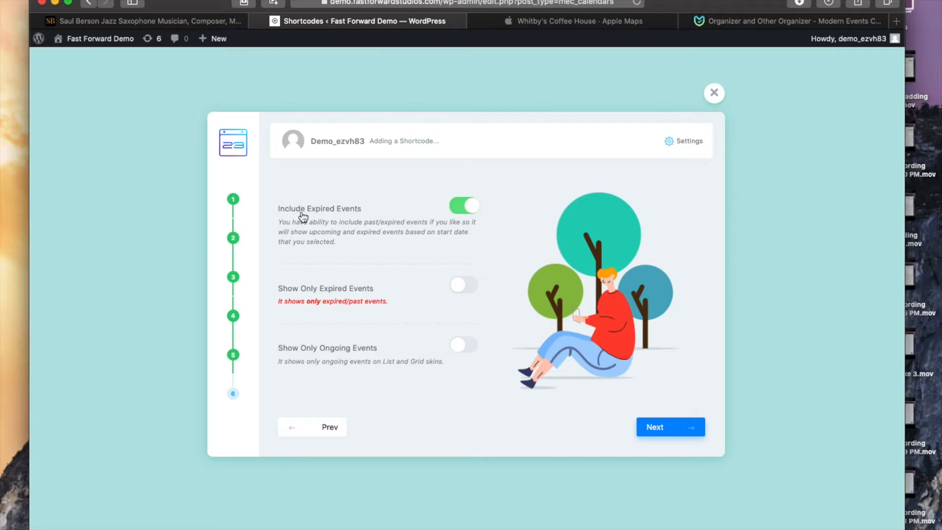
pyautogui.click(468, 208)
pyautogui.click(668, 420)
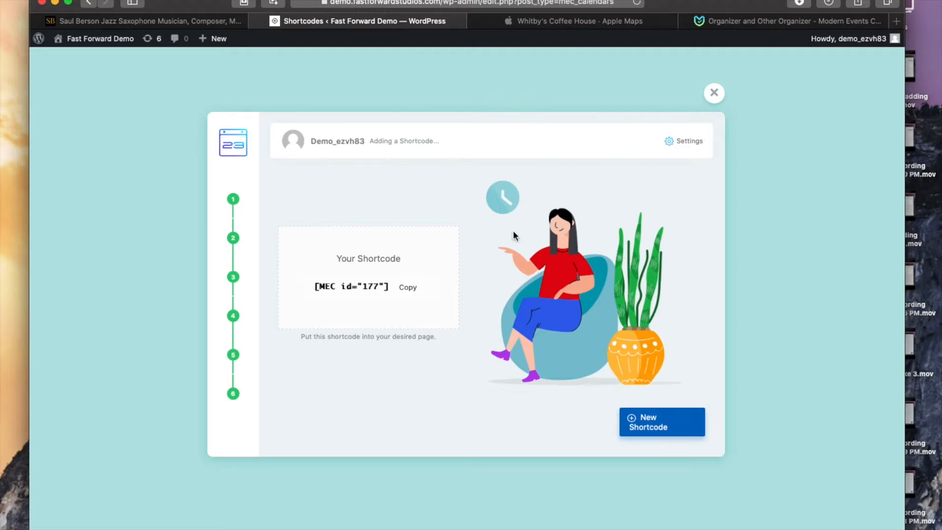
# Step: Copy the generated [MEC id="177"] shortcode, close the wizard and reload the shortcodes list
pyautogui.moveTo(315, 288); pyautogui.dragTo(385, 288)
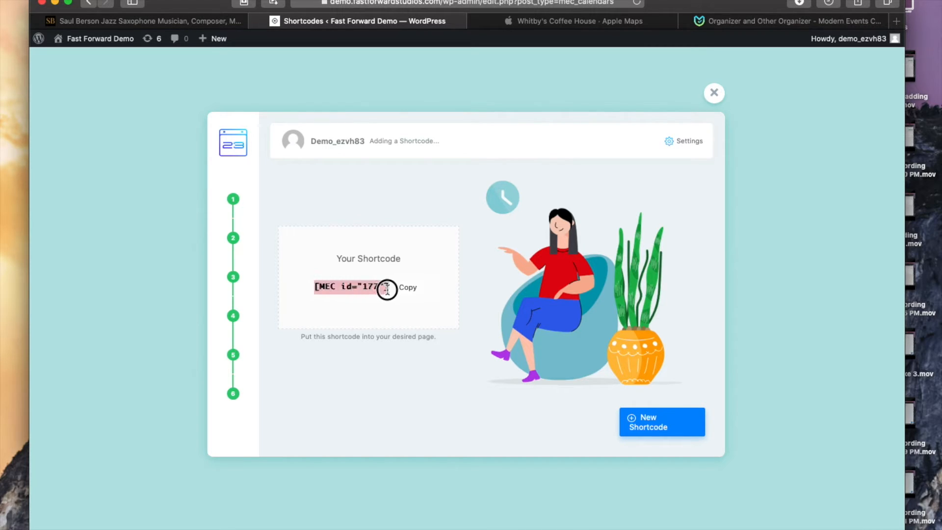
pyautogui.click(406, 291)
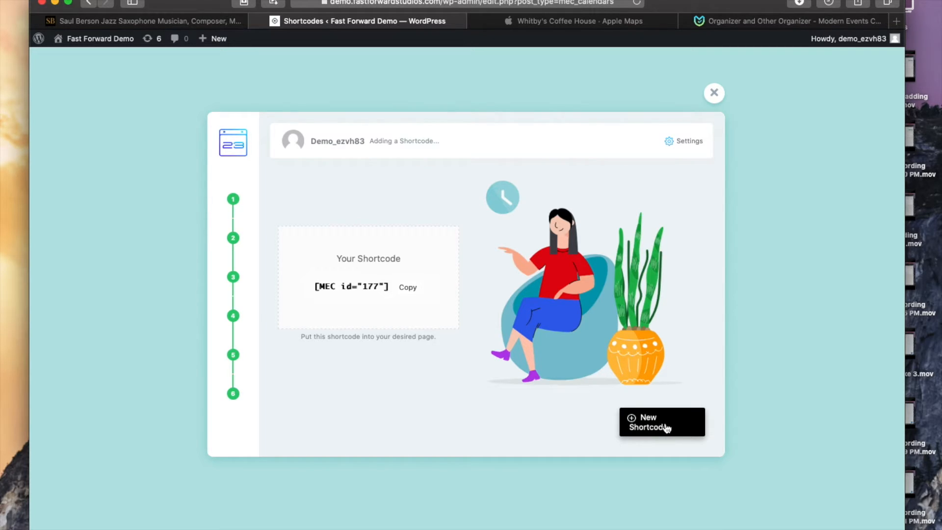
pyautogui.click(712, 95)
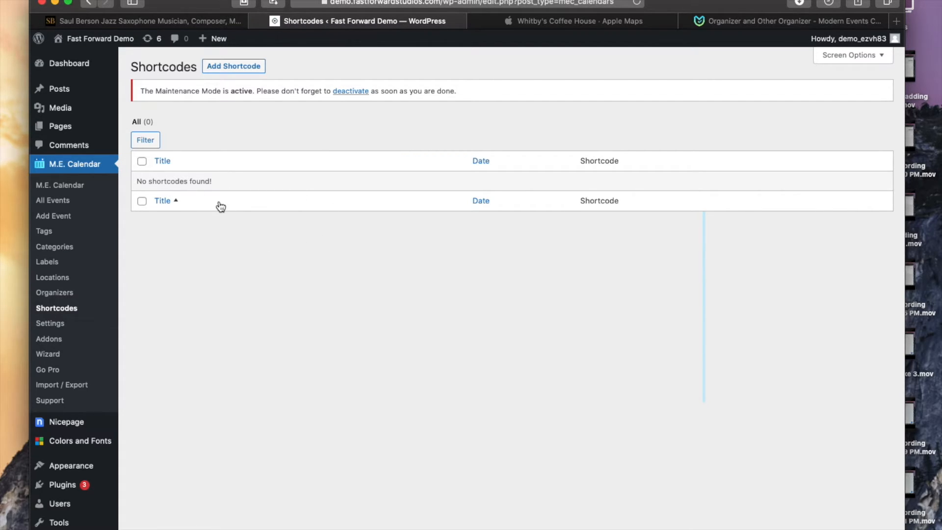
pyautogui.press('super+r')
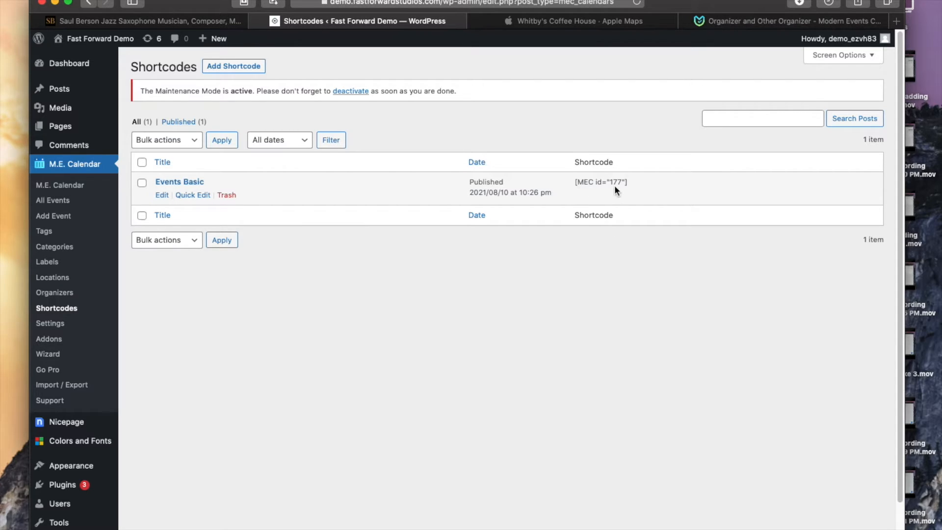
pyautogui.moveTo(629, 182); pyautogui.dragTo(569, 182)
pyautogui.click(578, 361)
# Step: Open the Home page for editing in the Nicepage editor
pyautogui.moveTo(68, 126)
pyautogui.click(152, 128)
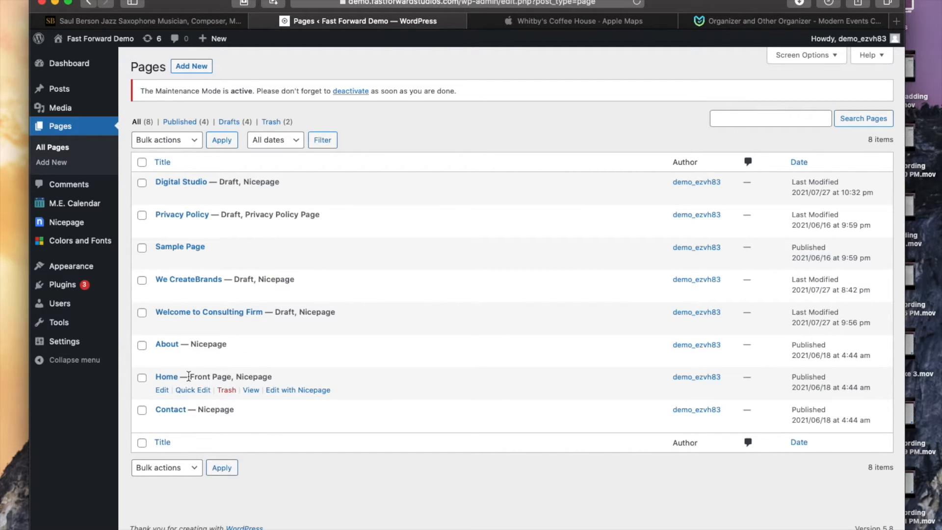
pyautogui.click(294, 391)
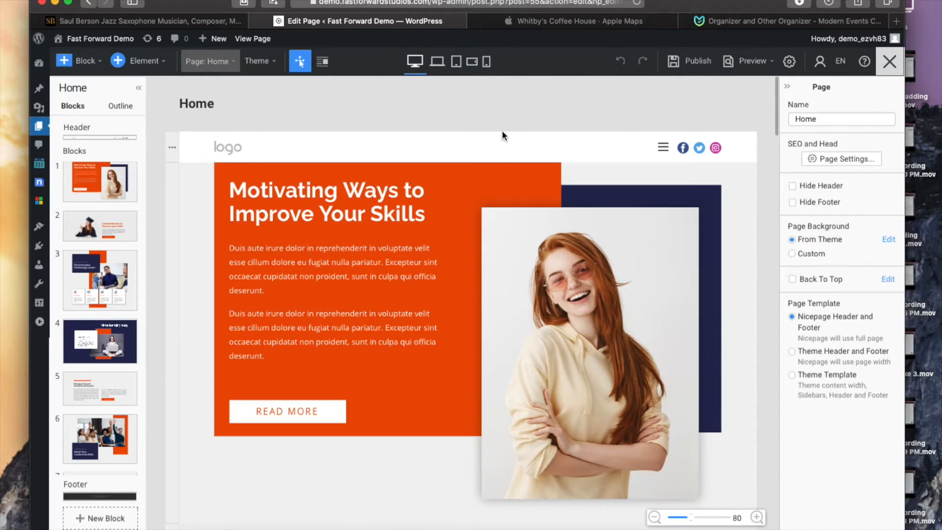
# Step: Scroll through the Home page's existing sections
pyautogui.scroll(-10, 493, 234)
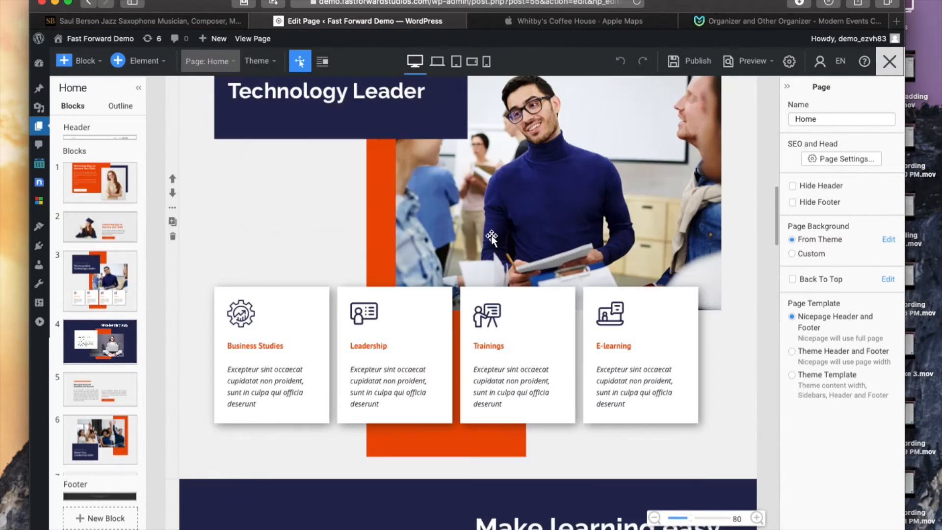
pyautogui.scroll(-5, 493, 235)
pyautogui.scroll(20, 493, 238)
pyautogui.scroll(-15, 501, 238)
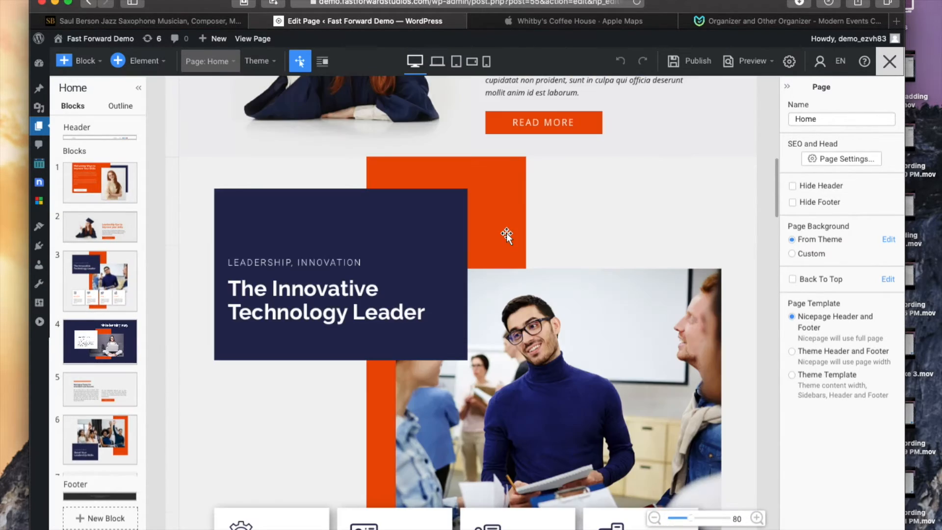
pyautogui.scroll(-5, 507, 232)
pyautogui.scroll(15, 505, 232)
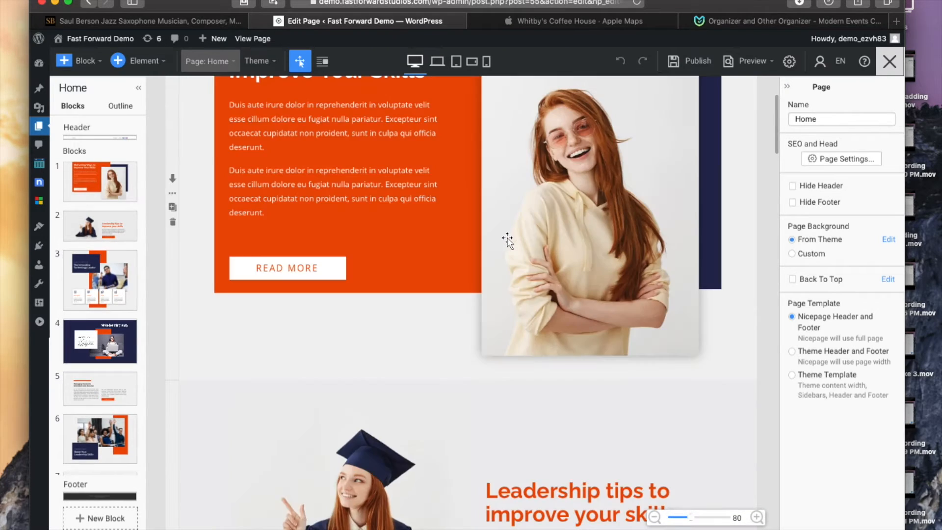
pyautogui.scroll(5, 507, 239)
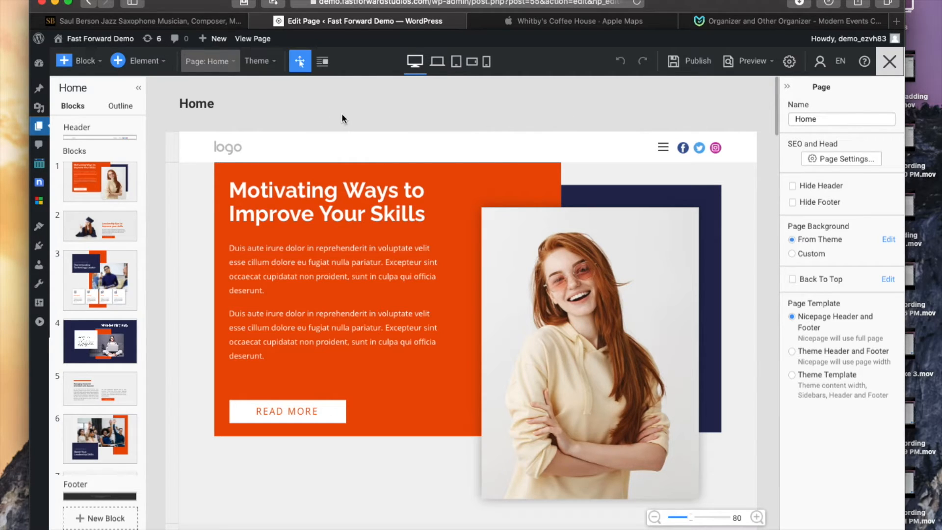
# Step: Add a blank block to the Home page and move it up to sixth position
pyautogui.click(87, 60)
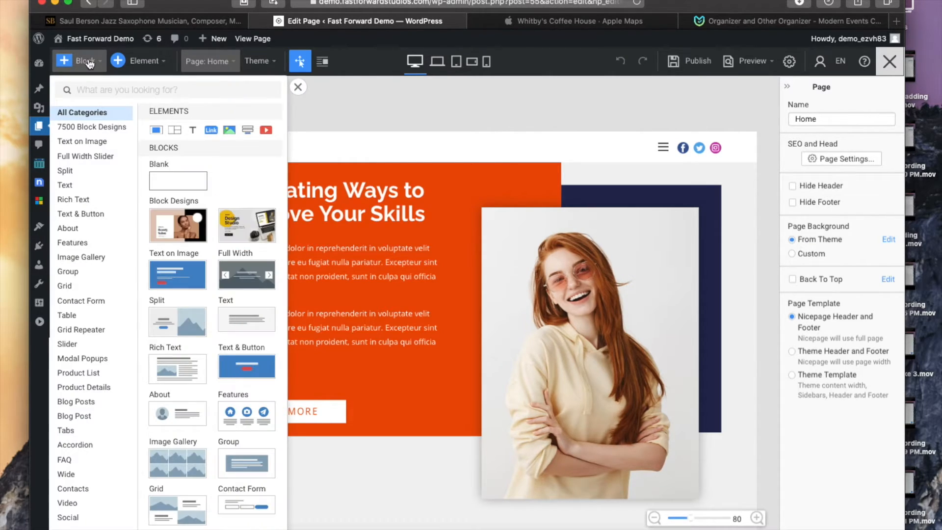
pyautogui.click(176, 184)
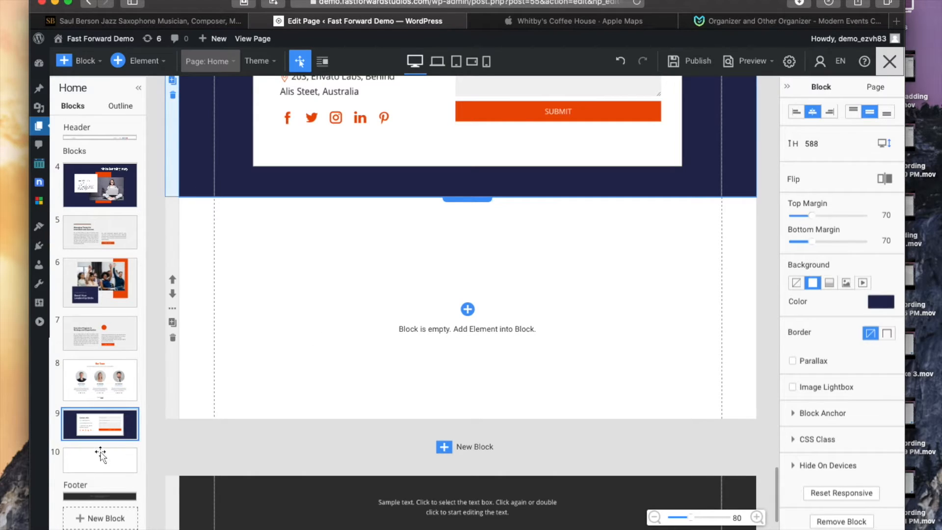
pyautogui.scroll(-1, 132, 317)
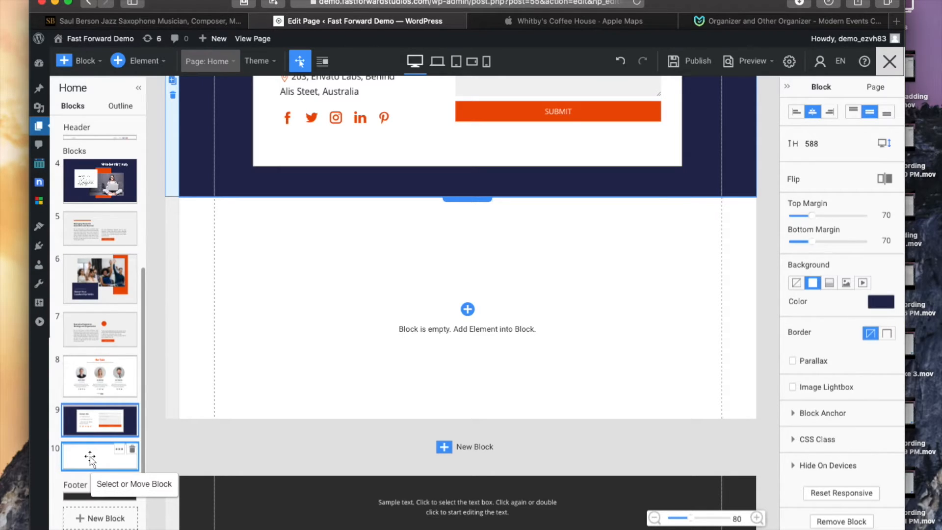
pyautogui.moveTo(84, 454); pyautogui.dragTo(98, 276)
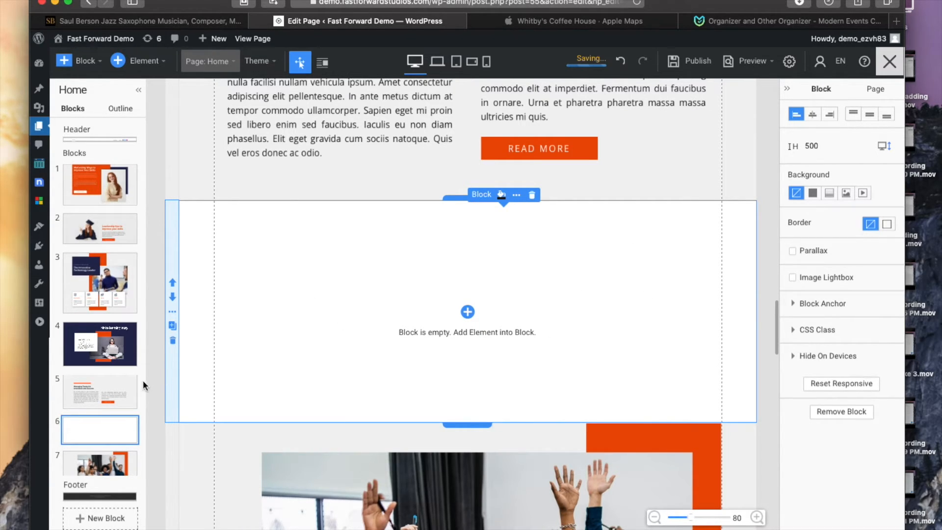
# Step: Insert a Shortcode element into the new blank block
pyautogui.click(468, 313)
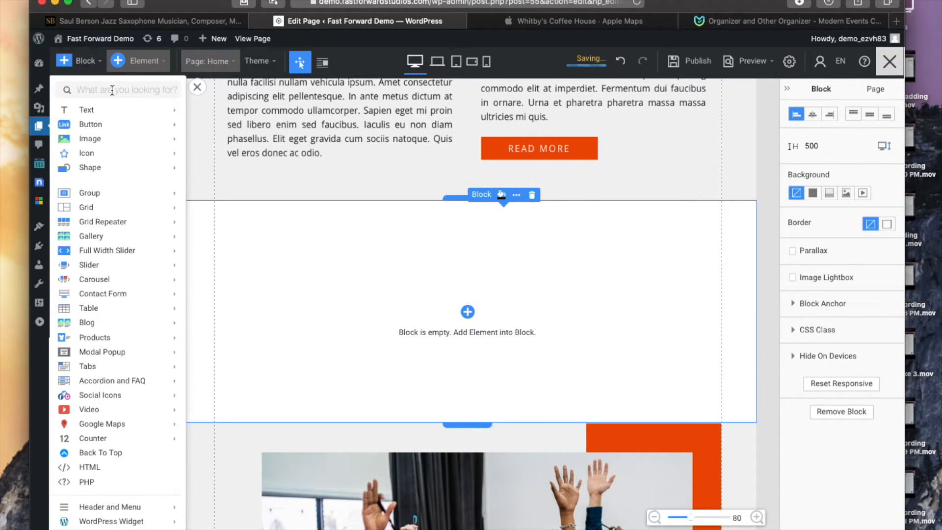
pyautogui.write('shor')
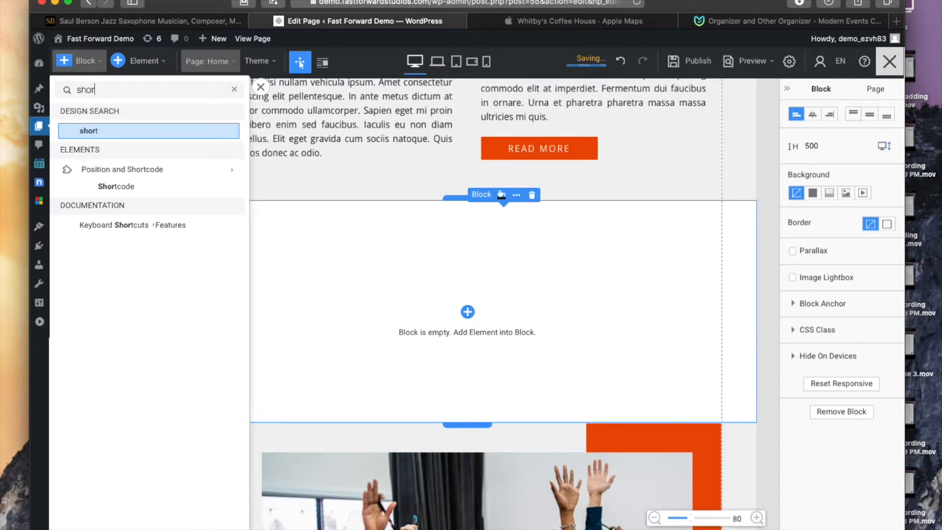
pyautogui.write('tcode')
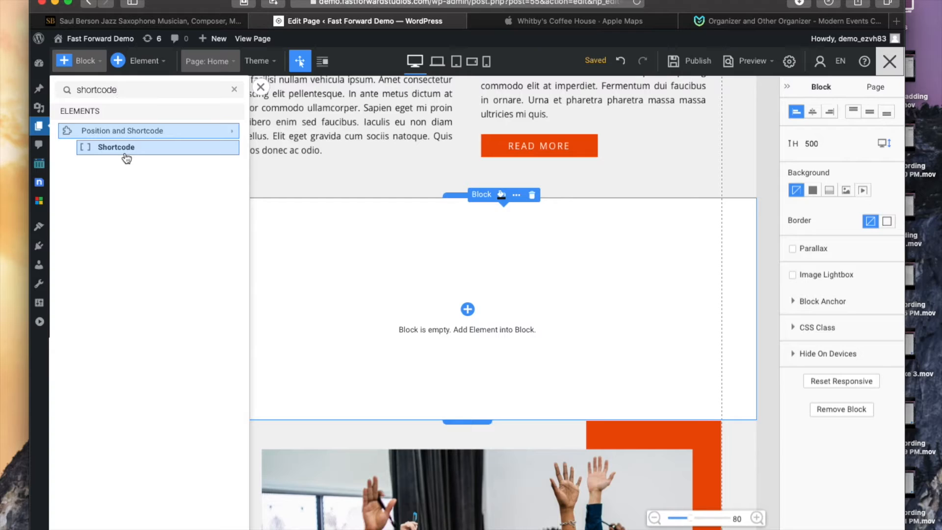
pyautogui.click(428, 247)
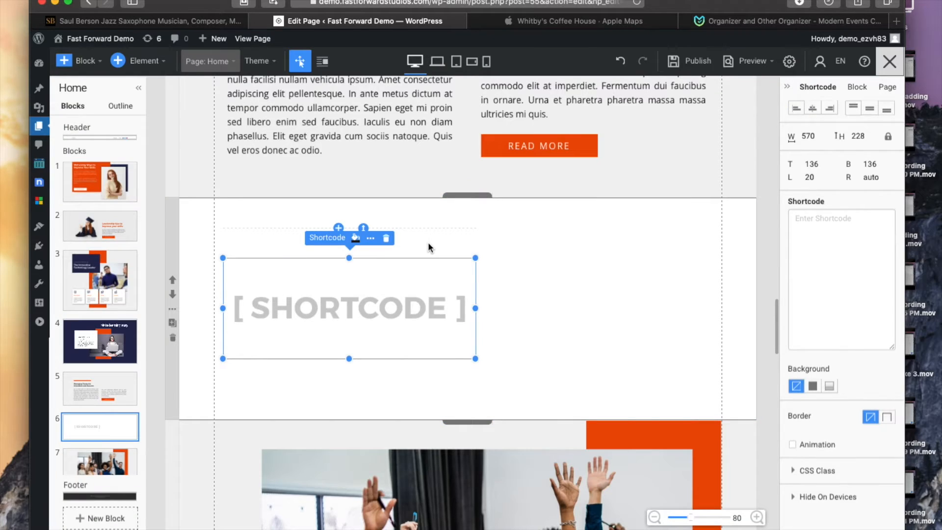
# Step: Center the shortcode element horizontally within the block
pyautogui.click(317, 285)
pyautogui.click(829, 108)
pyautogui.click(813, 108)
pyautogui.click(816, 107)
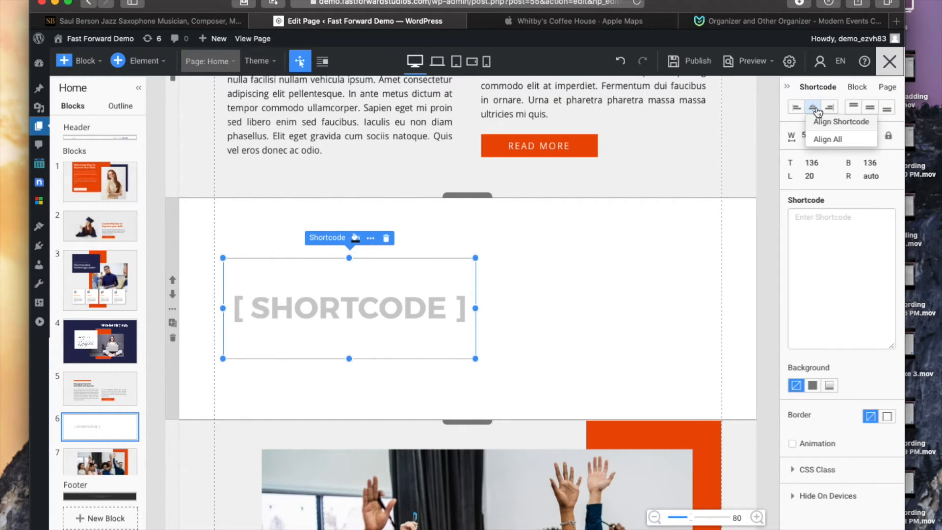
pyautogui.click(817, 122)
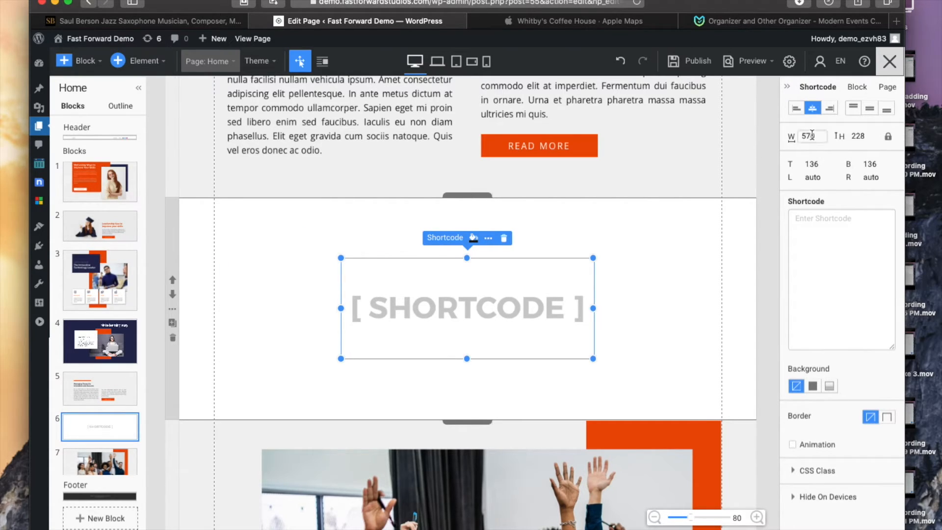
# Step: Set the shortcode element's width to 1000
pyautogui.moveTo(821, 137); pyautogui.dragTo(789, 137)
pyautogui.write('750')
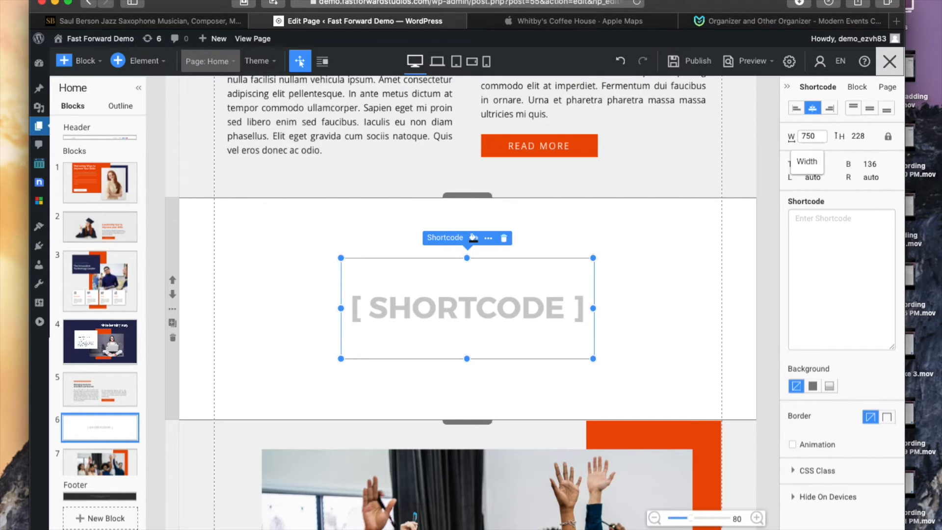
pyautogui.press('Return')
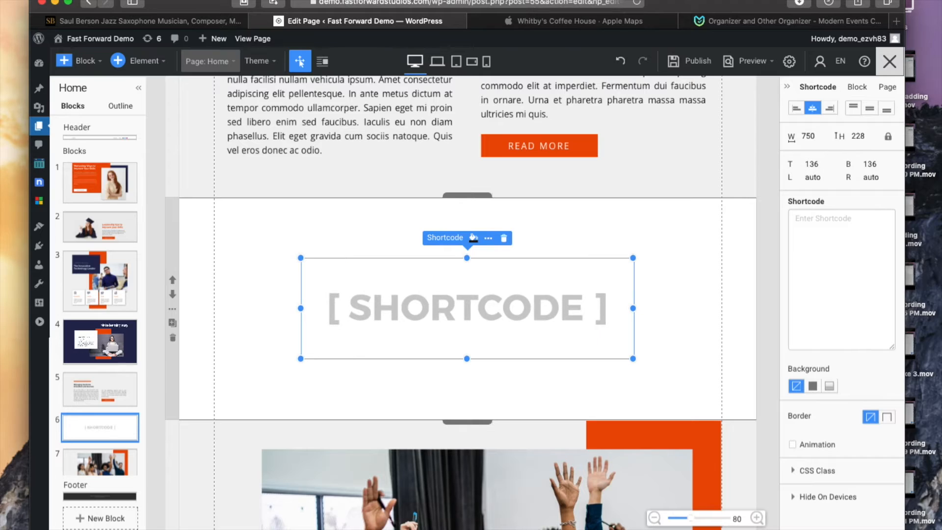
pyautogui.moveTo(821, 137); pyautogui.dragTo(797, 140)
pyautogui.write('1000')
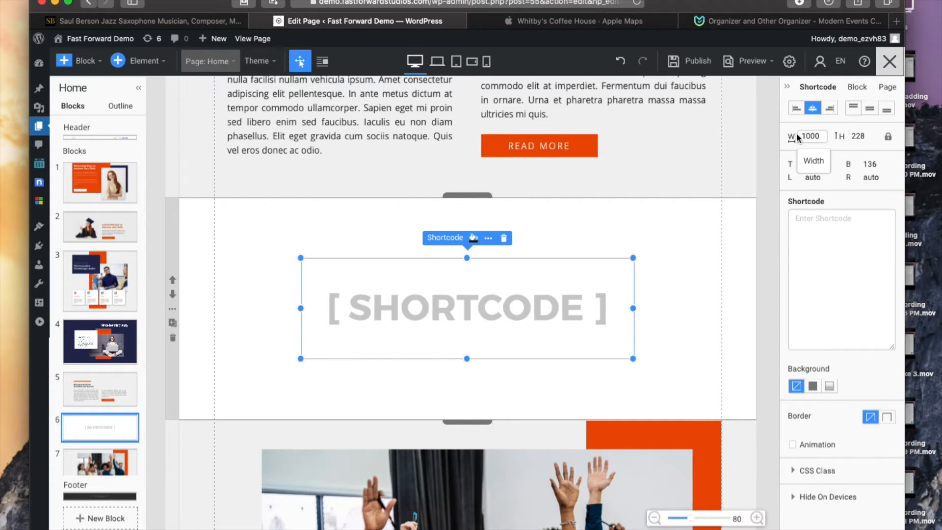
pyautogui.press('Return')
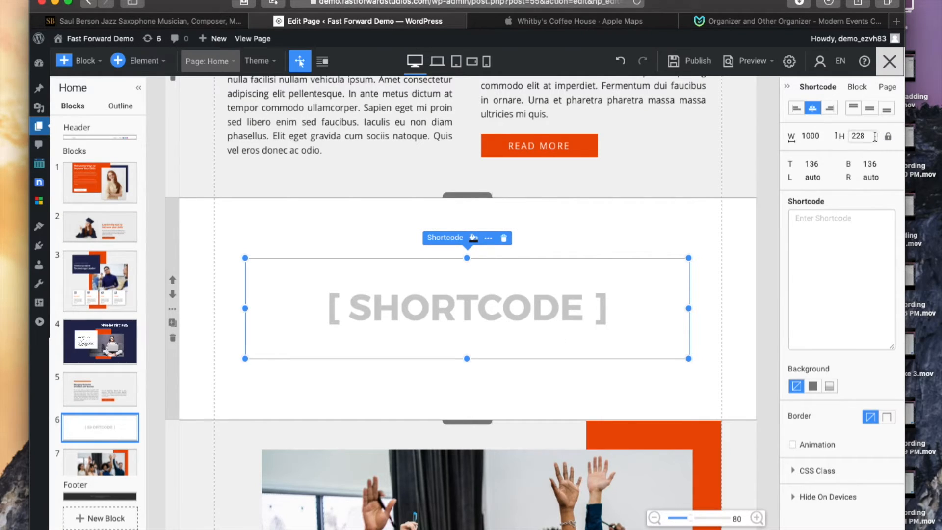
# Step: Set the shortcode element's height to 400
pyautogui.moveTo(873, 135); pyautogui.dragTo(845, 135)
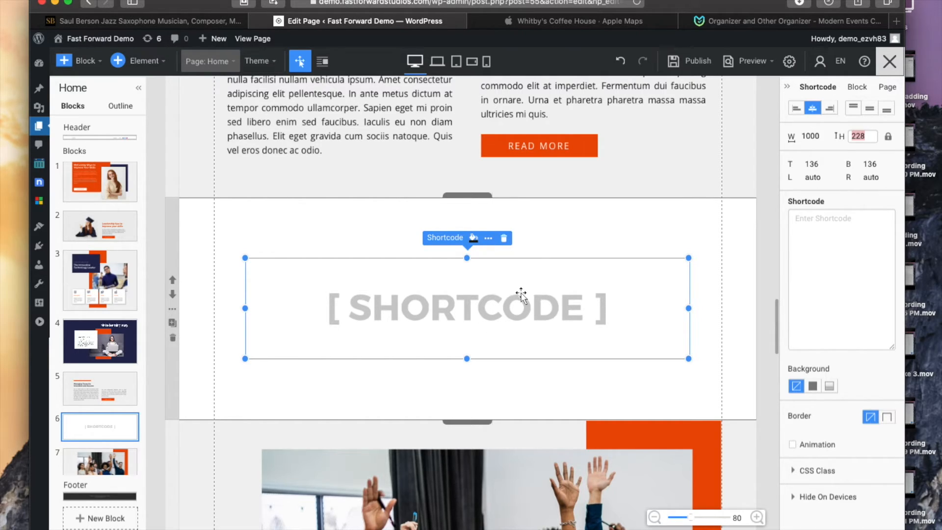
pyautogui.click(871, 136)
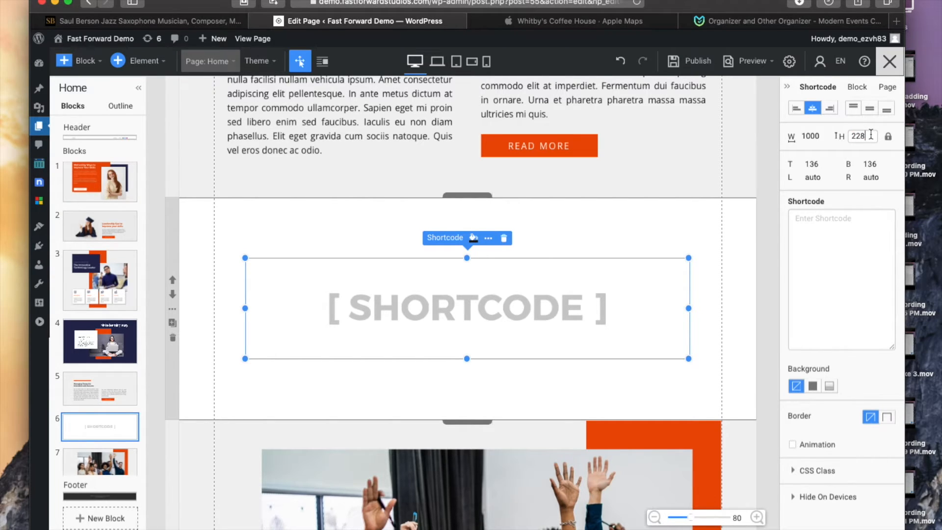
pyautogui.moveTo(869, 136); pyautogui.dragTo(843, 137)
pyautogui.write('400')
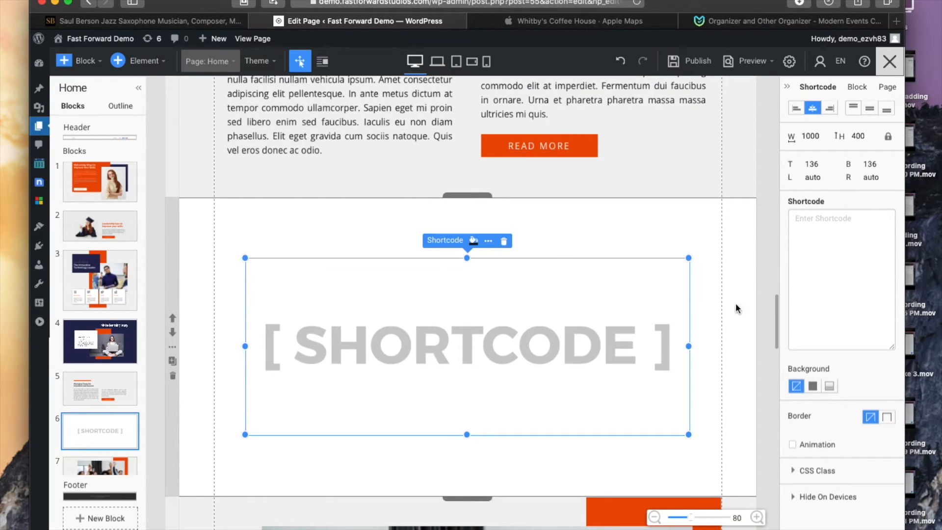
pyautogui.click(735, 222)
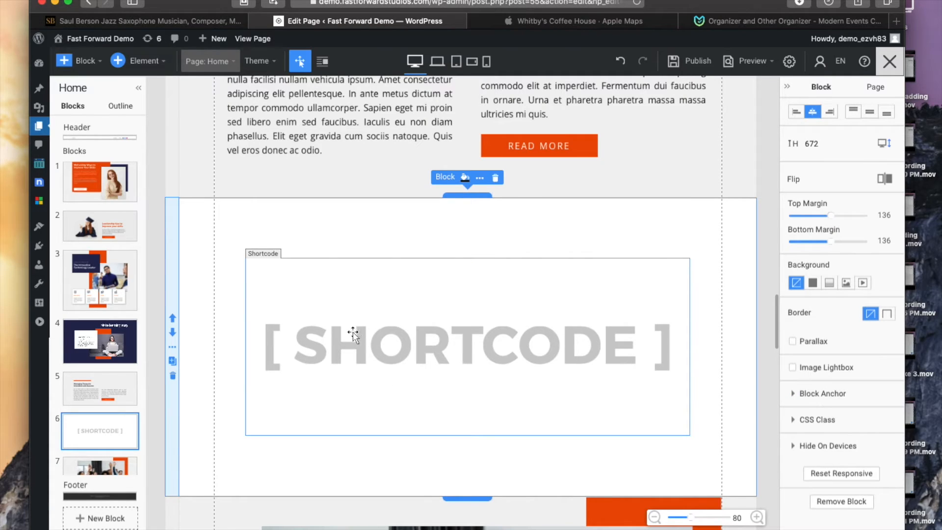
# Step: Add a Heading 2 text element at the top of the shortcode block
pyautogui.moveTo(563, 225)
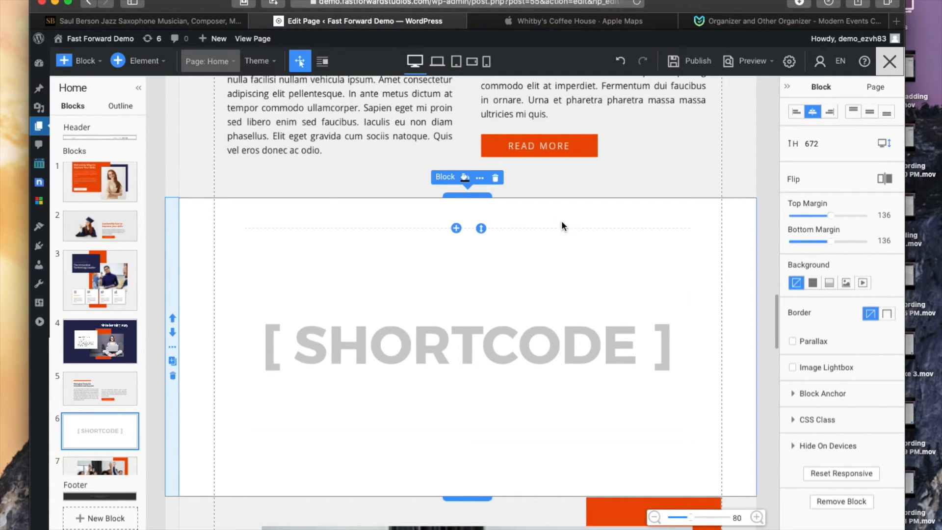
pyautogui.click(457, 229)
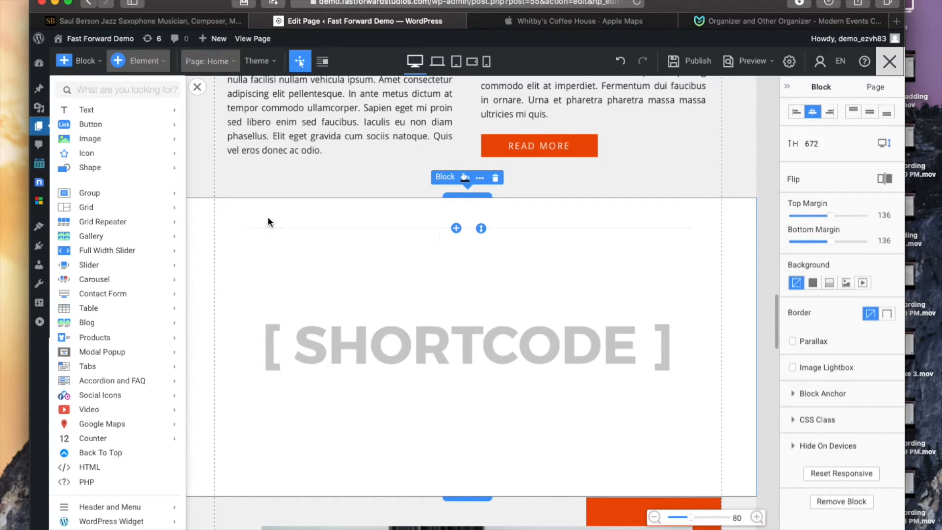
pyautogui.moveTo(114, 115)
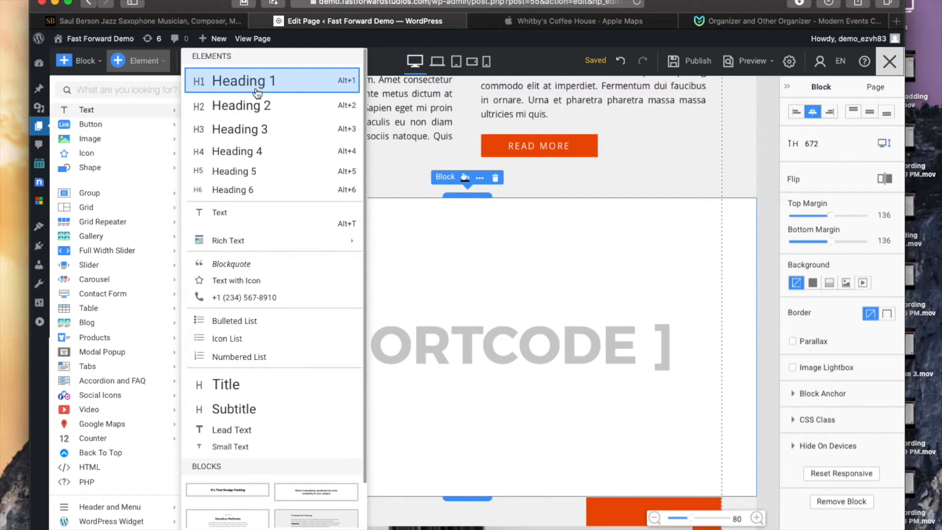
pyautogui.click(255, 107)
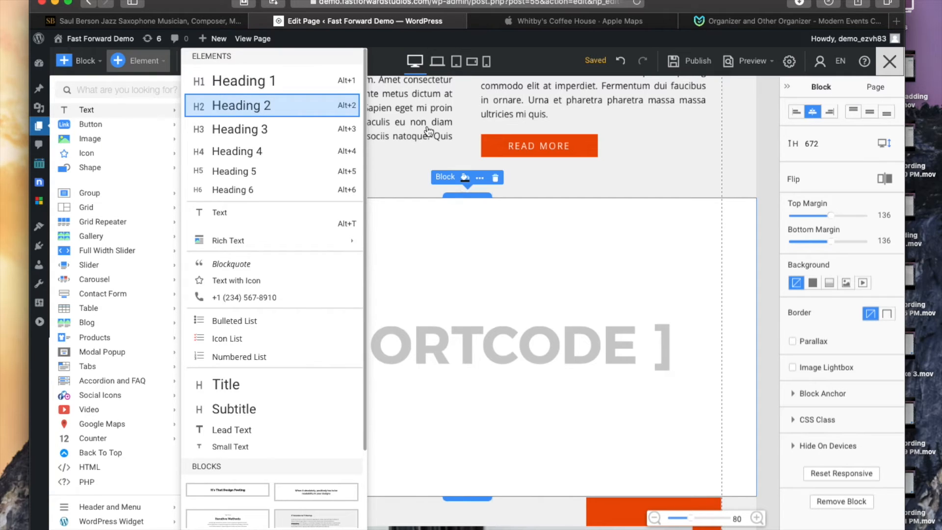
pyautogui.click(653, 233)
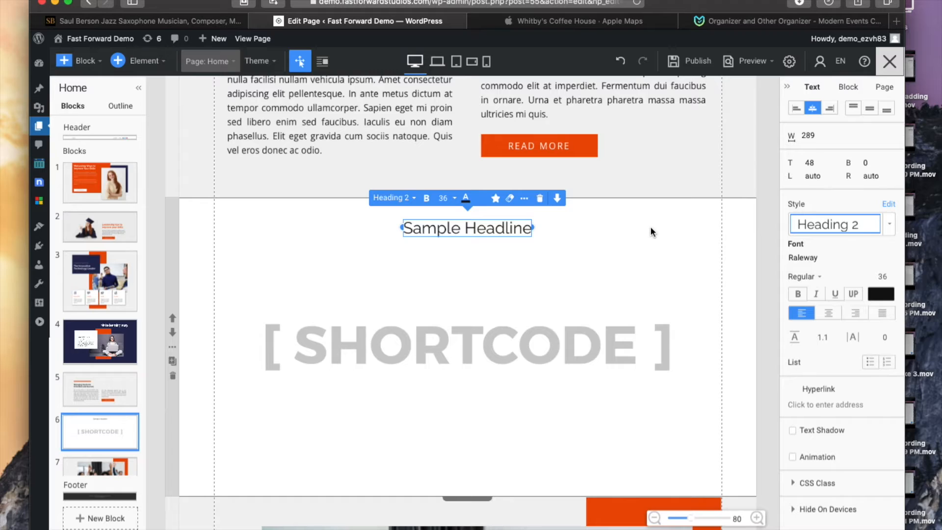
# Step: Replace the heading's sample text with "Upcoming Events"
pyautogui.doubleClick(475, 228)
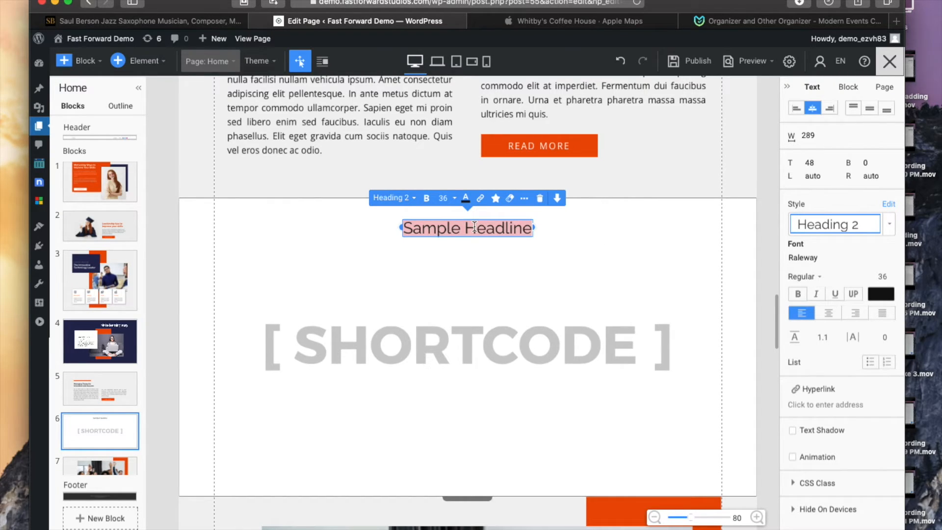
pyautogui.write('Upcom')
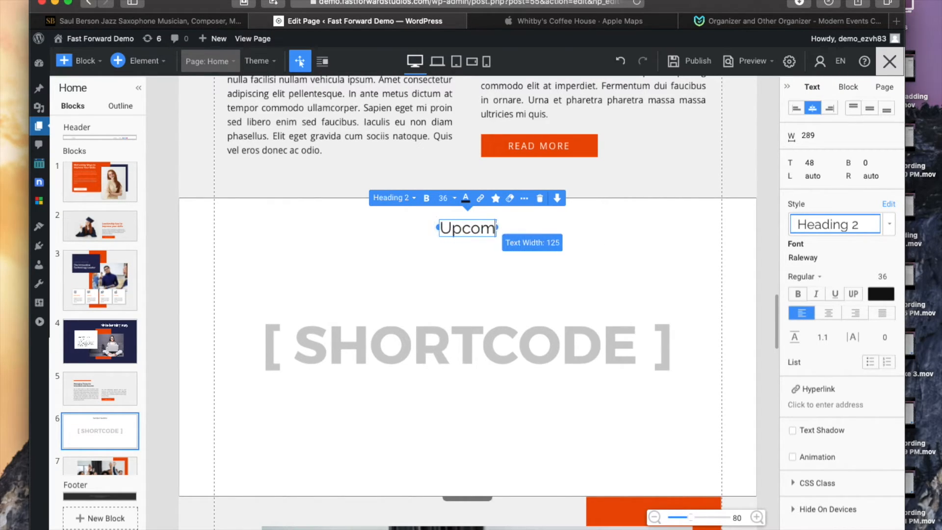
pyautogui.write('ing Events')
pyautogui.press('BackSpace')
pyautogui.press('BackSpace')
pyautogui.press('BackSpace')
pyautogui.press('BackSpace')
pyautogui.press('BackSpace')
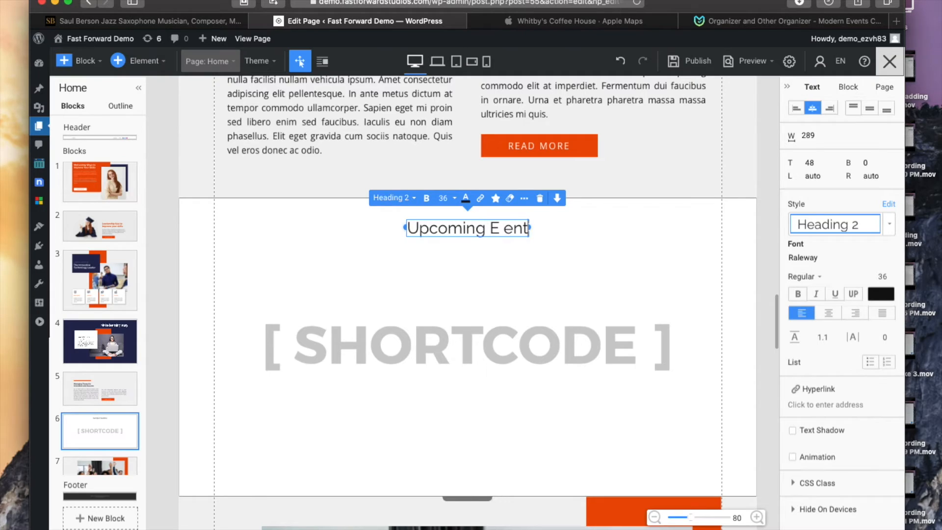
pyautogui.write('vents')
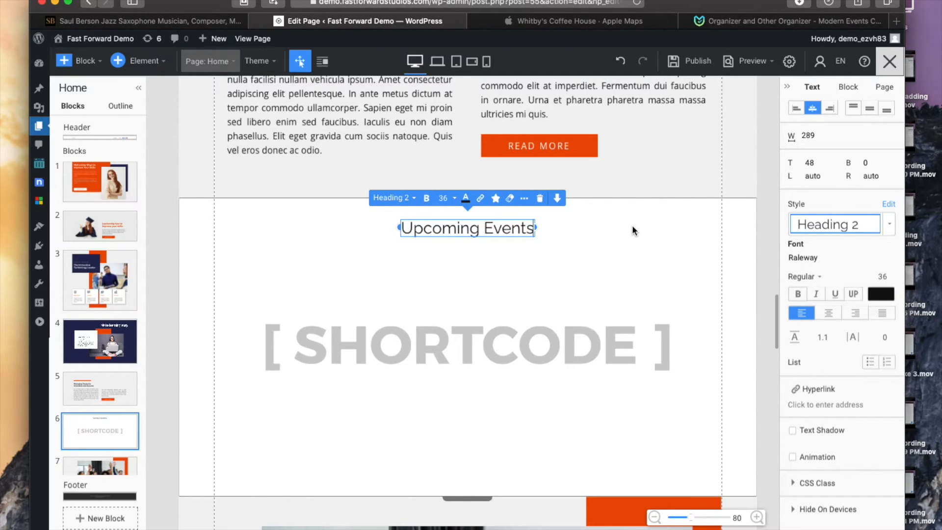
pyautogui.click(601, 236)
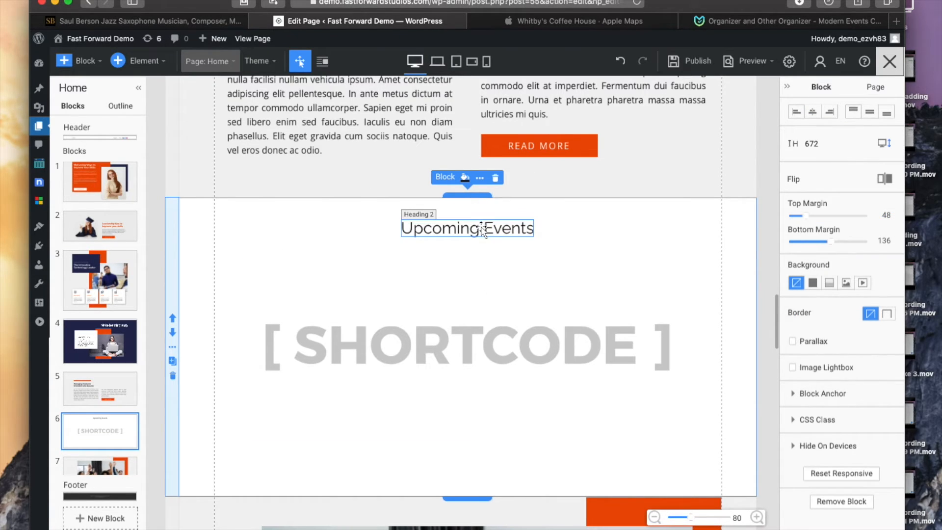
# Step: Set the heading's top spacing to 60
pyautogui.click(496, 231)
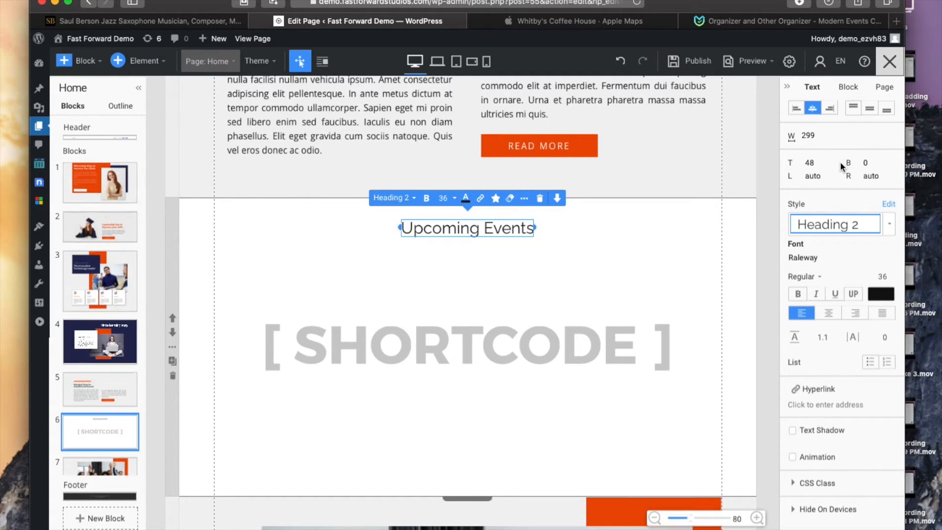
pyautogui.click(816, 165)
pyautogui.moveTo(817, 165); pyautogui.dragTo(791, 164)
pyautogui.write('60')
pyautogui.press('Return')
# Step: Set the shortcode element's top spacing to 60
pyautogui.click(492, 347)
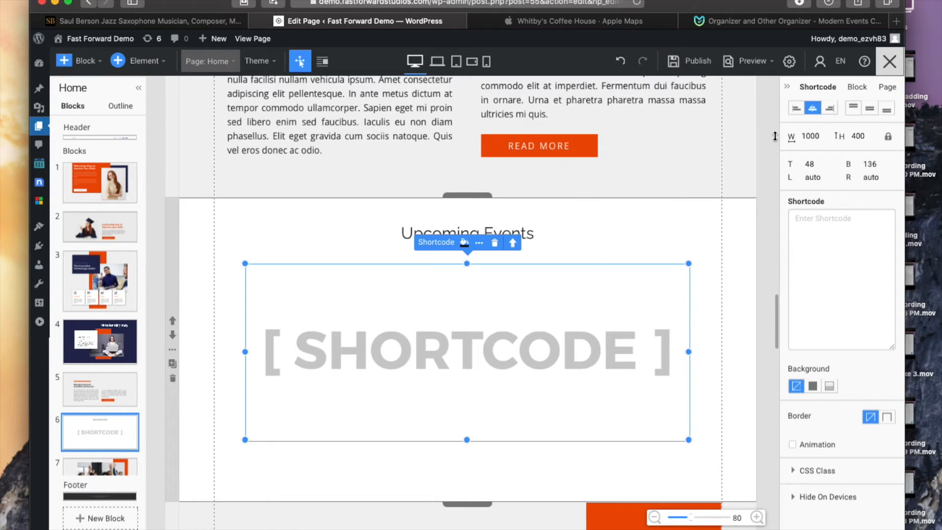
pyautogui.moveTo(816, 163); pyautogui.dragTo(796, 167)
pyautogui.write('60')
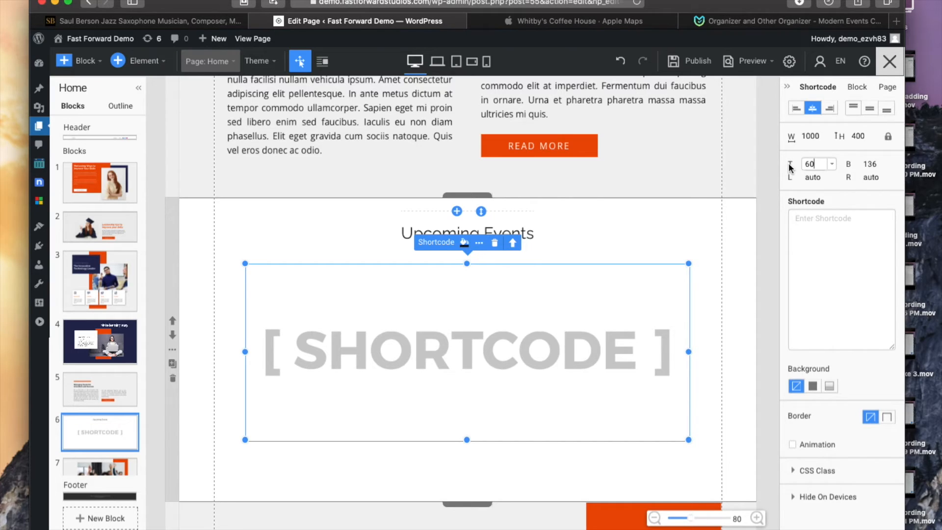
pyautogui.click(691, 220)
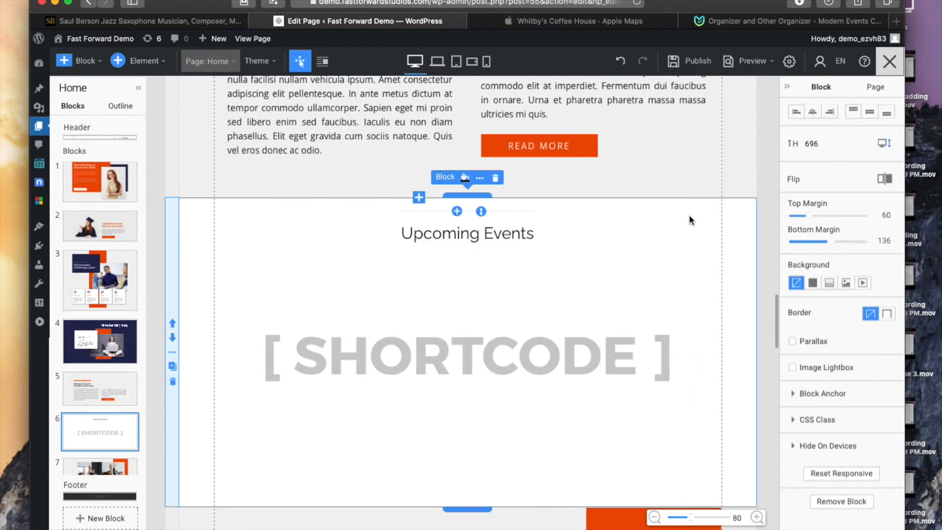
# Step: Paste the events shortcode [MEC id="177"] into the shortcode element and publish the page
pyautogui.click(402, 357)
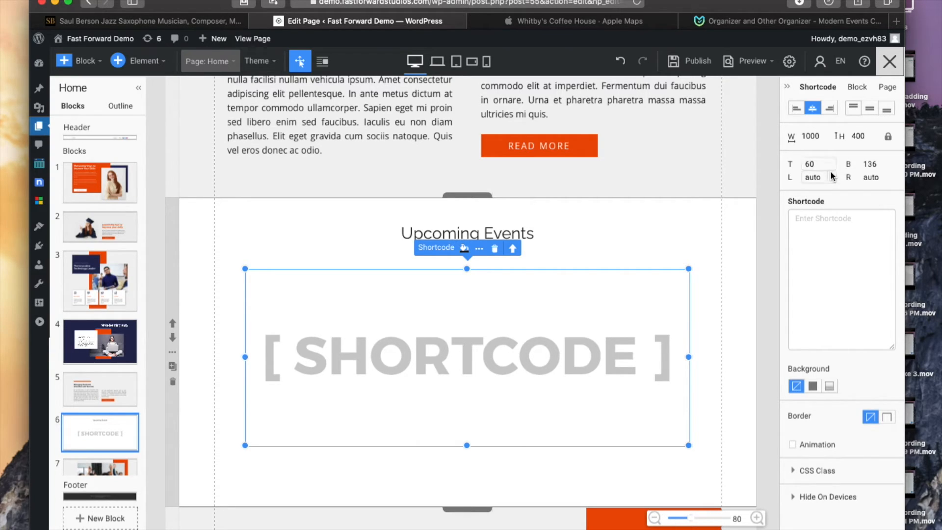
pyautogui.click(819, 223)
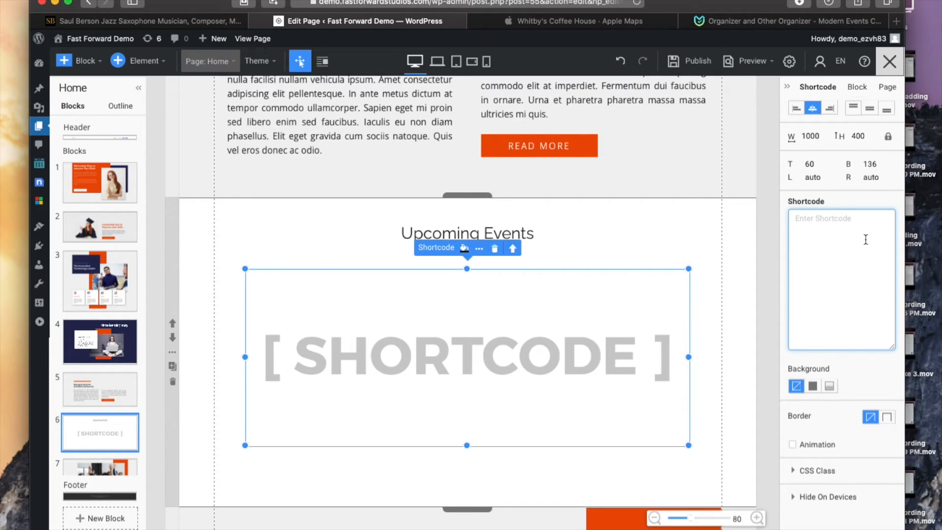
pyautogui.write('[MEC id="177"]')
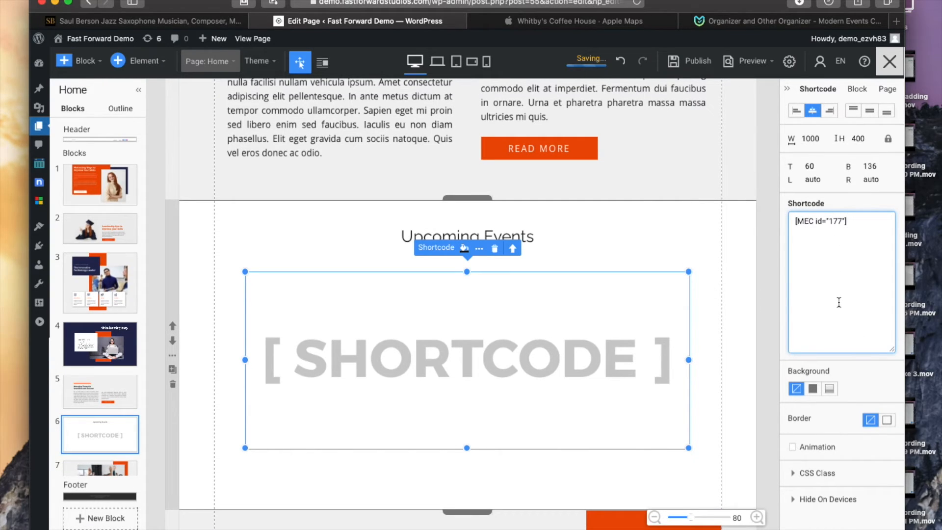
pyautogui.click(698, 67)
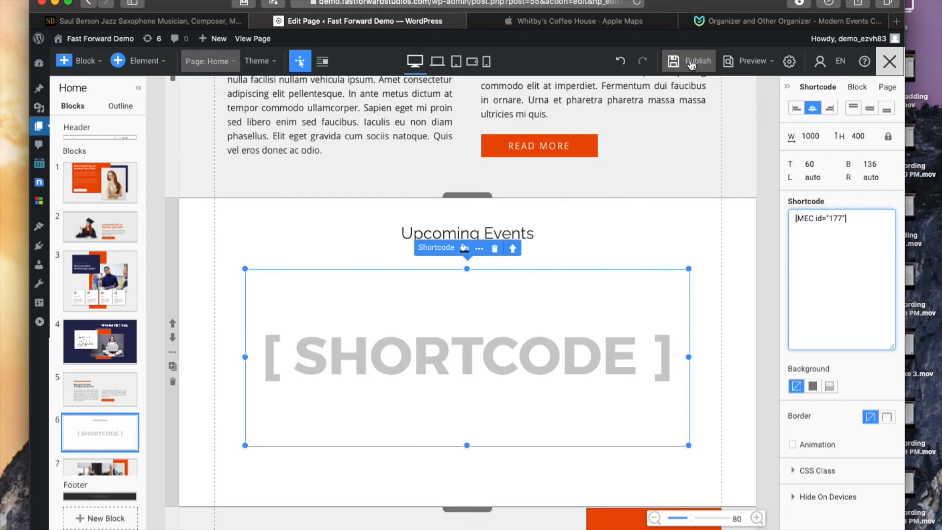
pyautogui.click(691, 64)
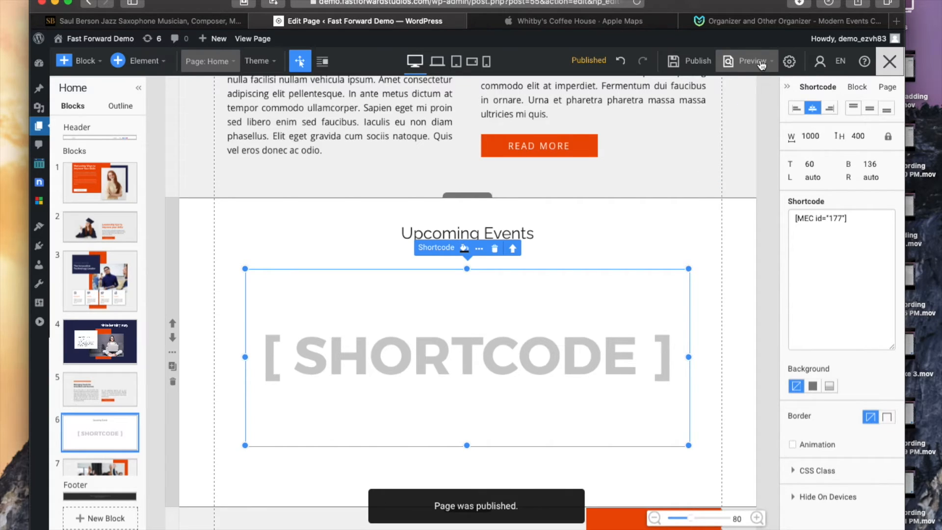
# Step: Preview the Home page and scroll to the Upcoming Events section
pyautogui.moveTo(761, 65)
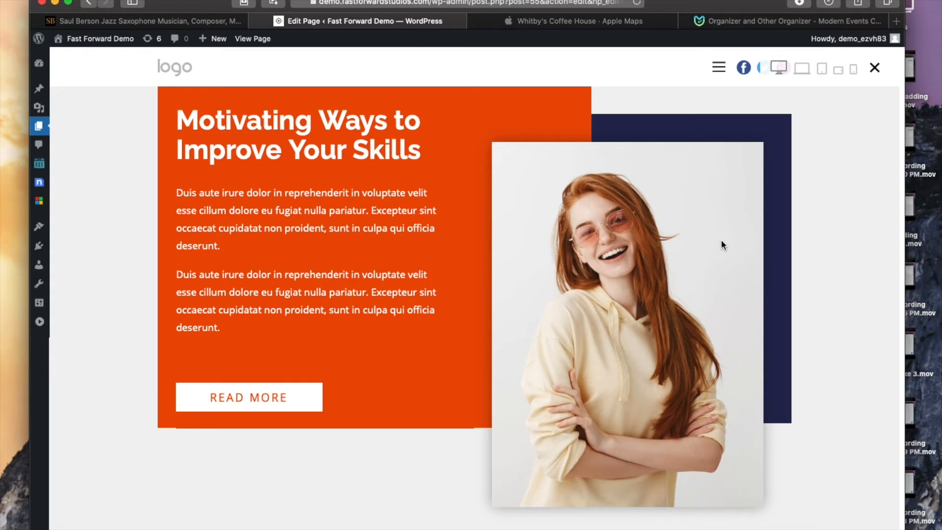
pyautogui.scroll(-15, 615, 287)
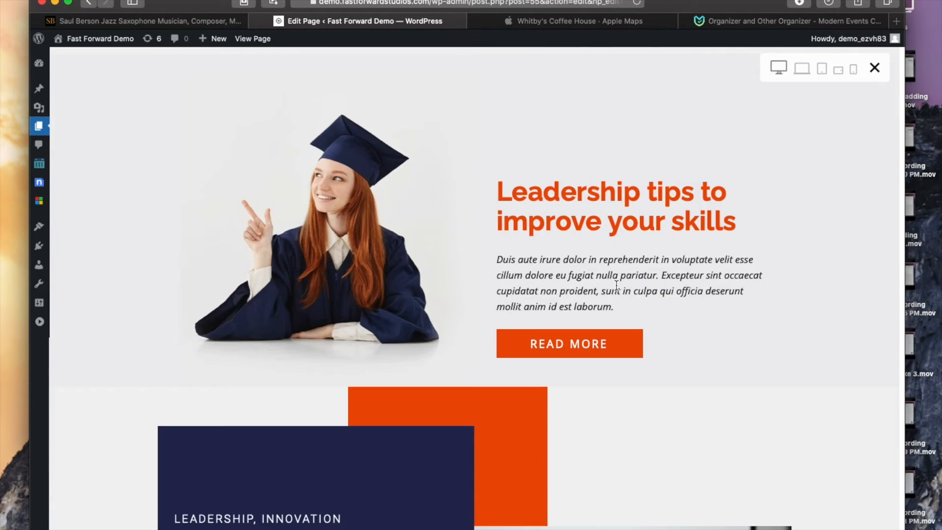
pyautogui.scroll(-20, 624, 284)
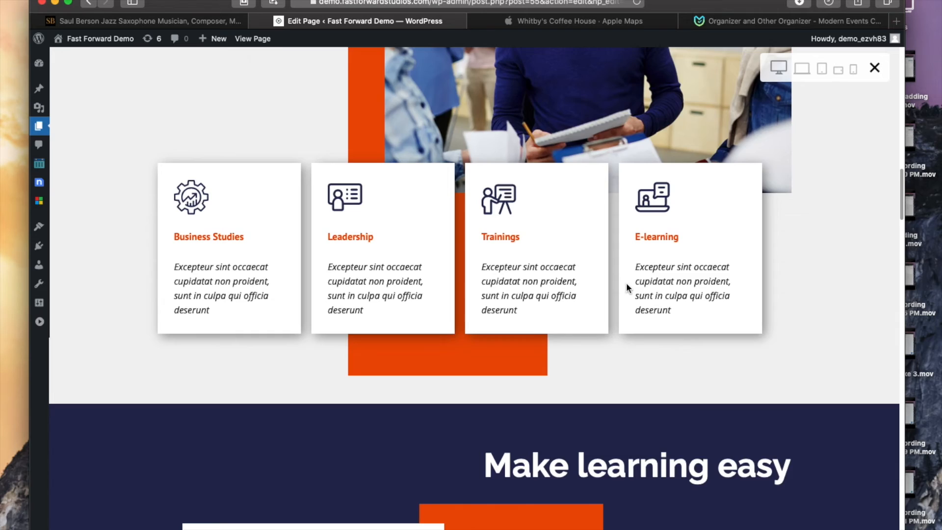
pyautogui.scroll(-10, 631, 287)
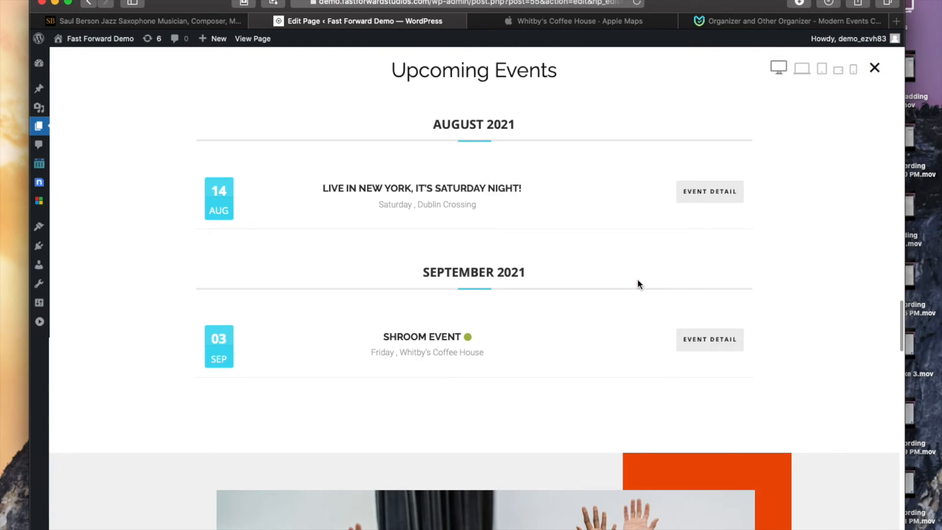
pyautogui.scroll(2, 638, 284)
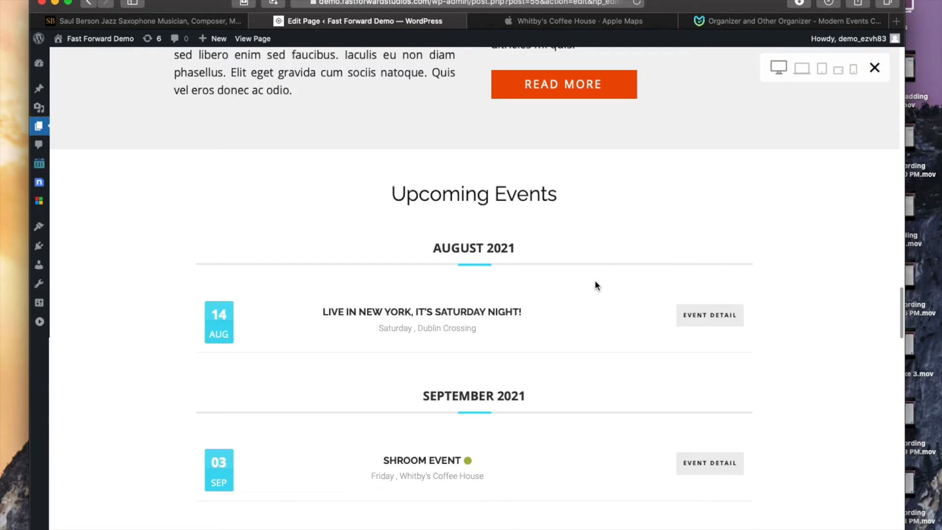
pyautogui.scroll(20, 595, 280)
pyautogui.scroll(-20, 609, 290)
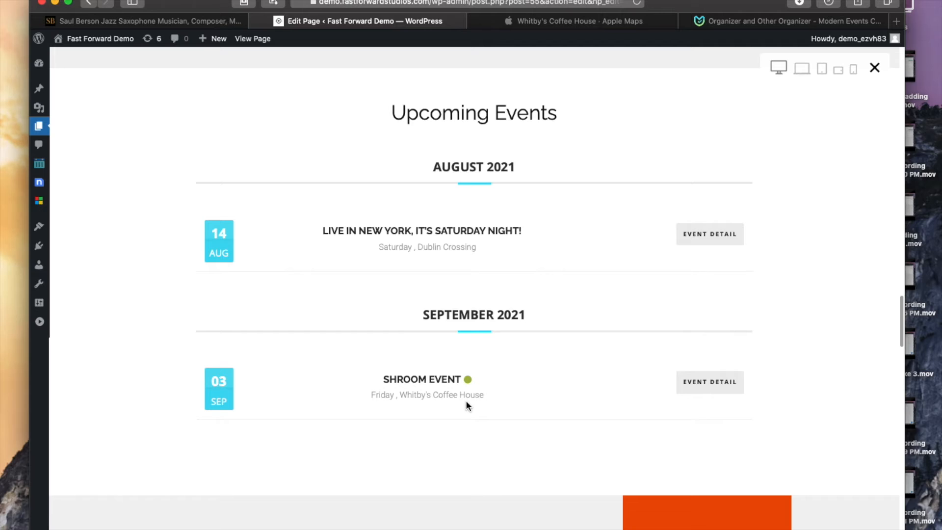
# Step: Open the Shroom Event details from the list and scroll through them
pyautogui.click(707, 391)
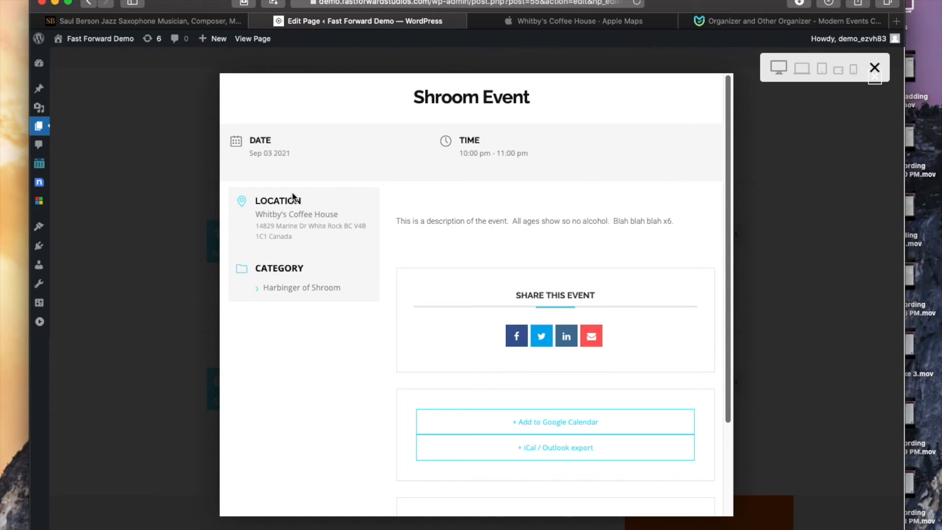
pyautogui.scroll(-3, 569, 352)
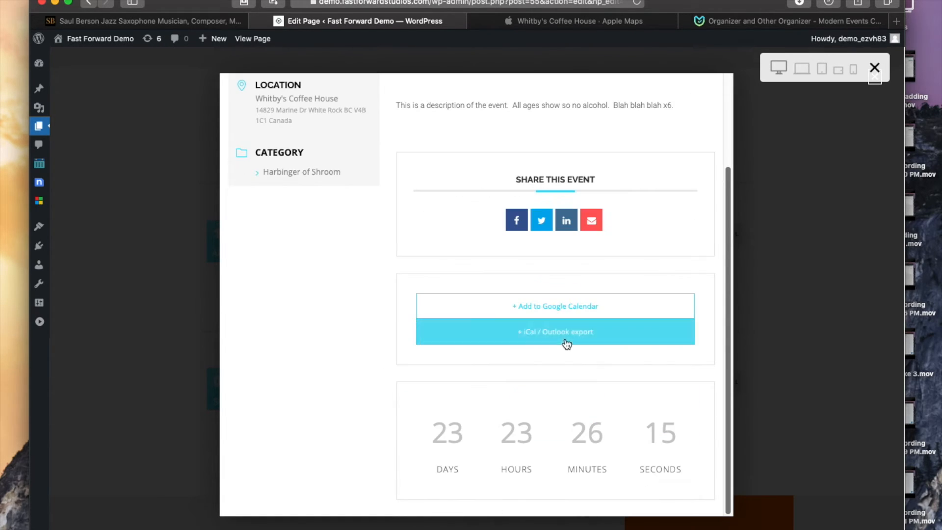
pyautogui.scroll(3, 388, 426)
pyautogui.scroll(-3, 505, 256)
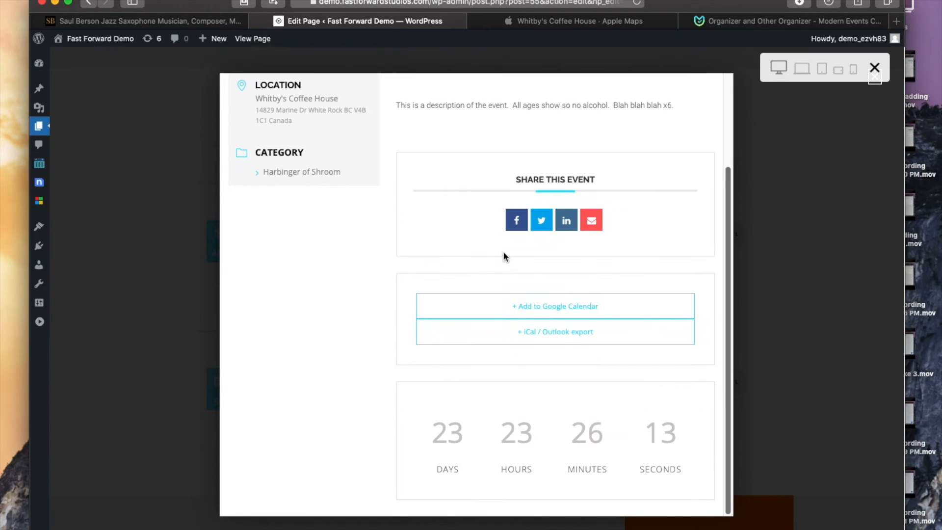
pyautogui.scroll(3, 558, 240)
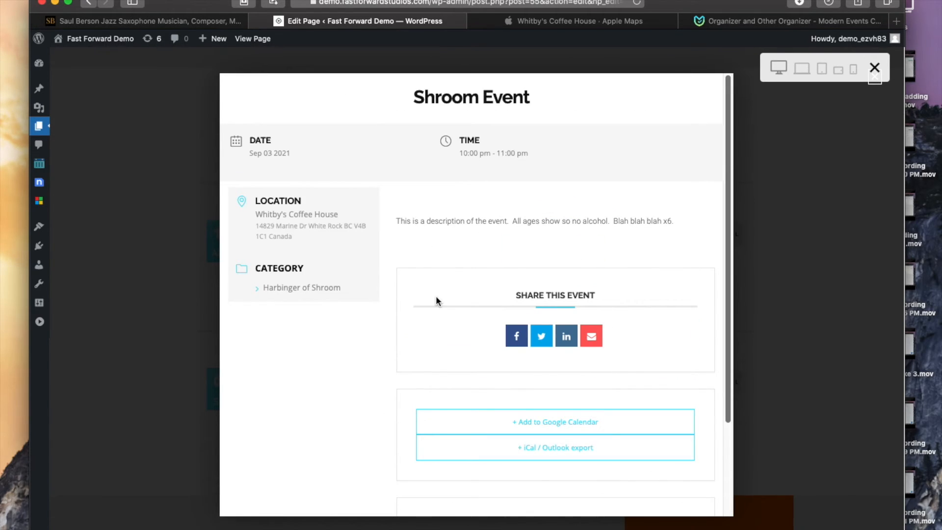
pyautogui.scroll(-3, 611, 332)
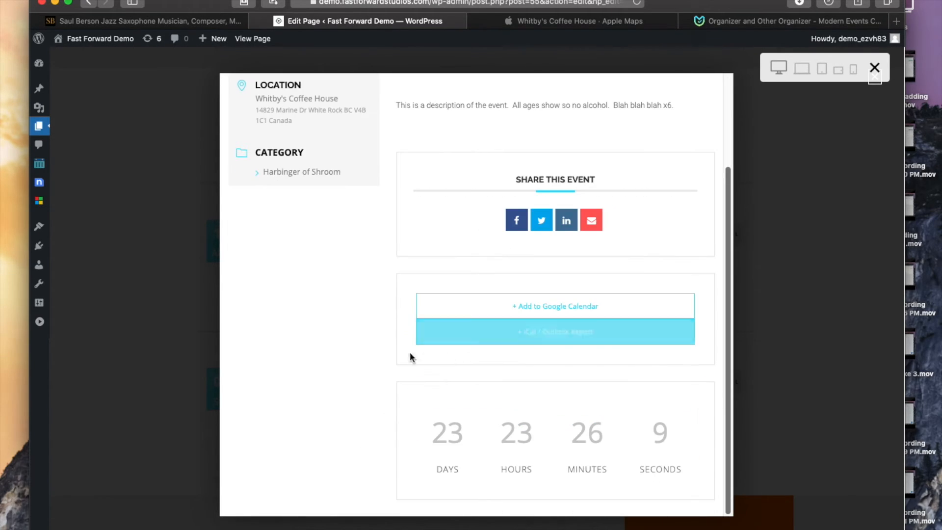
pyautogui.scroll(3, 432, 359)
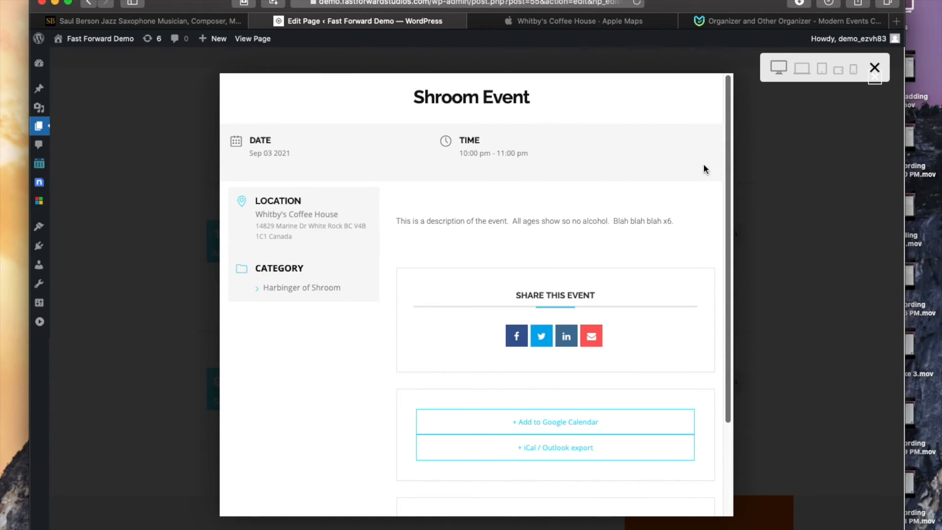
# Step: Close the event preview and leave the page editor for the list of all posts
pyautogui.click(876, 69)
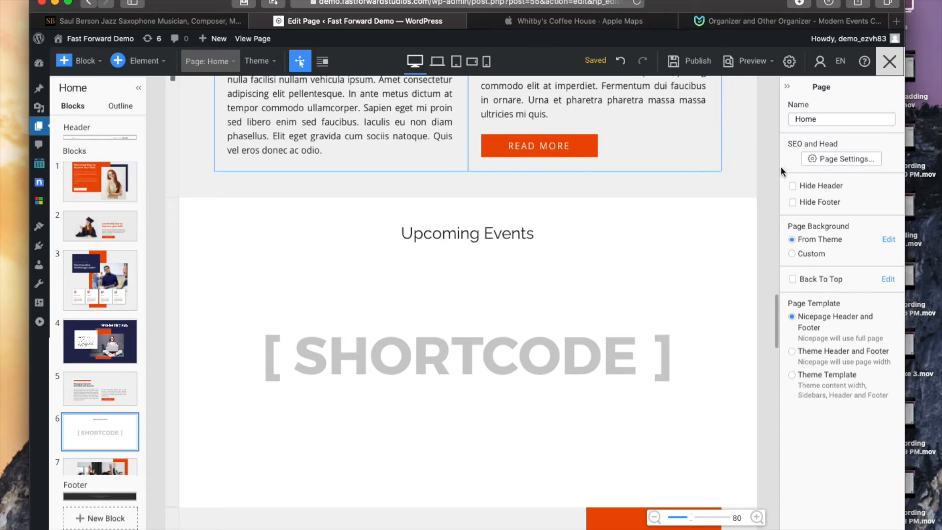
pyautogui.click(750, 168)
pyautogui.scroll(5, 557, 296)
pyautogui.scroll(-10, 557, 296)
pyautogui.scroll(5, 564, 301)
pyautogui.scroll(-3, 569, 298)
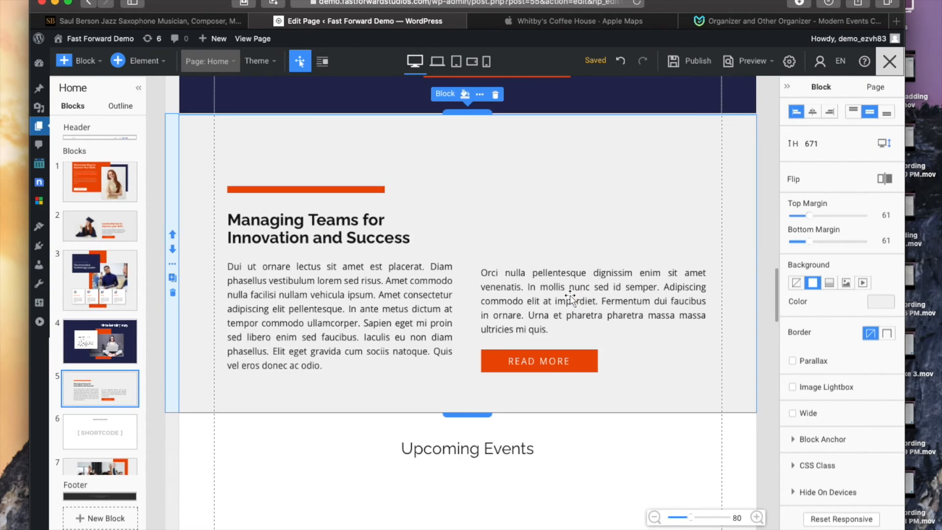
pyautogui.scroll(10, 567, 298)
pyautogui.scroll(10, 566, 298)
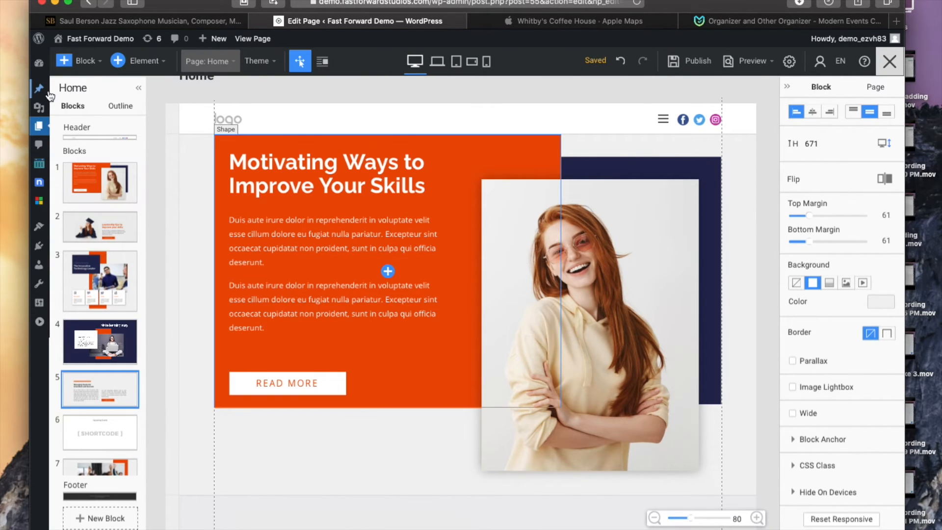
pyautogui.moveTo(42, 92)
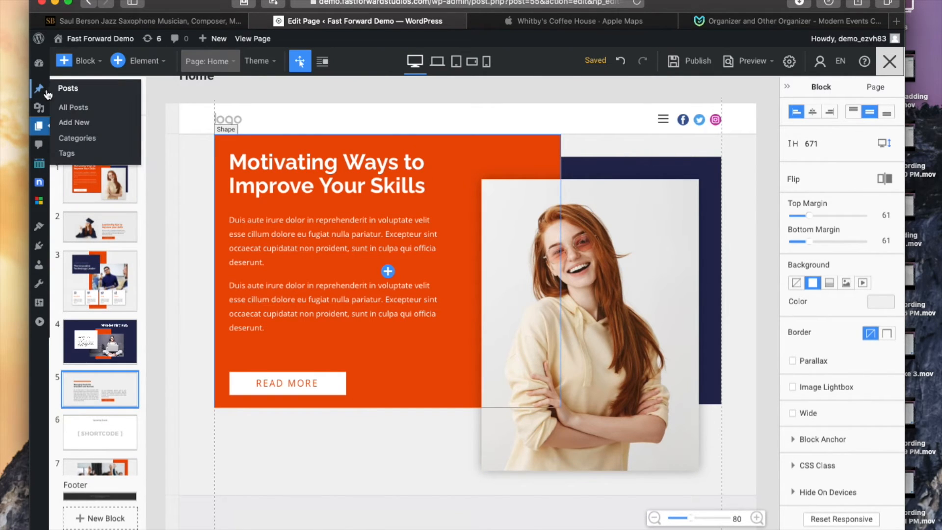
pyautogui.click(74, 107)
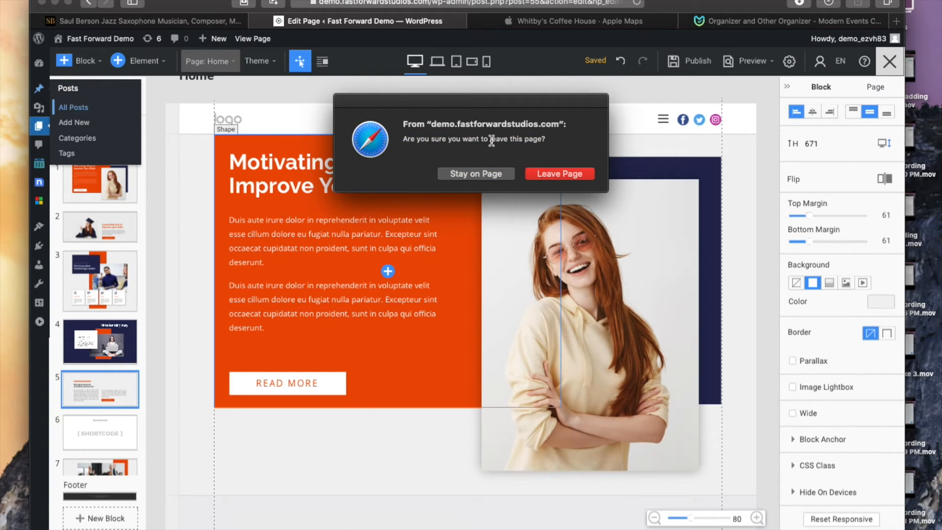
pyautogui.click(559, 174)
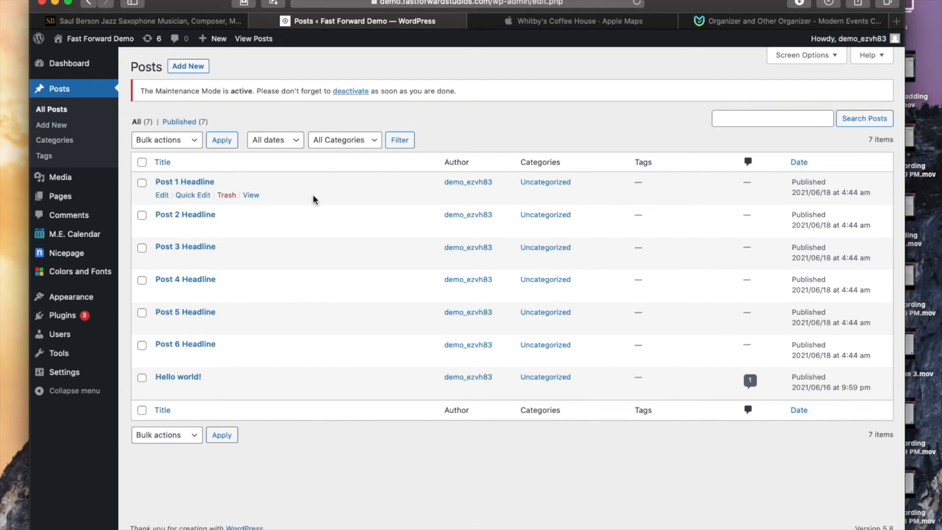
# Step: Open Post 1 Headline for editing and insert an Events Basic block at the end of its content
pyautogui.click(163, 196)
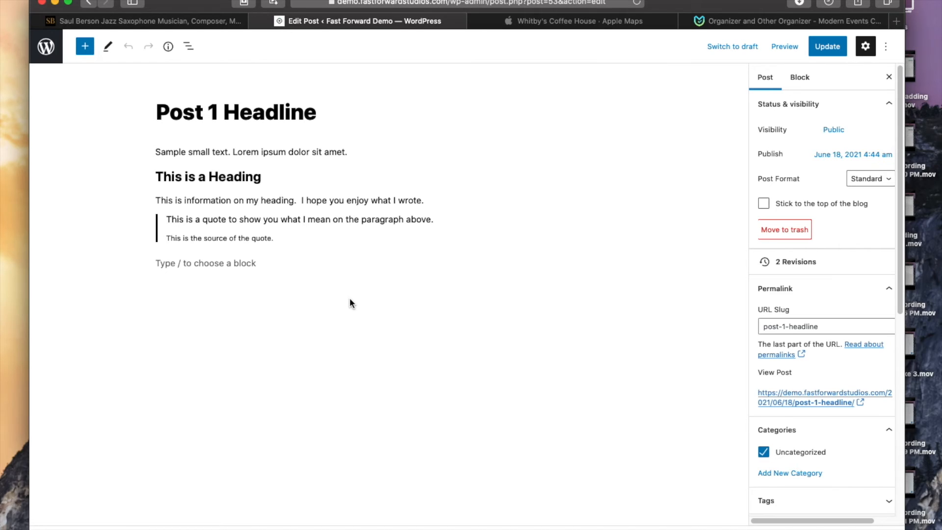
pyautogui.click(265, 264)
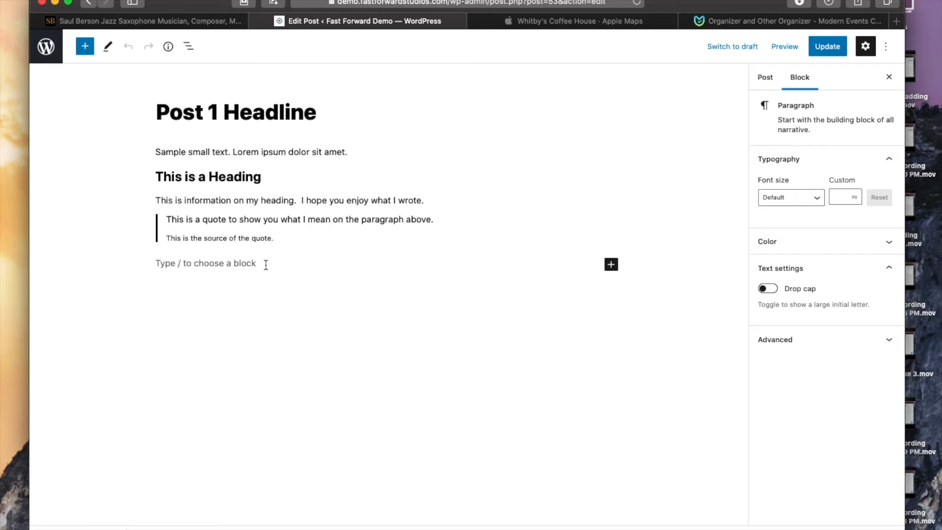
pyautogui.click(612, 265)
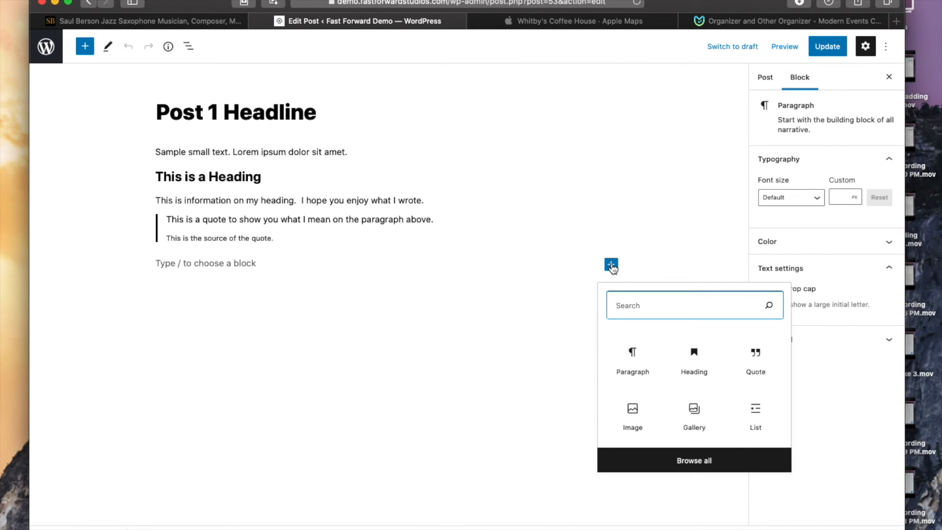
pyautogui.click(527, 258)
pyautogui.click(85, 46)
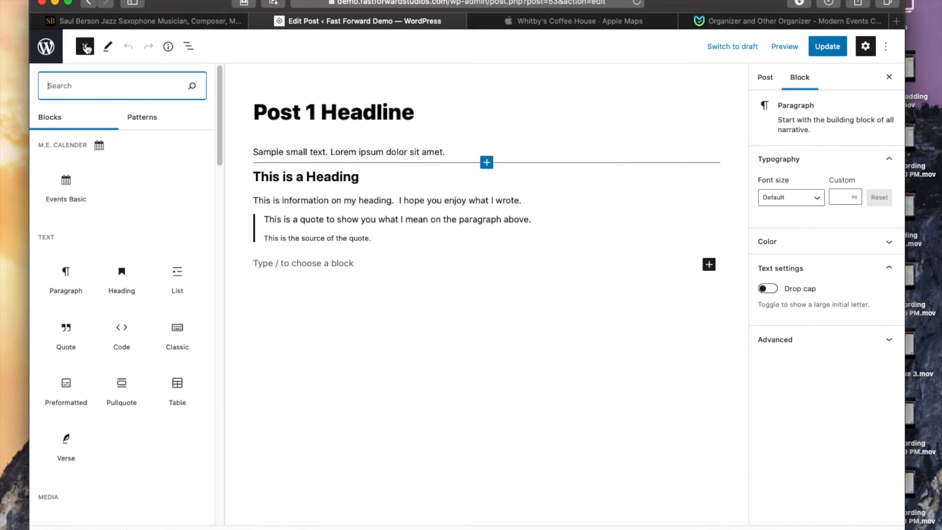
pyautogui.moveTo(72, 188)
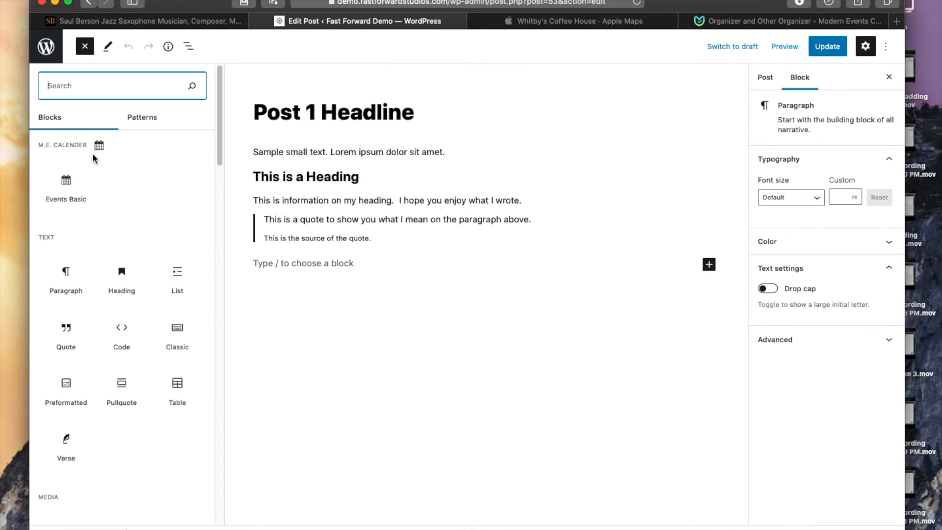
pyautogui.click(66, 188)
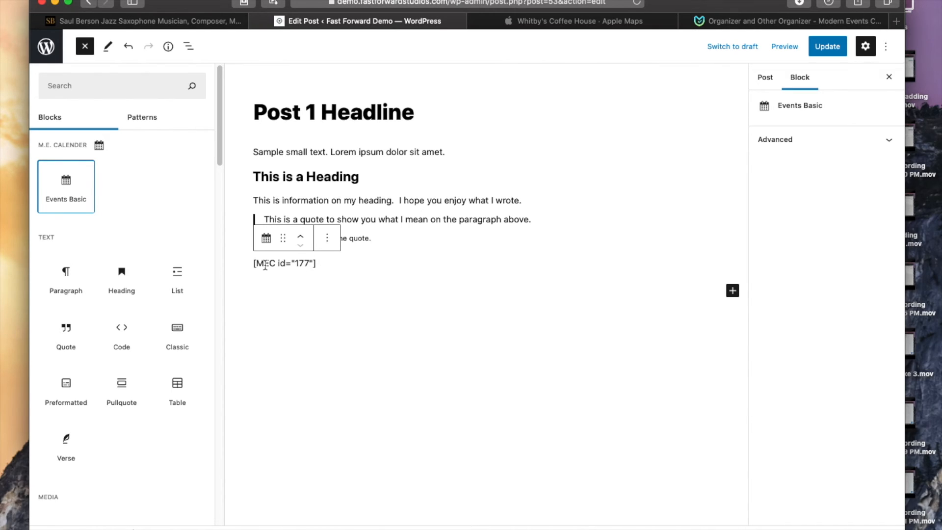
pyautogui.click(337, 263)
pyautogui.click(230, 239)
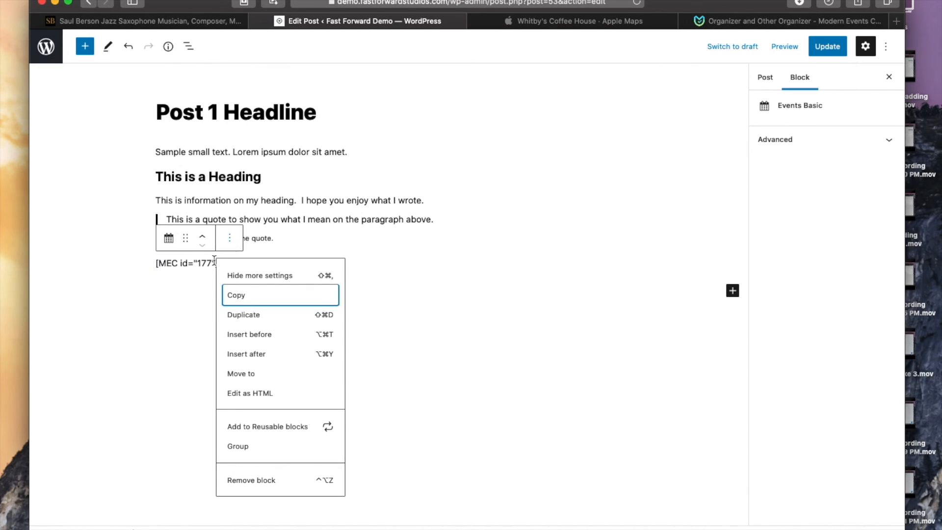
pyautogui.click(178, 323)
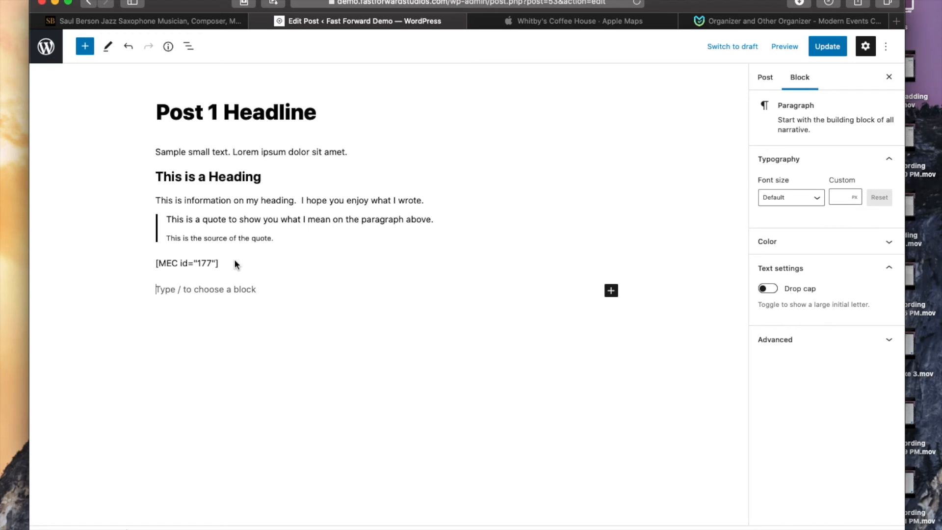
# Step: Preview the post in a new tab, open the Shroom Event details from the events list, and close the preview
pyautogui.click(782, 51)
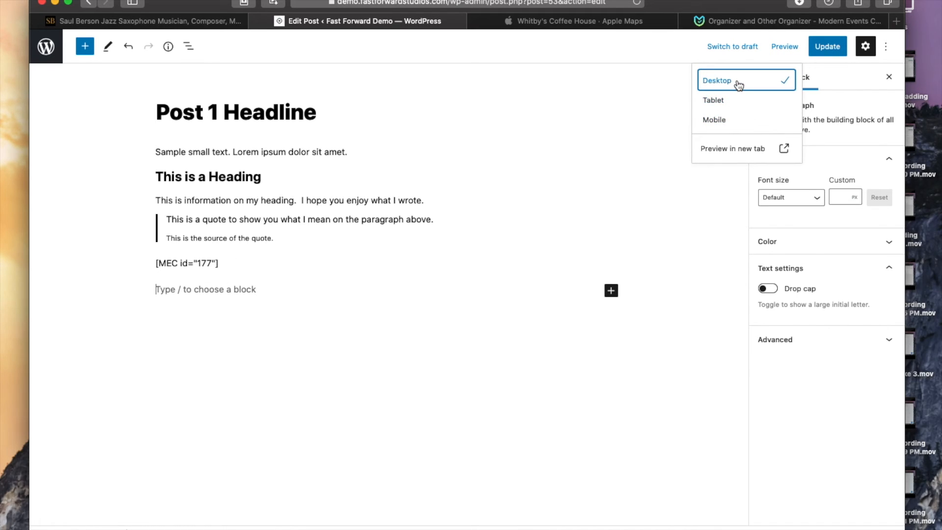
pyautogui.click(741, 148)
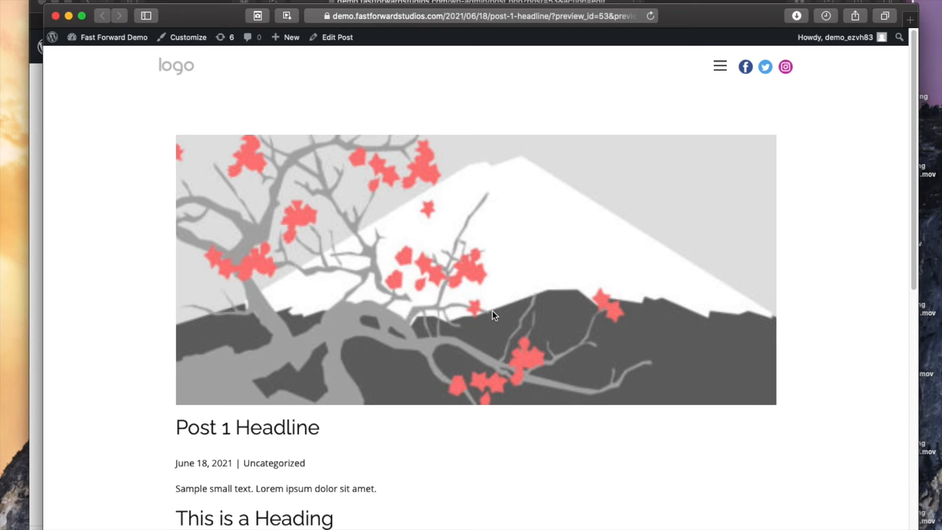
pyautogui.scroll(-3, 492, 211)
pyautogui.scroll(3, 485, 217)
pyautogui.scroll(-6, 423, 230)
pyautogui.scroll(-5, 429, 230)
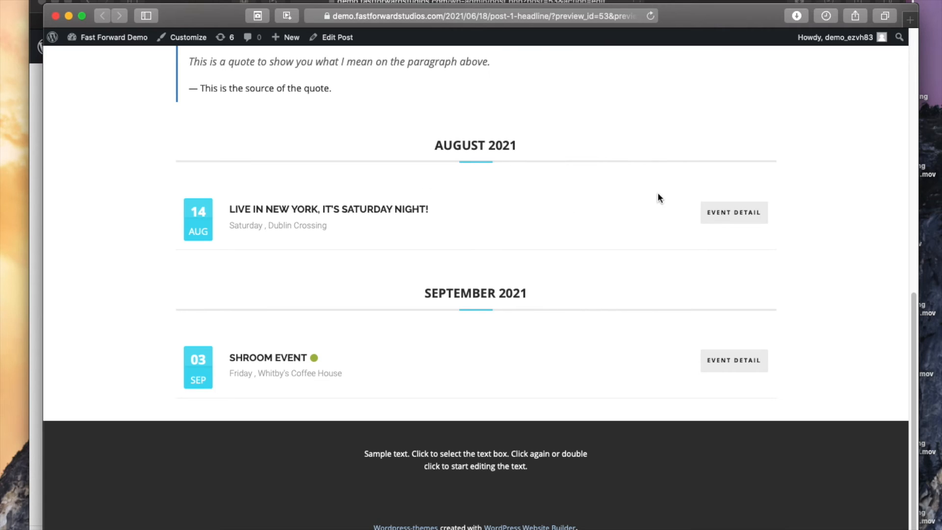
pyautogui.click(733, 359)
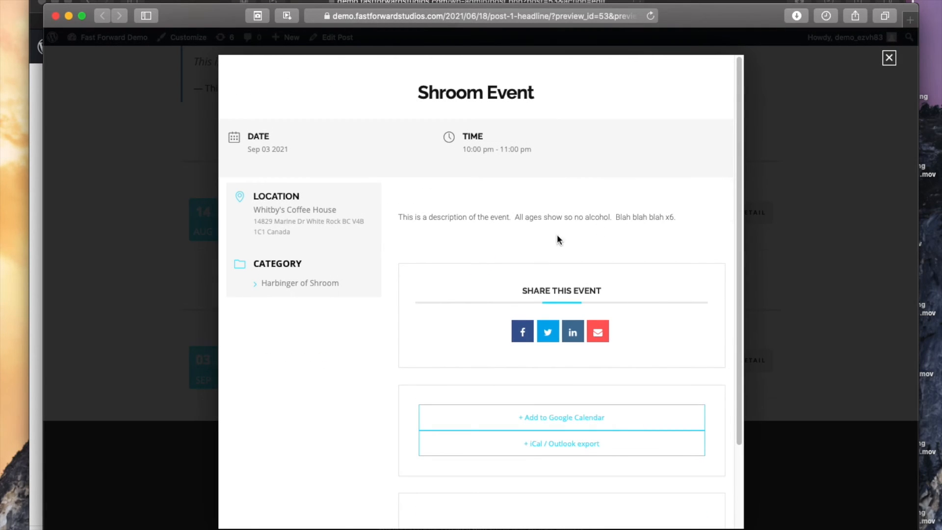
pyautogui.click(889, 59)
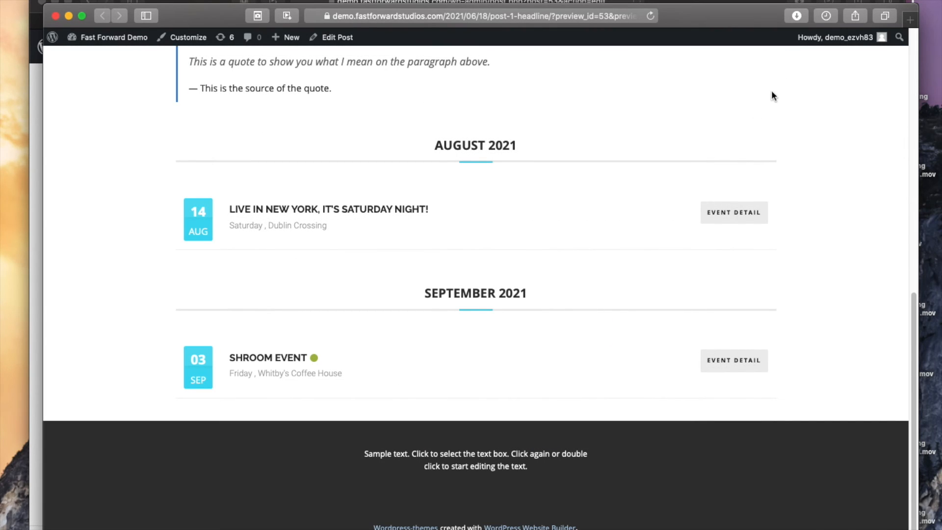
pyautogui.moveTo(194, 17); pyautogui.dragTo(271, 108)
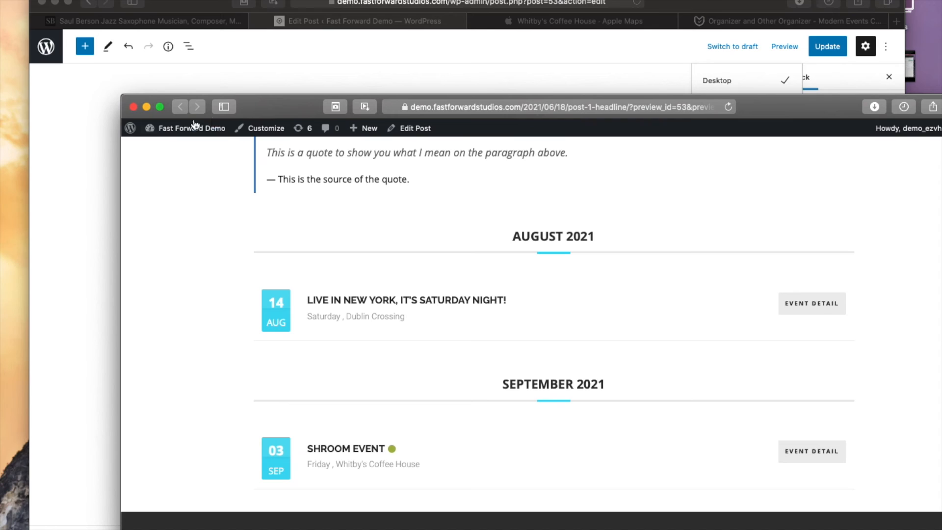
pyautogui.click(133, 107)
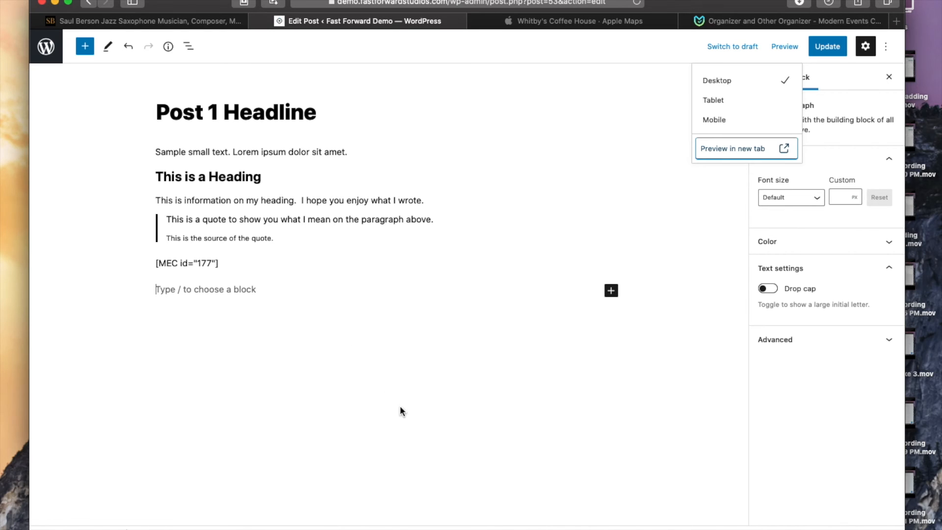
pyautogui.click(449, 409)
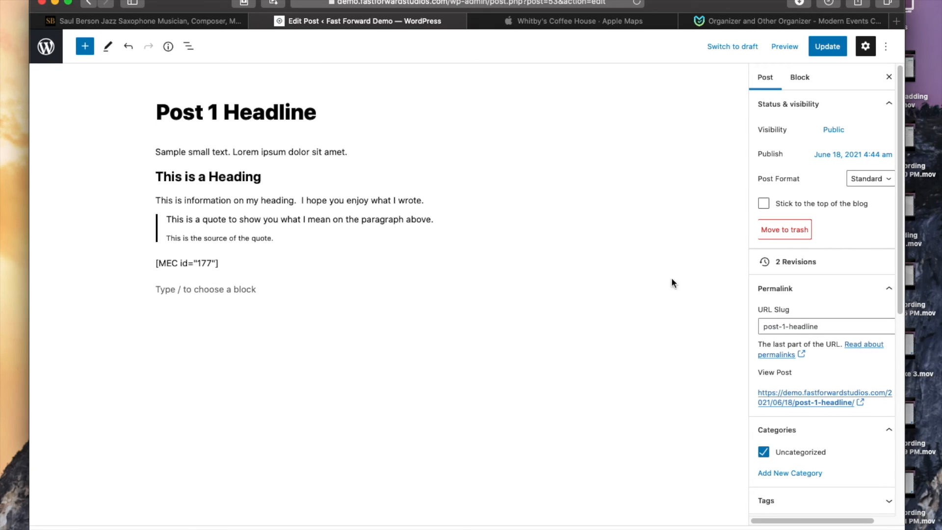
# Step: Preview the post again in a new tab, scroll through it, and return to the posts list
pyautogui.click(785, 46)
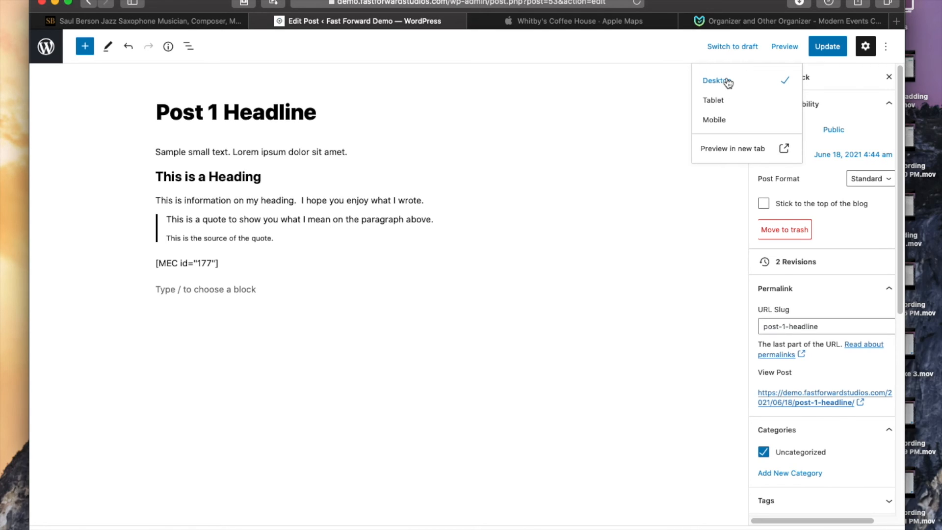
pyautogui.click(733, 149)
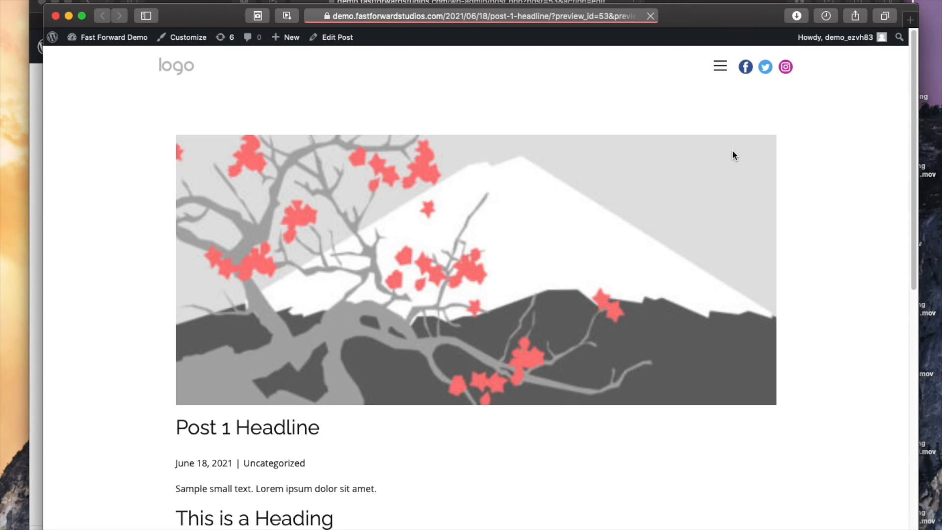
pyautogui.scroll(-10, 586, 201)
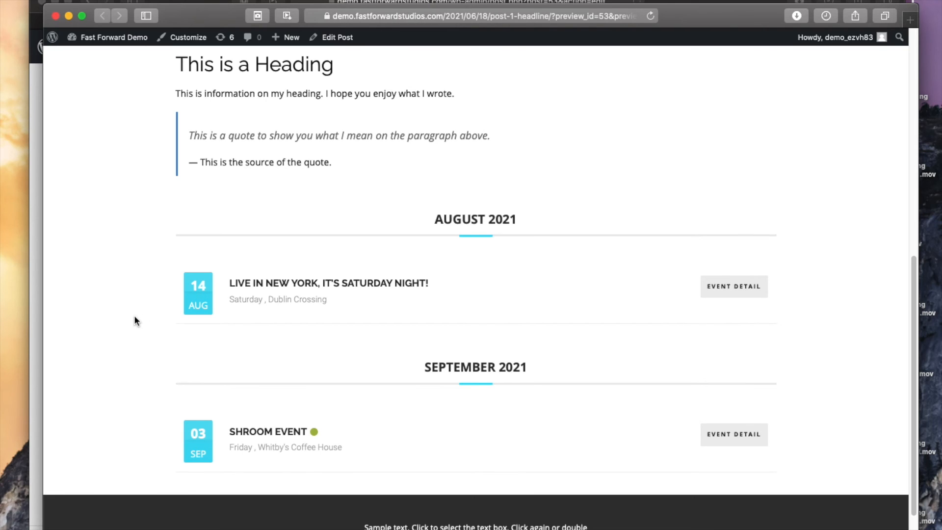
pyautogui.scroll(10, 306, 249)
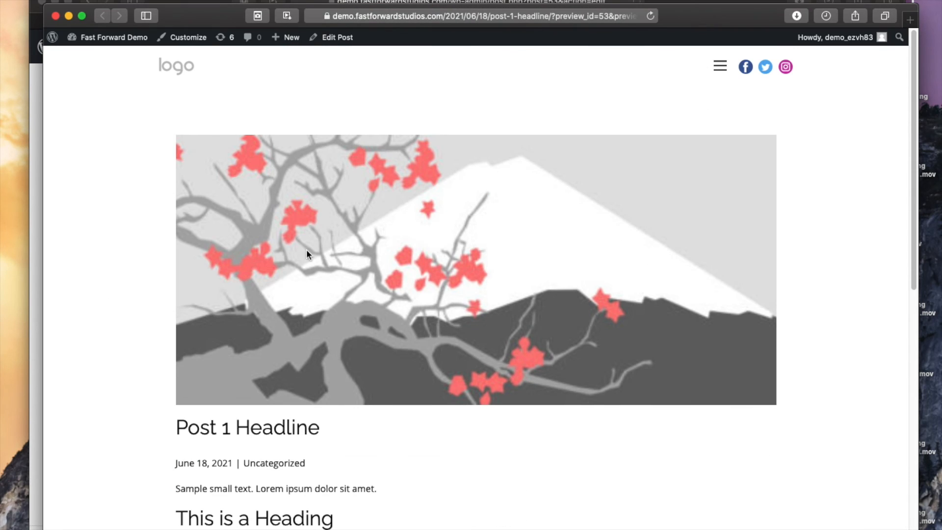
pyautogui.moveTo(207, 16); pyautogui.dragTo(196, 38)
pyautogui.click(44, 38)
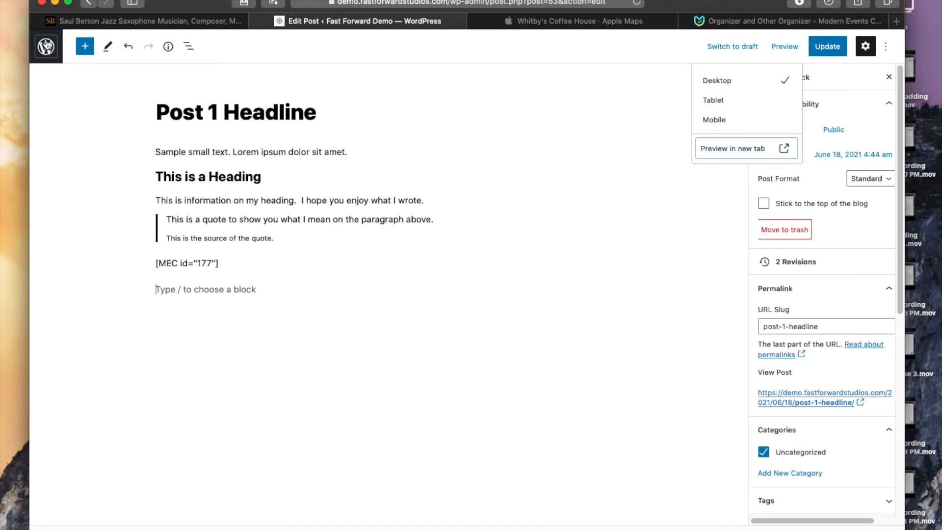
pyautogui.click(599, 201)
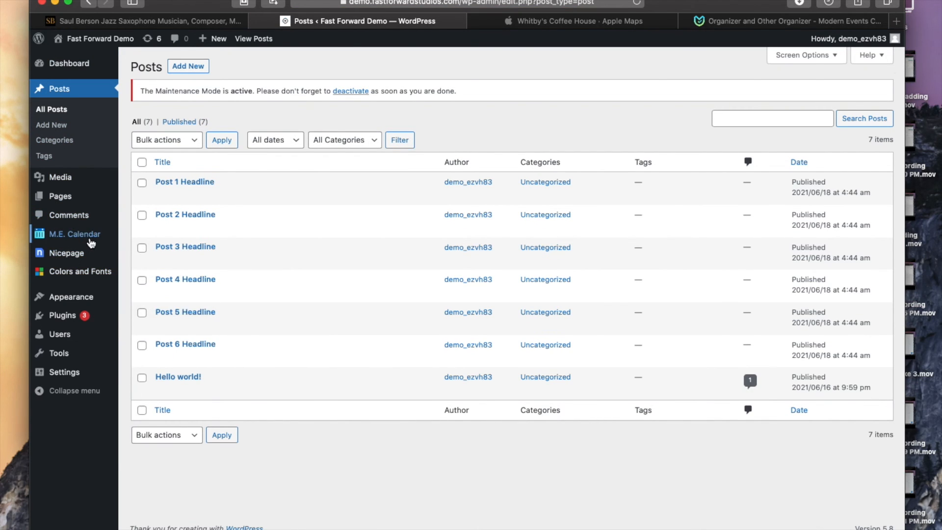
# Step: Open the Modern Events Calendar settings and browse the Single Event Page and Styling Options sections
pyautogui.moveTo(90, 235)
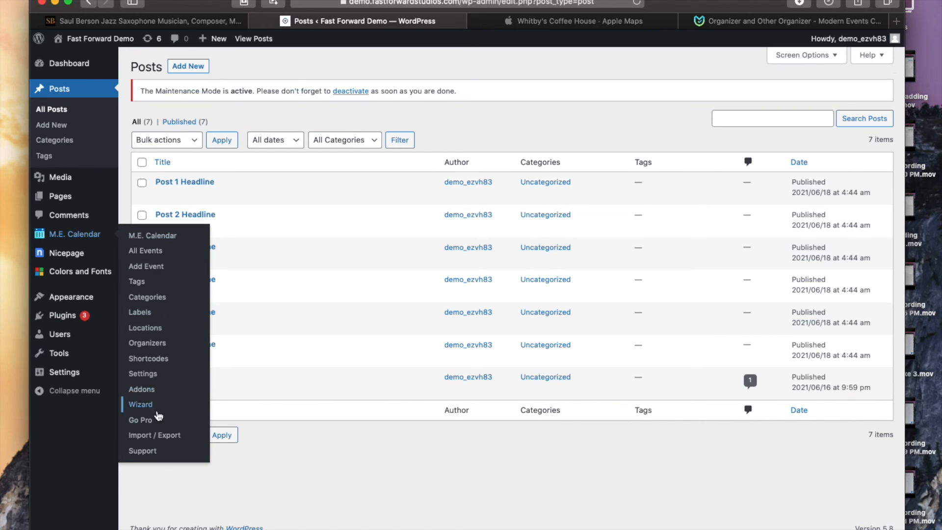
pyautogui.click(153, 375)
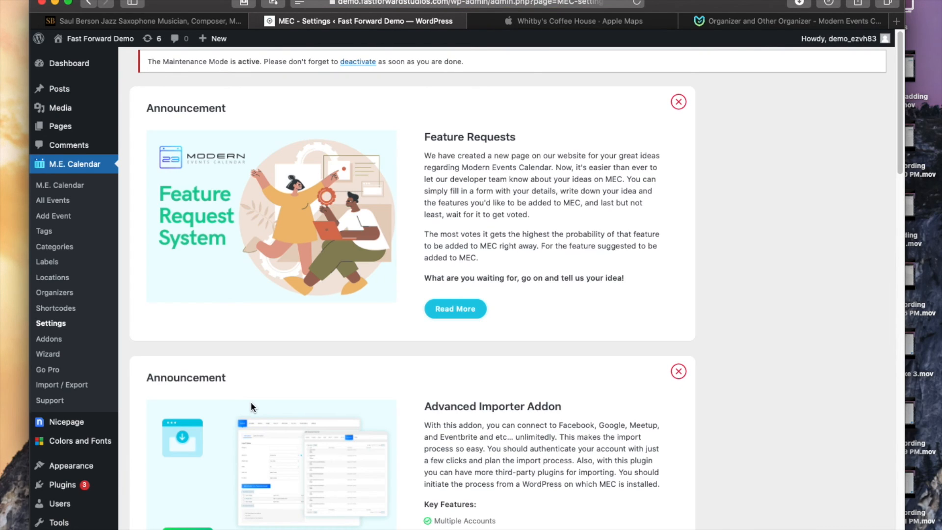
pyautogui.scroll(-8, 533, 240)
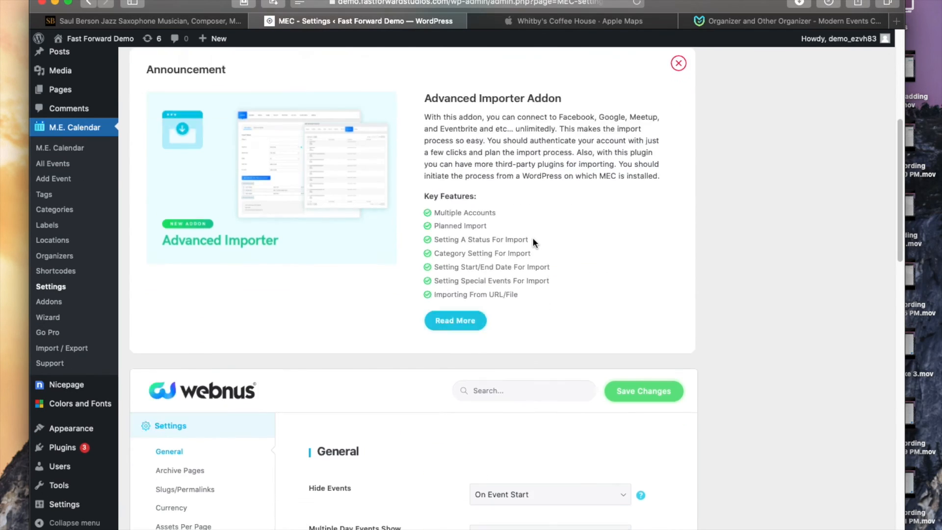
pyautogui.scroll(-3, 533, 238)
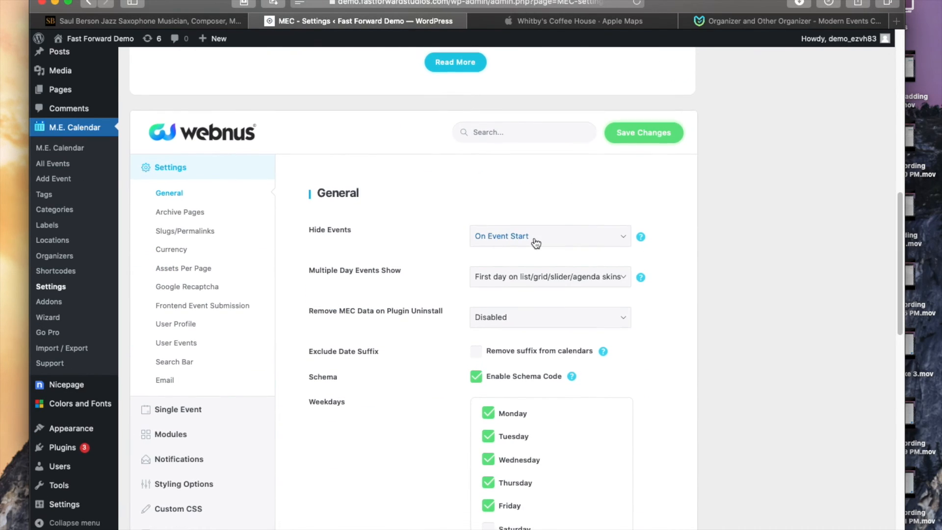
pyautogui.scroll(-3, 536, 243)
pyautogui.moveTo(178, 283)
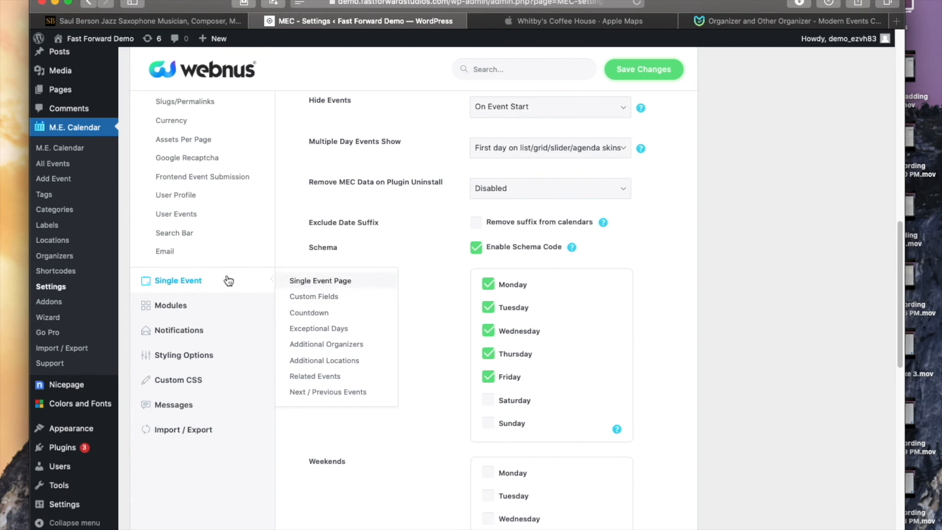
pyautogui.click(340, 284)
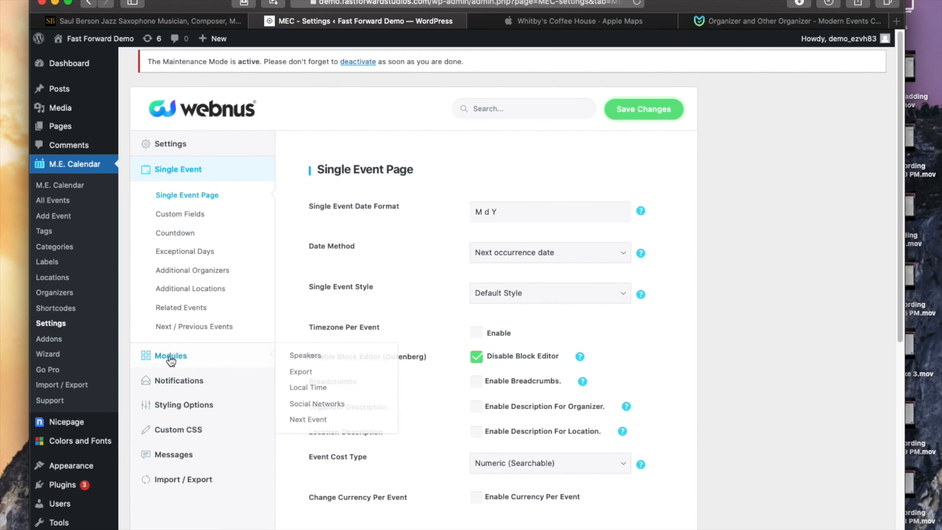
pyautogui.click(173, 403)
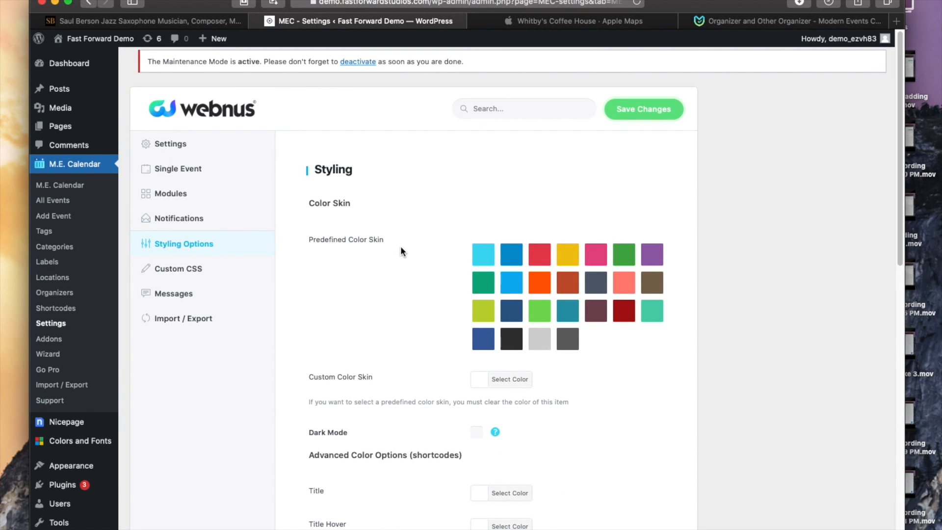
# Step: Select the orange predefined color skin in Styling Options and save the changes
pyautogui.click(543, 289)
pyautogui.click(655, 112)
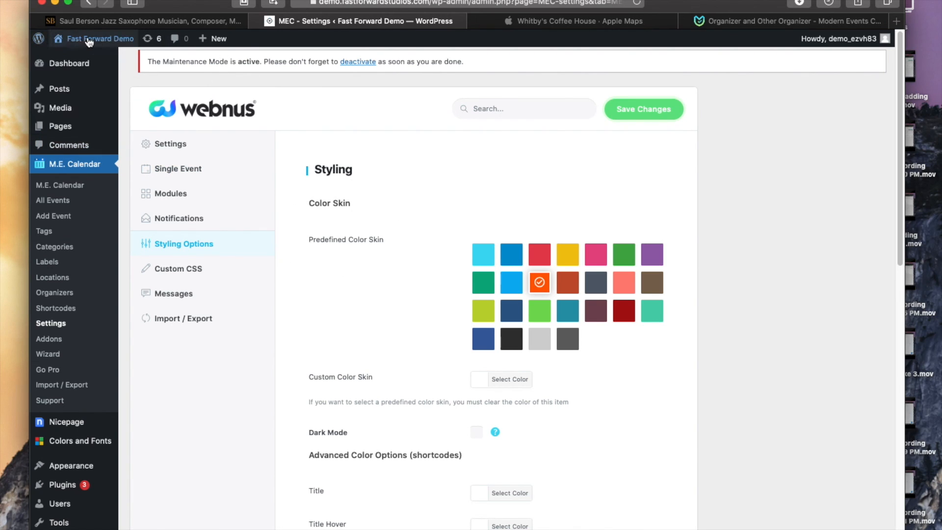
# Step: Visit the site's Home page and scroll through the Upcoming Events list to review the new color styling
pyautogui.moveTo(88, 42)
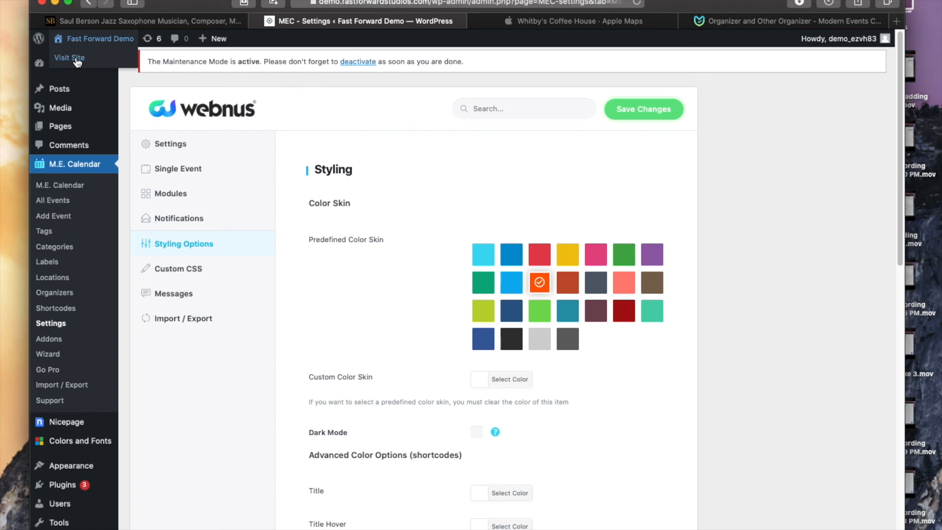
pyautogui.click(76, 58)
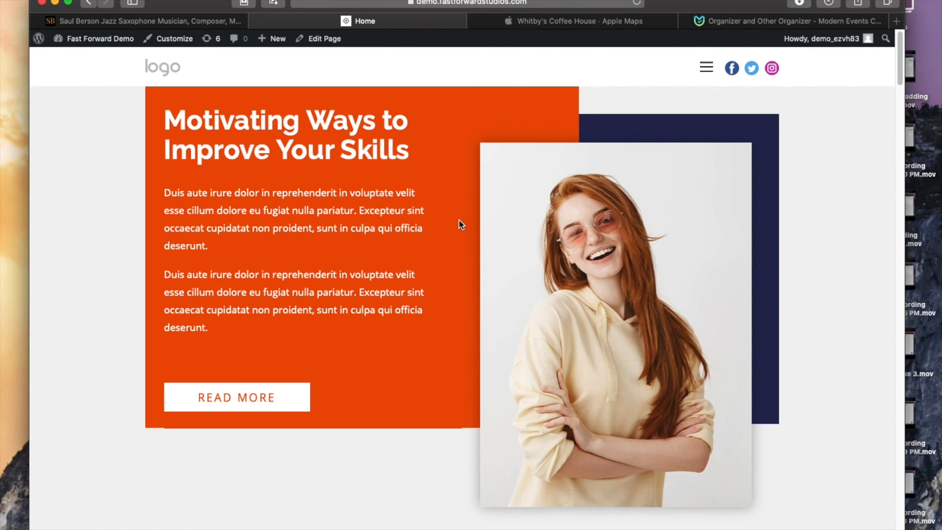
pyautogui.scroll(-15, 459, 220)
pyautogui.scroll(-20, 393, 208)
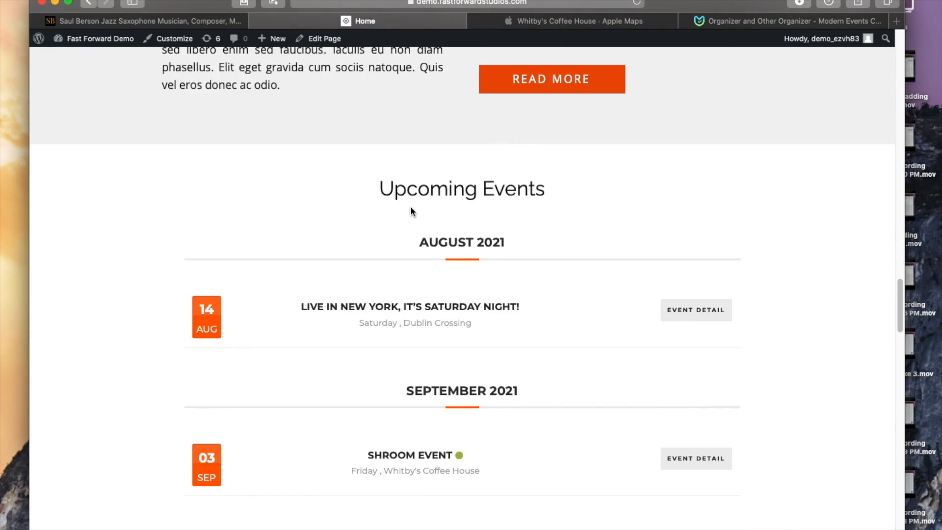
pyautogui.scroll(-3, 411, 209)
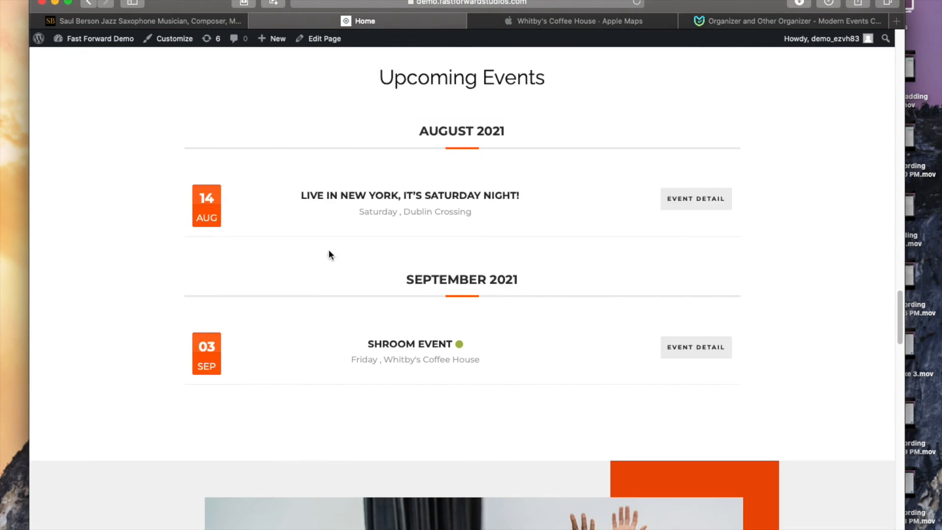
pyautogui.scroll(-3, 422, 341)
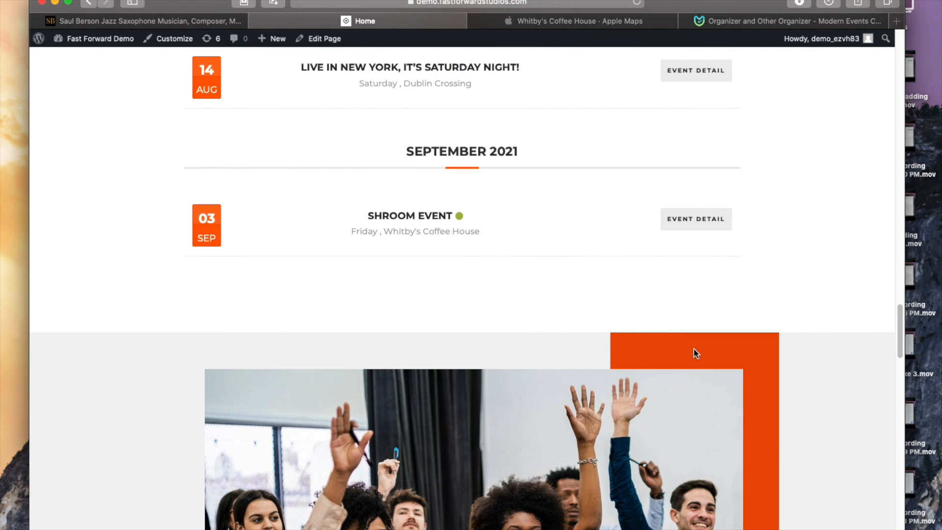
pyautogui.scroll(18, 311, 280)
pyautogui.scroll(-20, 334, 281)
pyautogui.scroll(5, 339, 279)
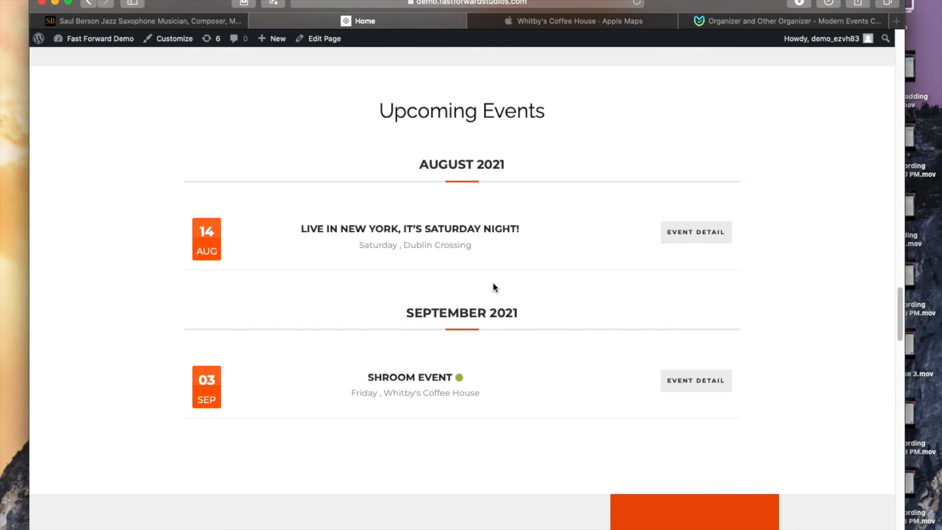
pyautogui.scroll(-6, 783, 329)
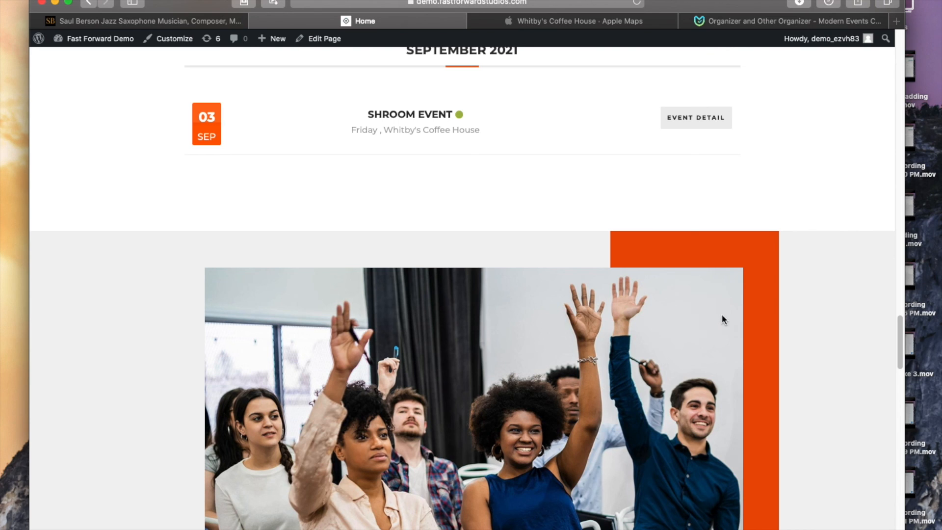
pyautogui.scroll(15, 719, 317)
pyautogui.scroll(-10, 717, 318)
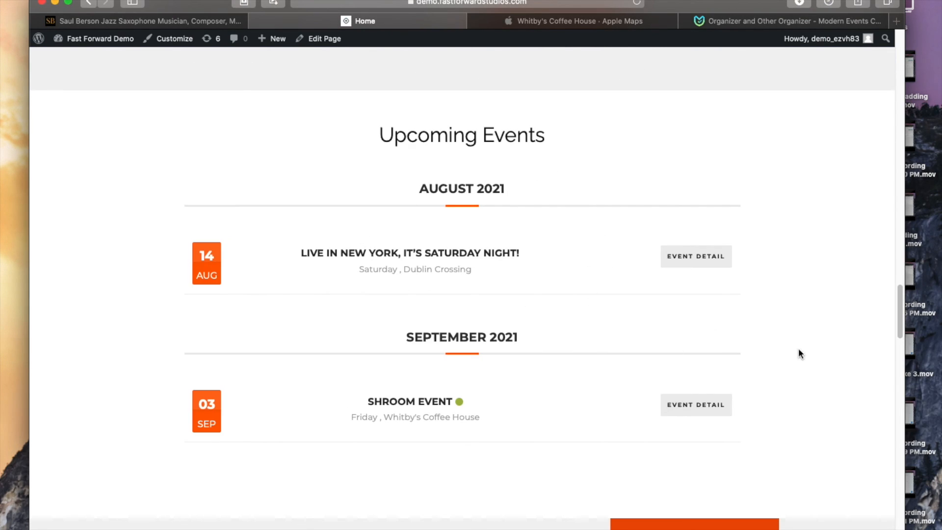
pyautogui.scroll(20, 798, 349)
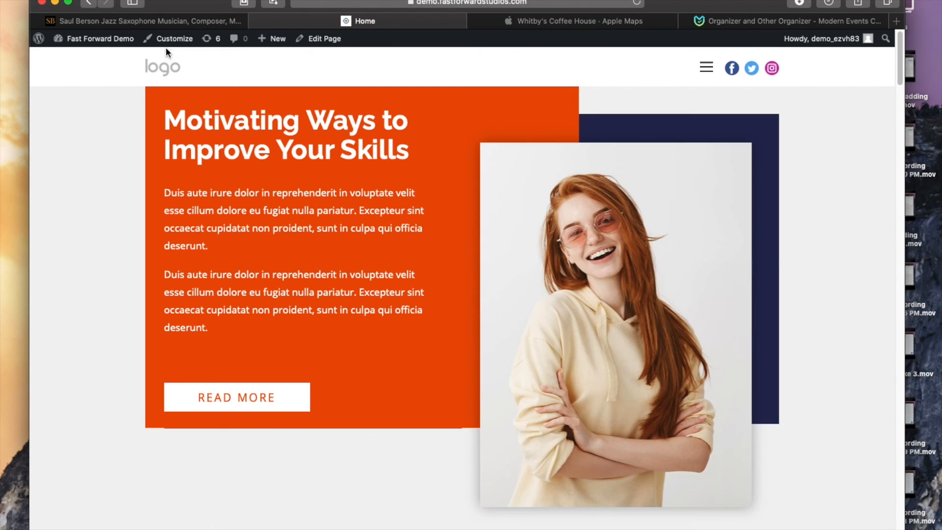